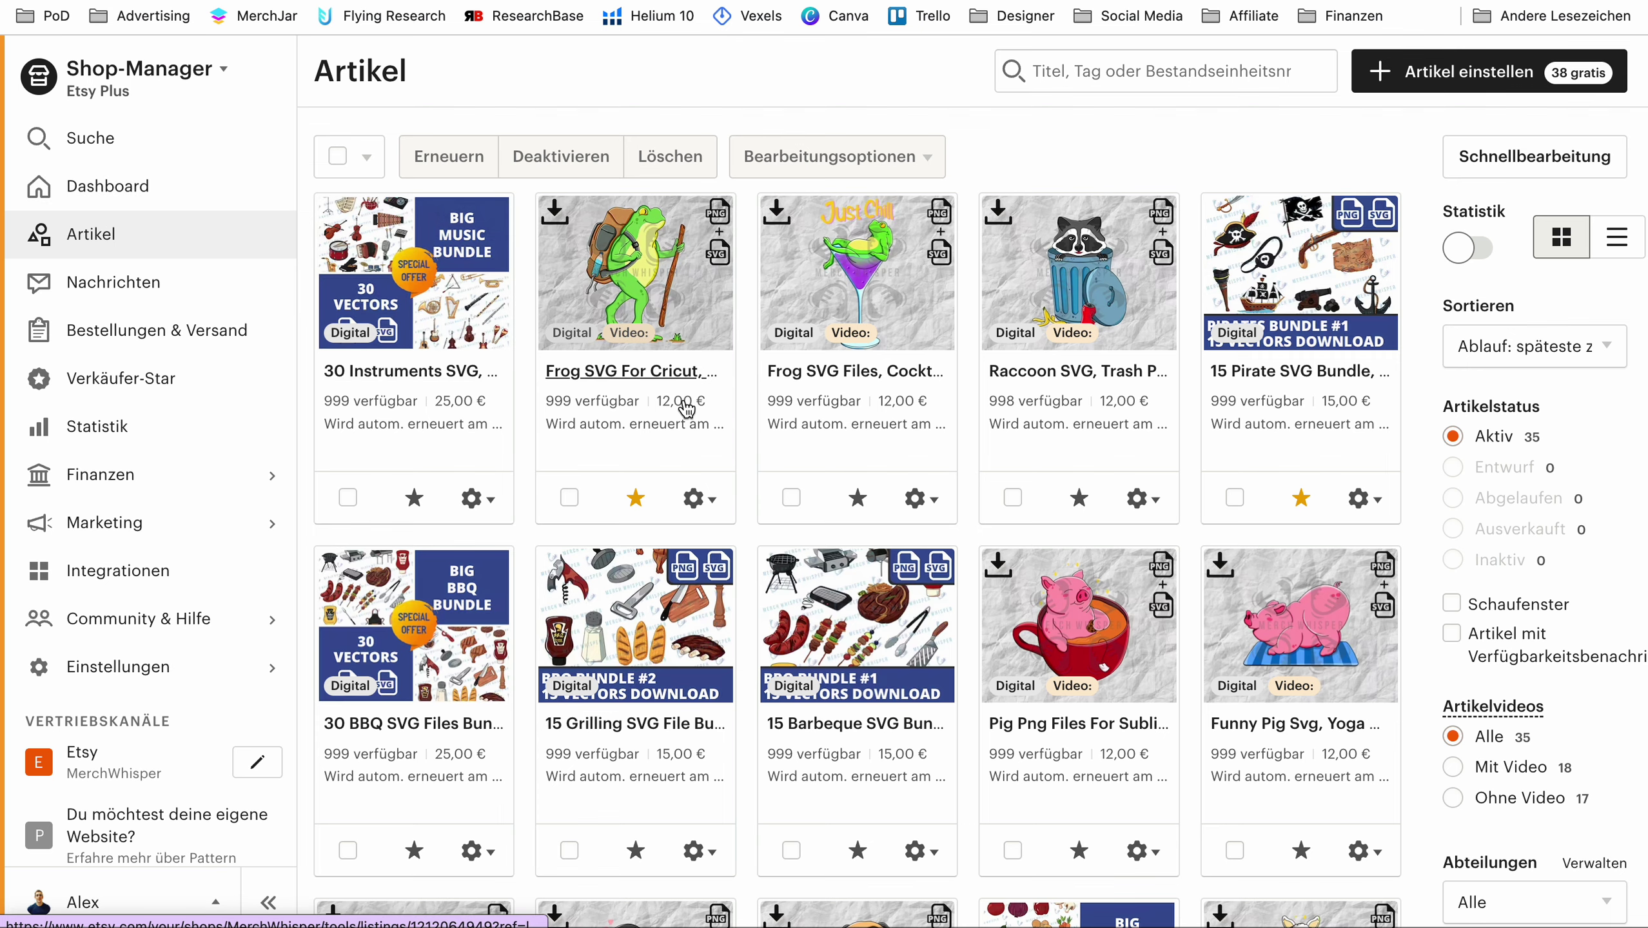
- Open the Strawberry Milk Panda listing and review its photos, video, category and motif settings
scroll(833, 592, "down", 12)
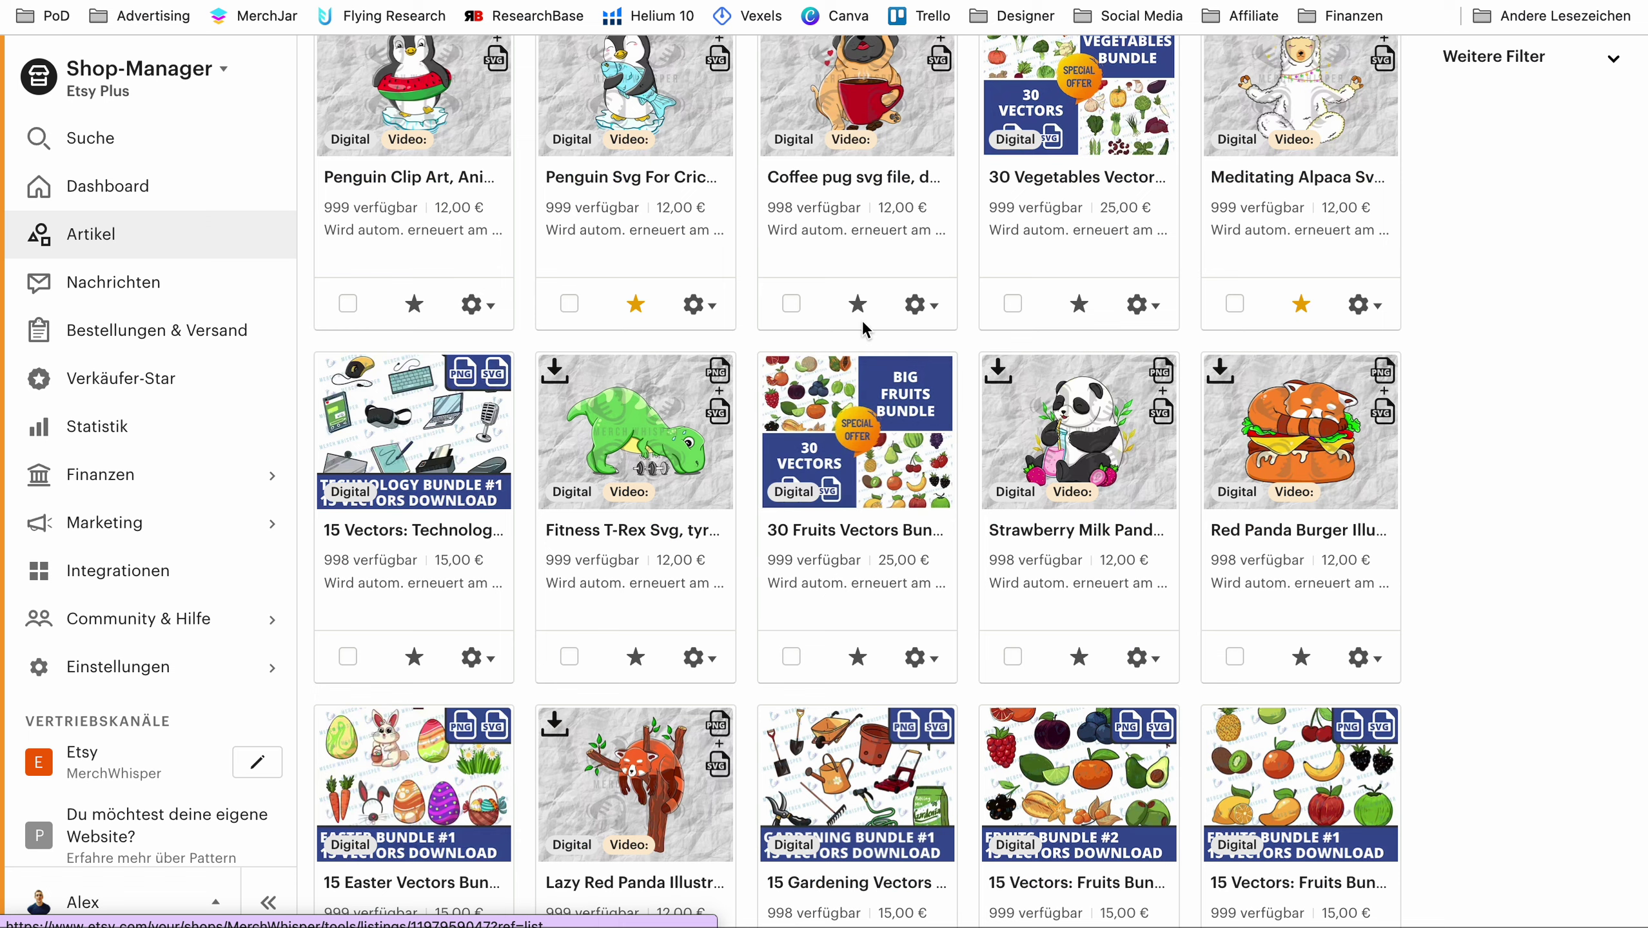
left_click(1073, 532)
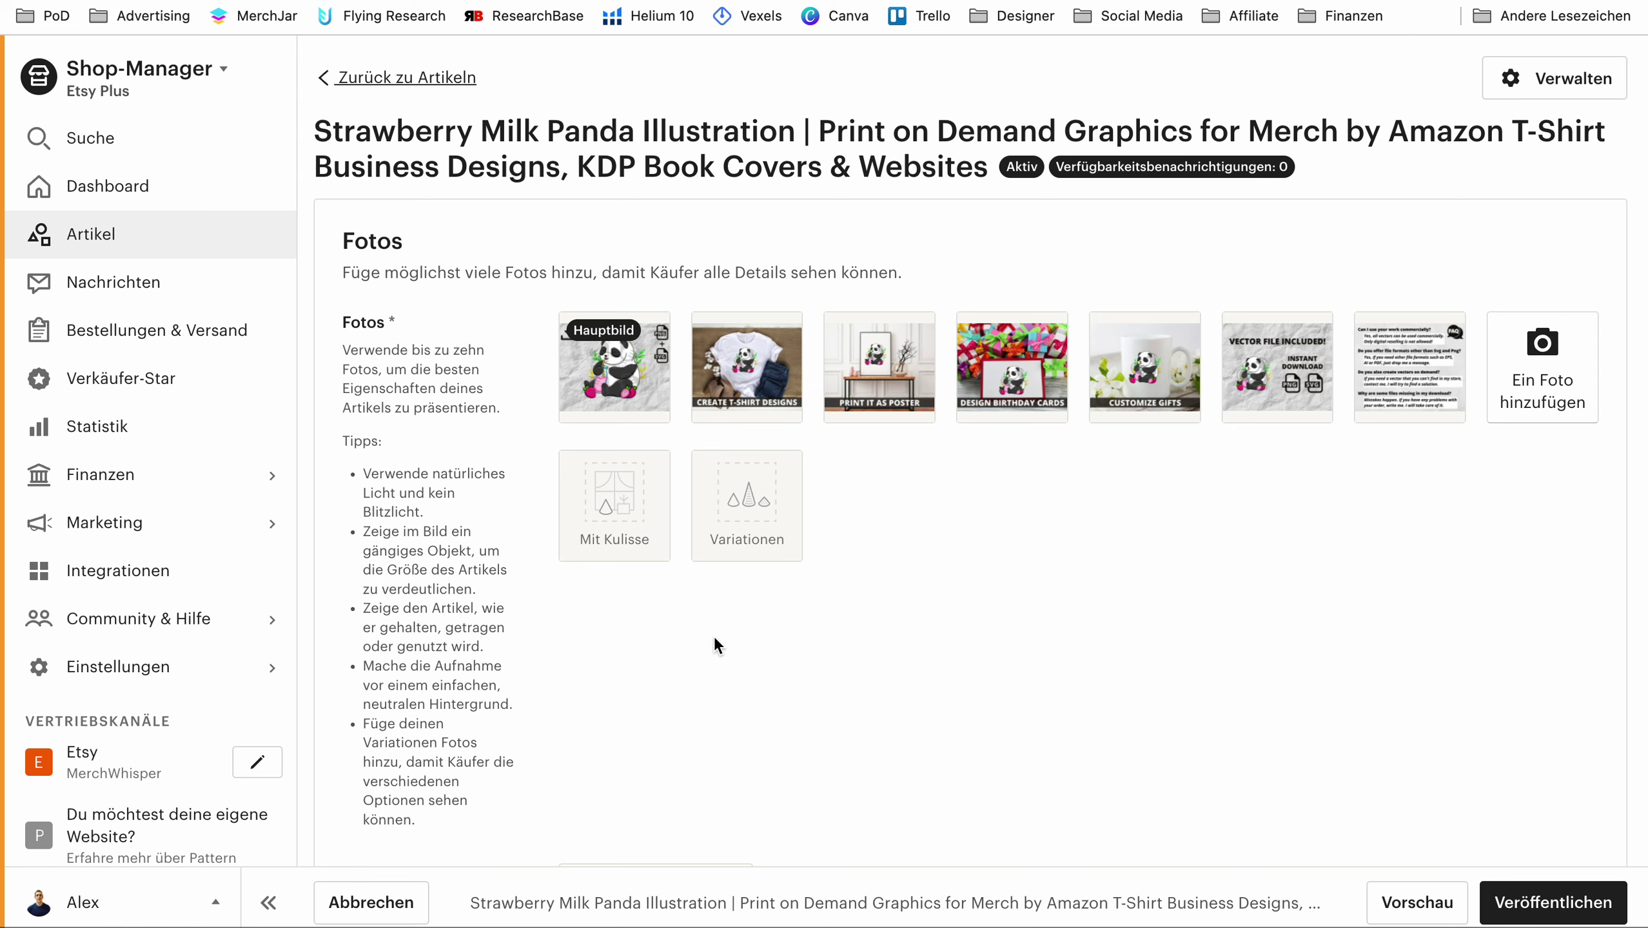
scroll(714, 644, "down", 10)
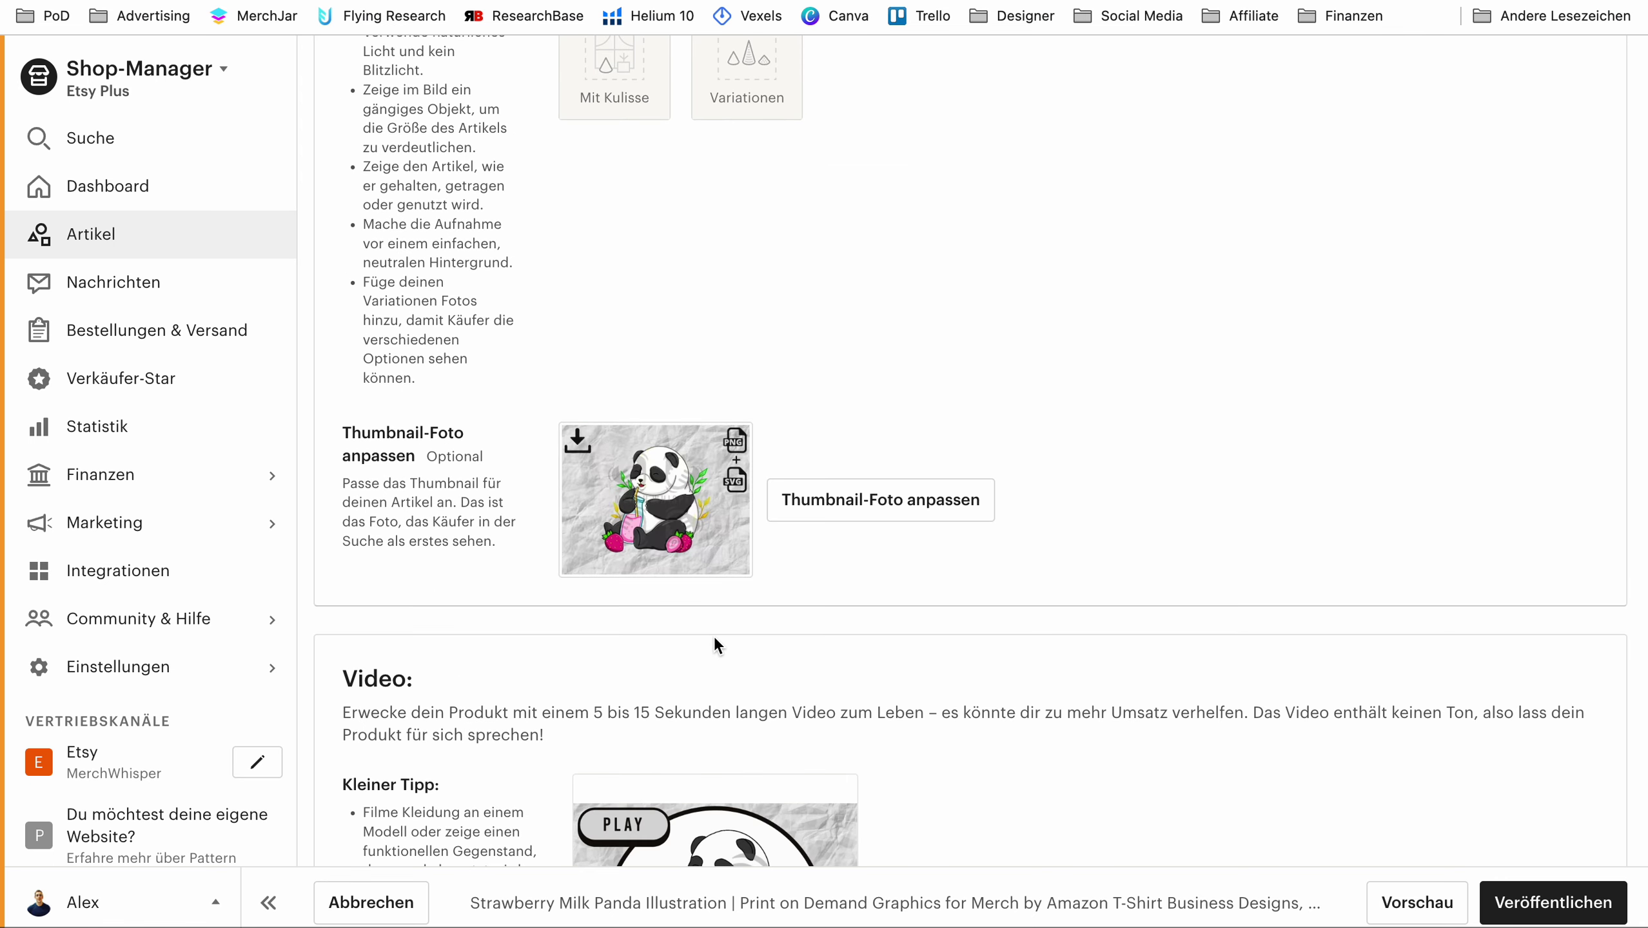
scroll(717, 645, "down", 9)
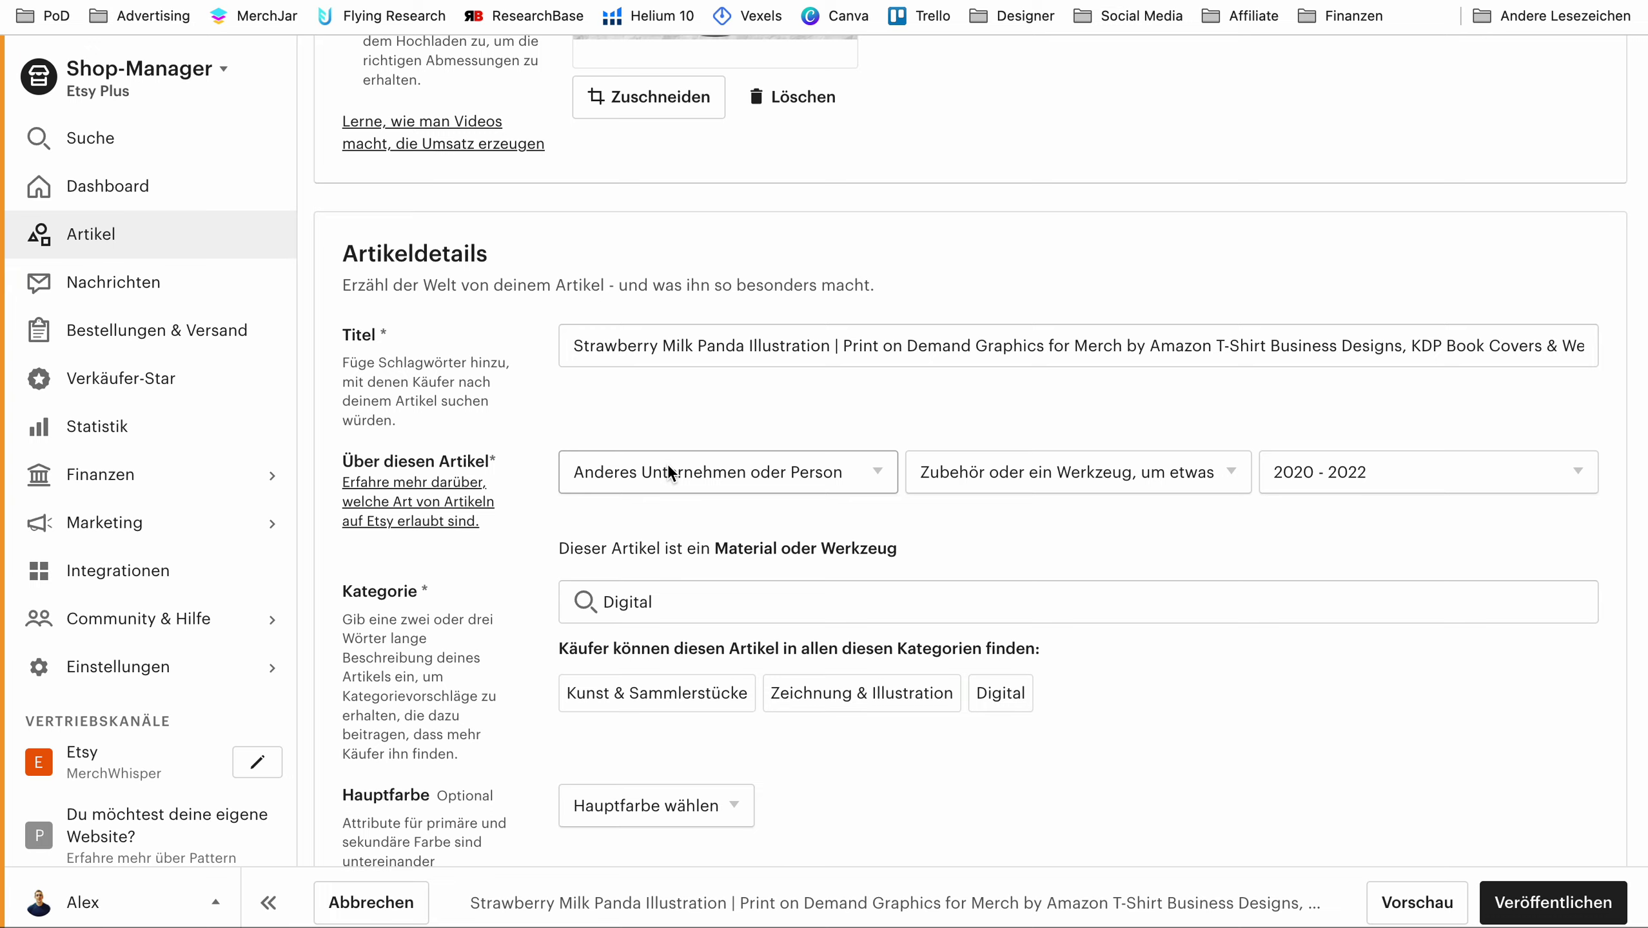
scroll(666, 463, "down", 12)
scroll(688, 475, "down", 5)
scroll(1117, 635, "down", 2)
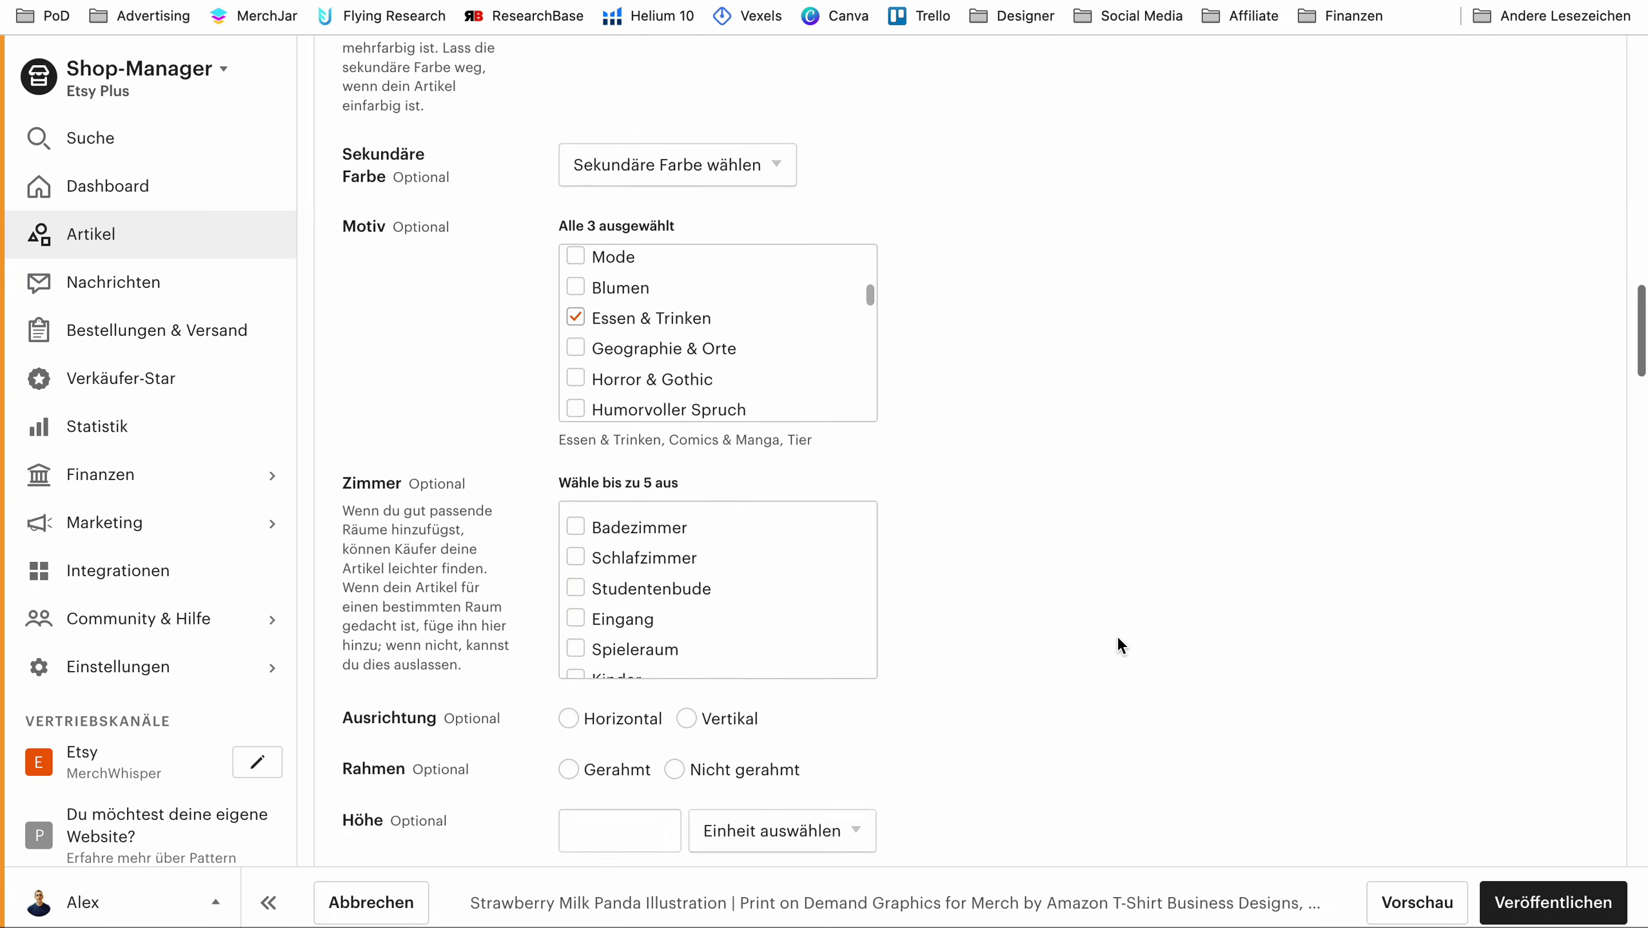
- Examine the listing's renewal options, English description, advertising setting and German translation fields
scroll(1117, 635, "up", 15)
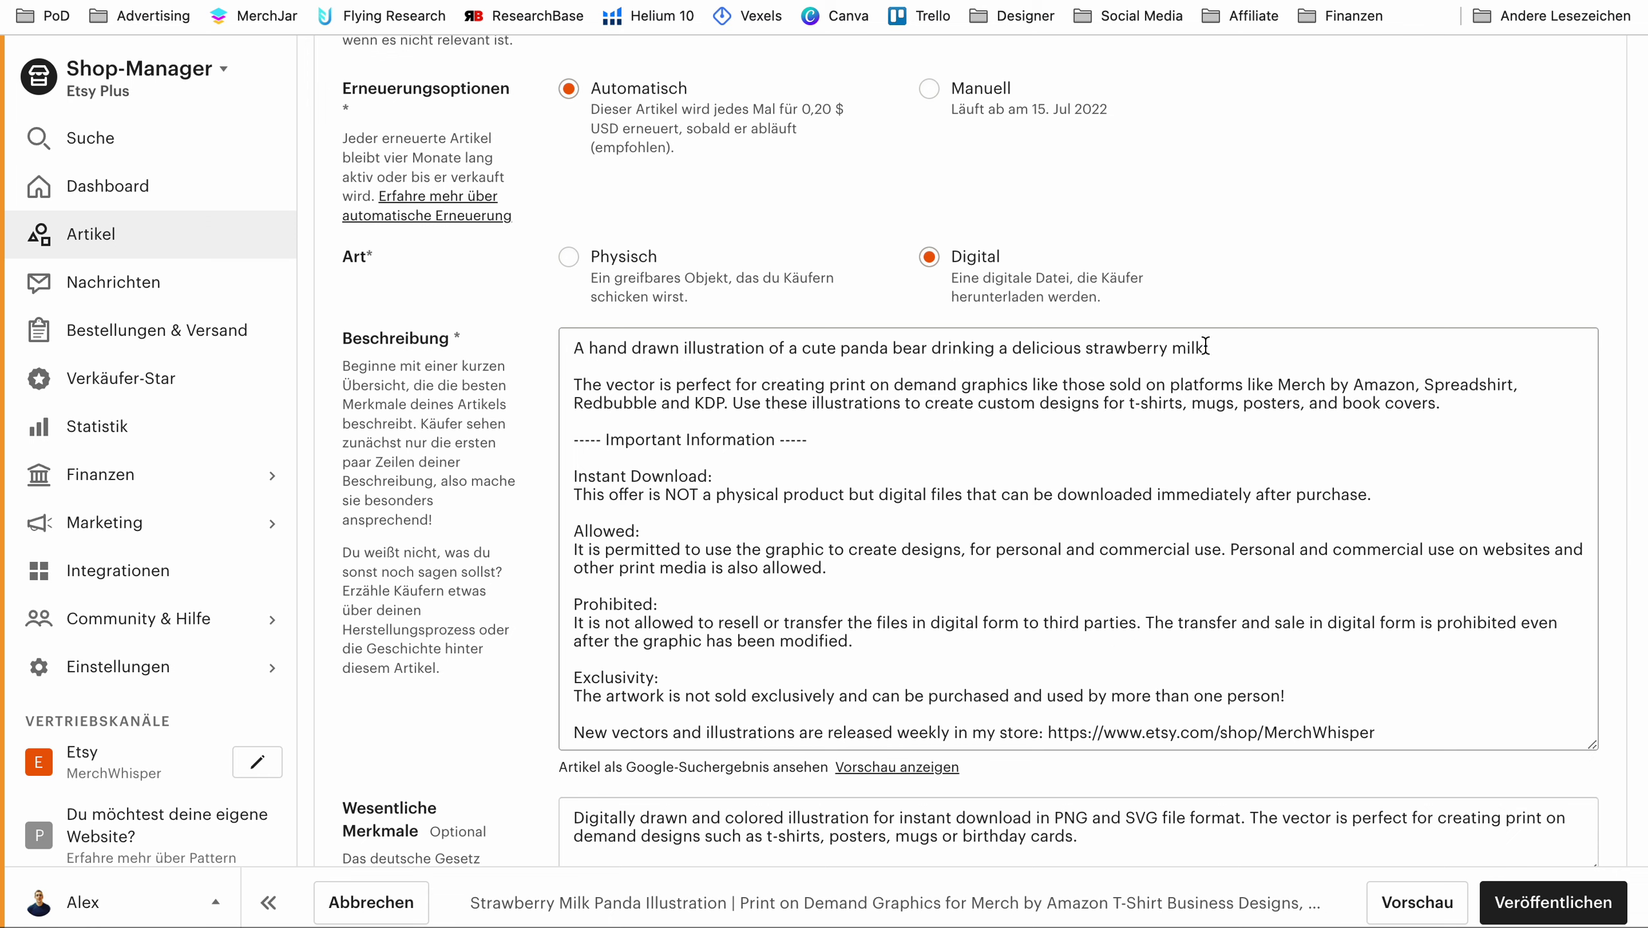
scroll(798, 678, "up", 4)
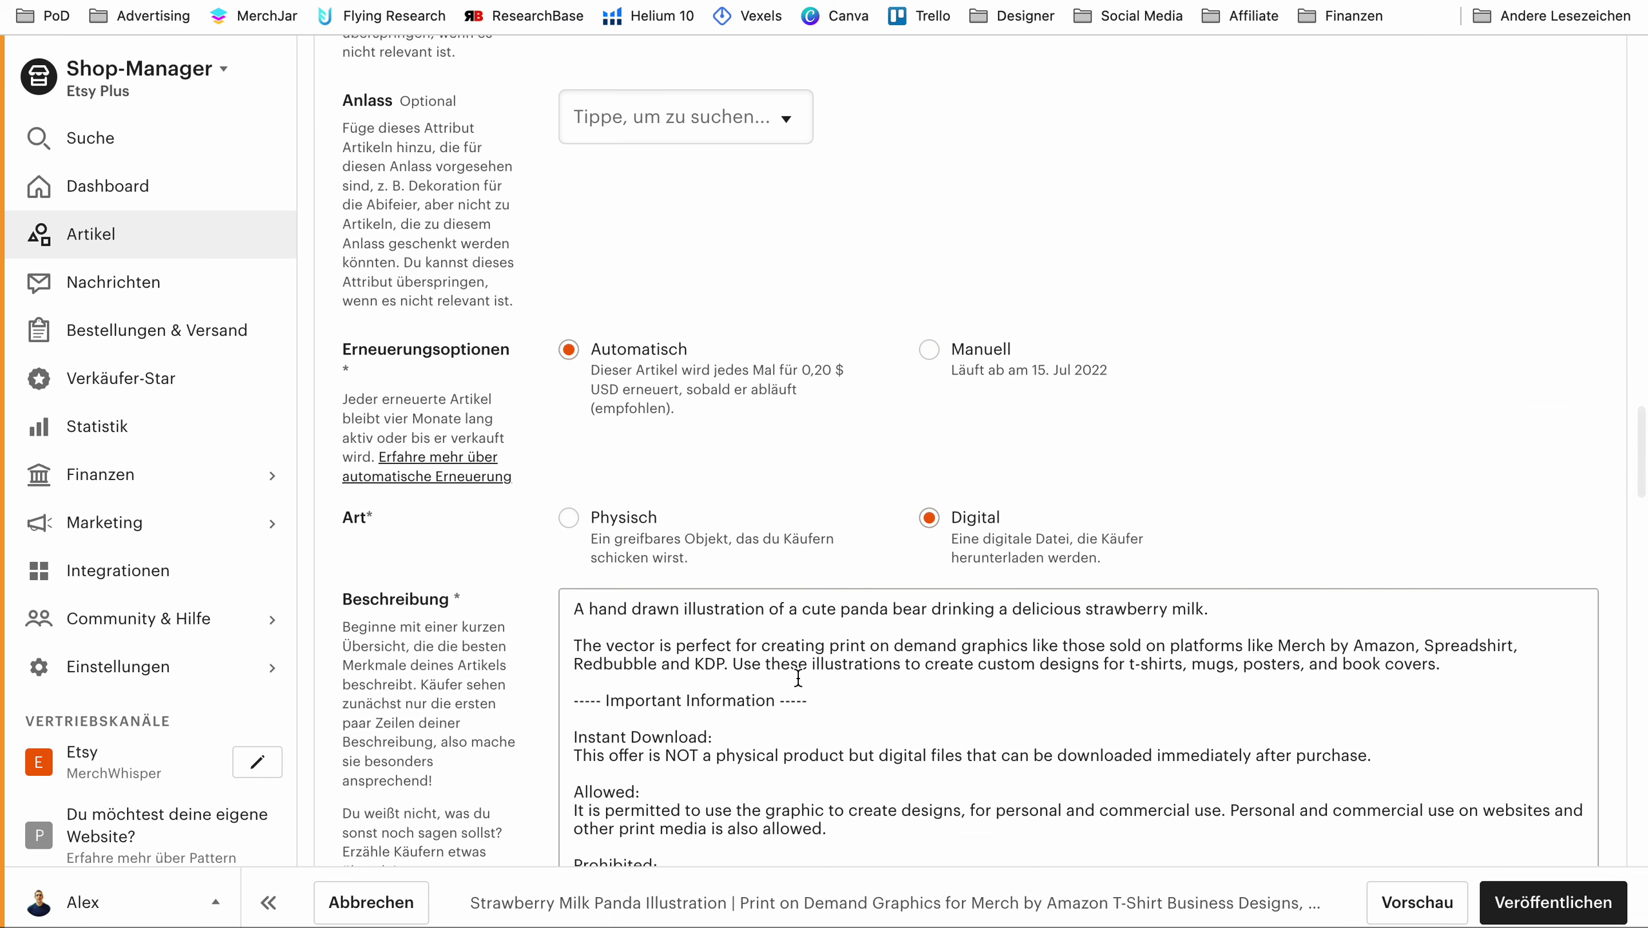
scroll(798, 678, "down", 1)
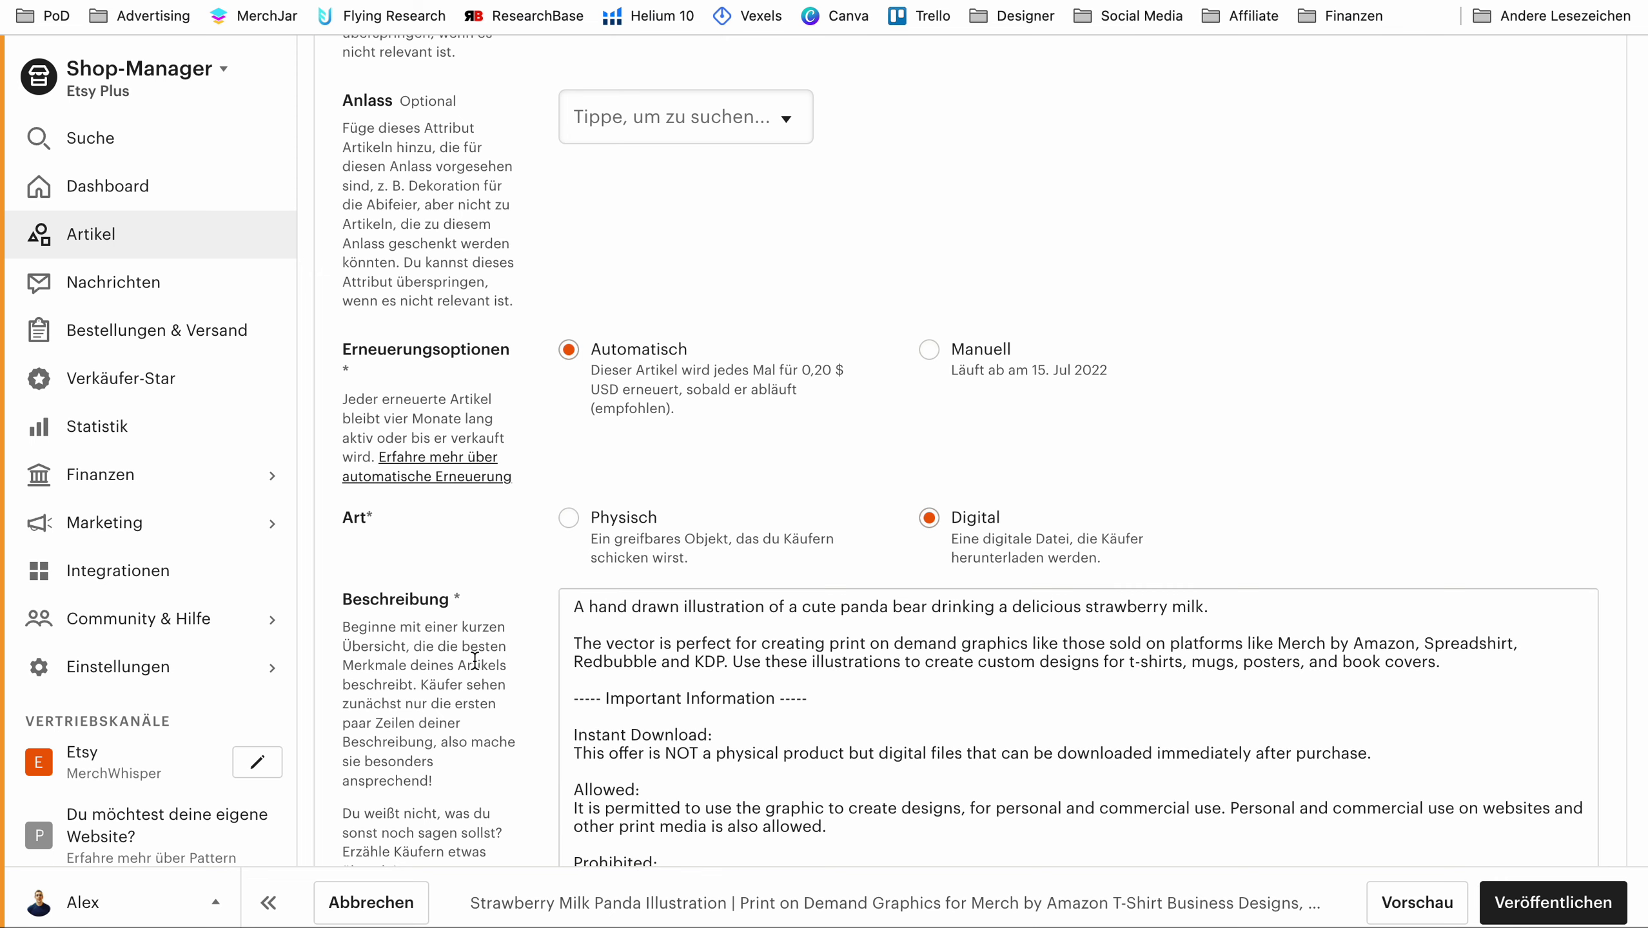
scroll(473, 643, "down", 5)
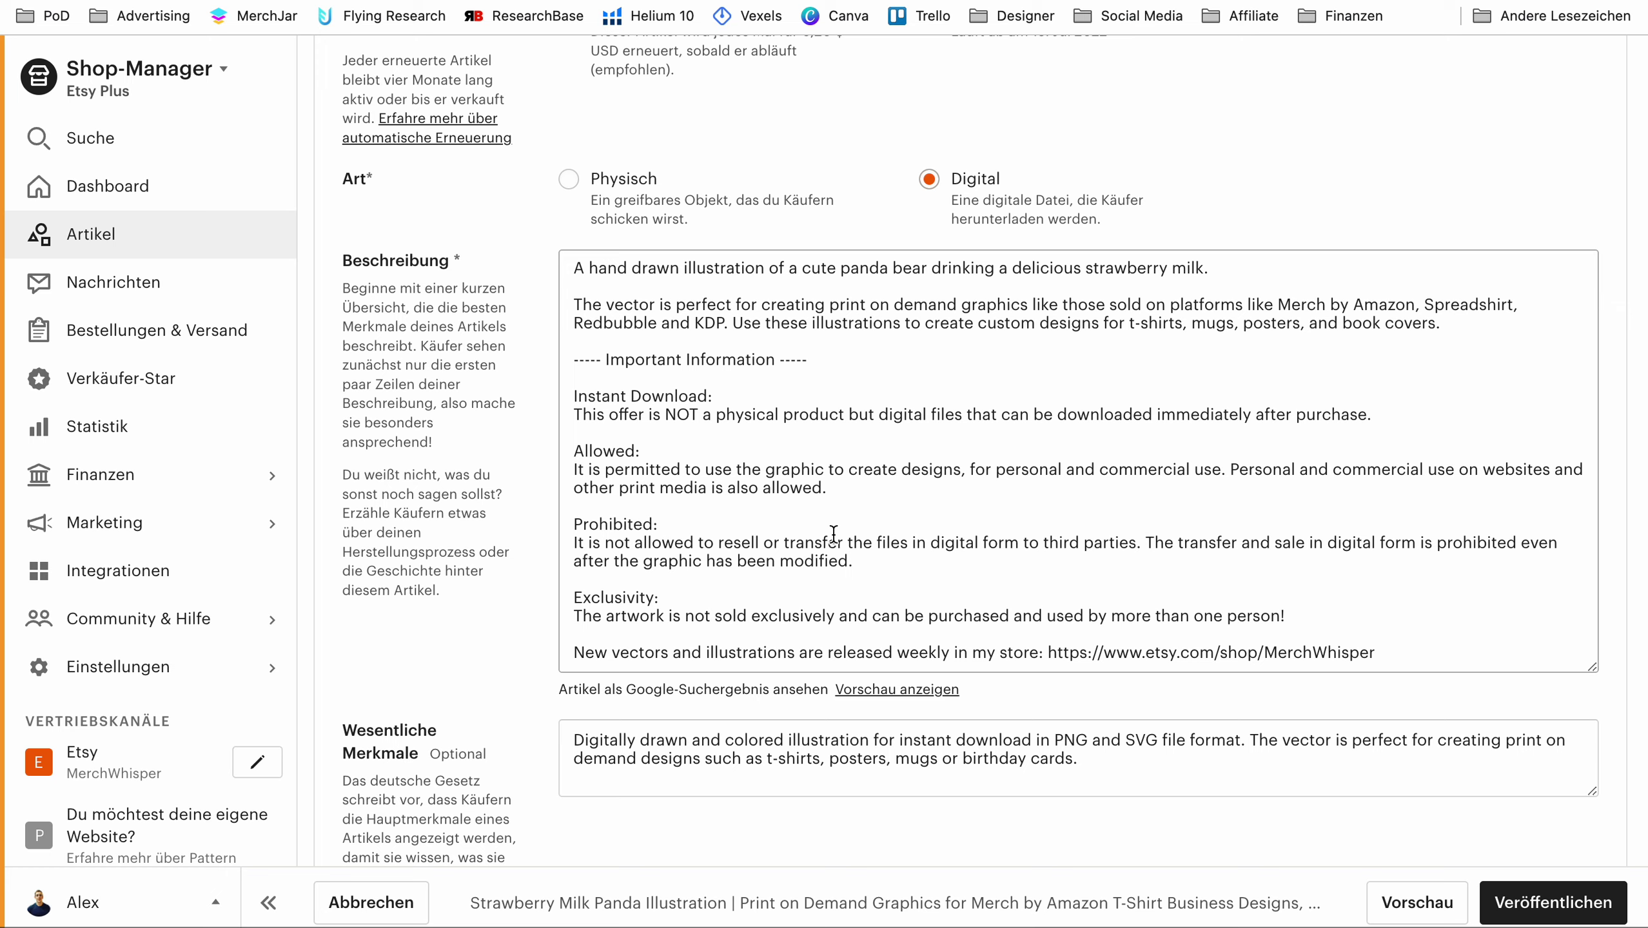
scroll(833, 533, "down", 20)
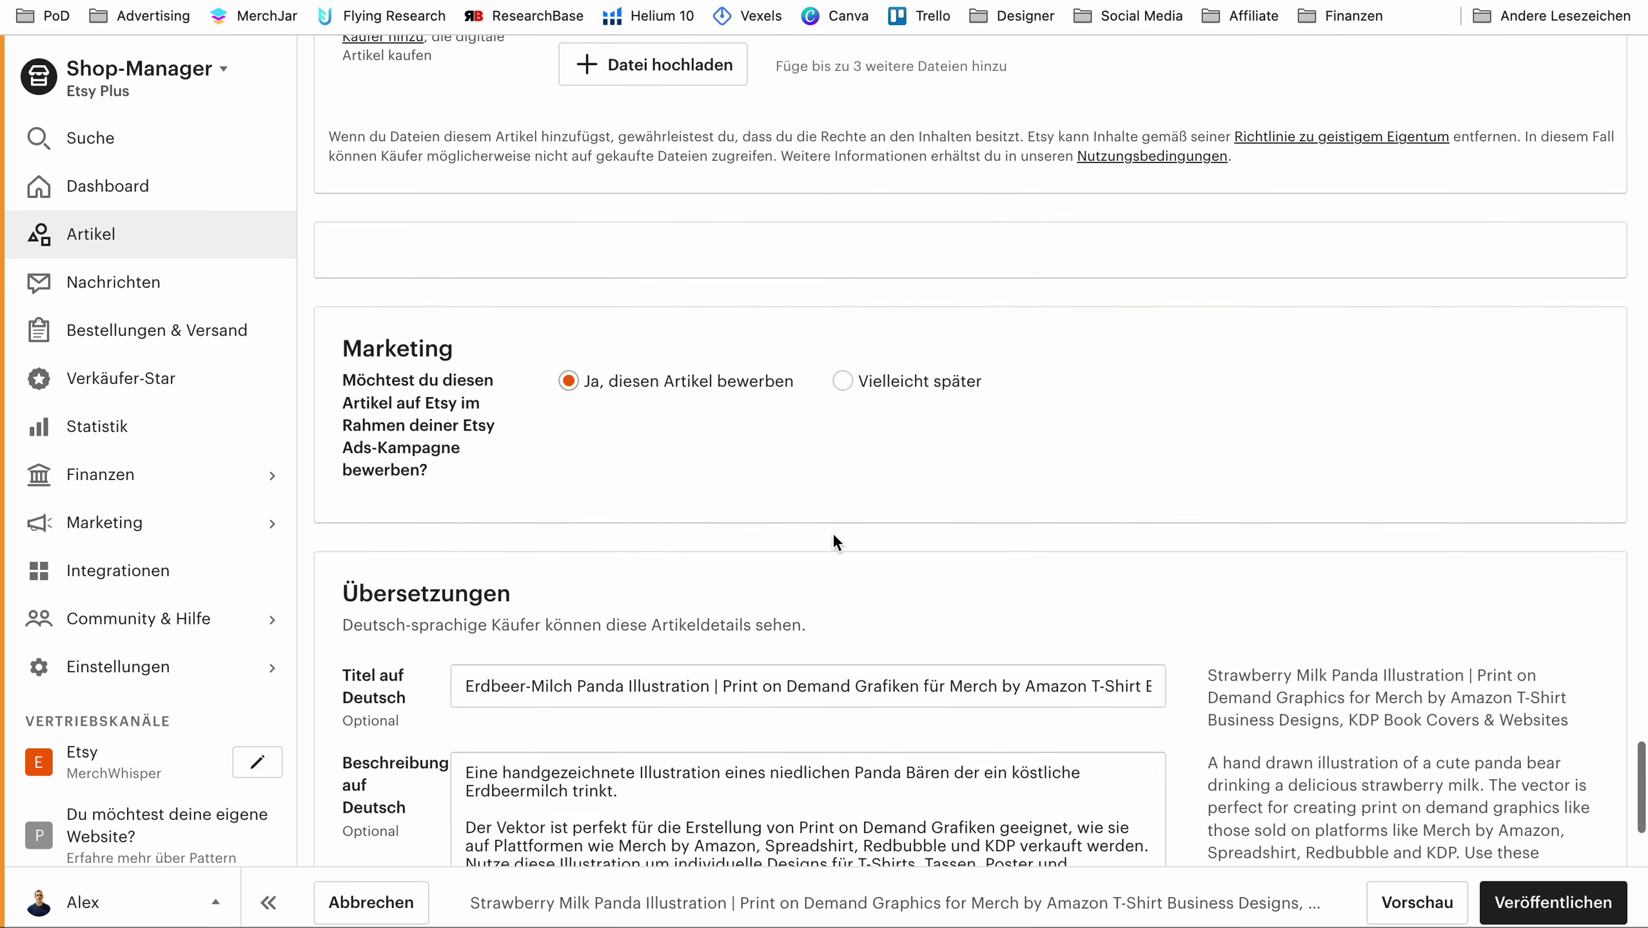
scroll(833, 533, "down", 2)
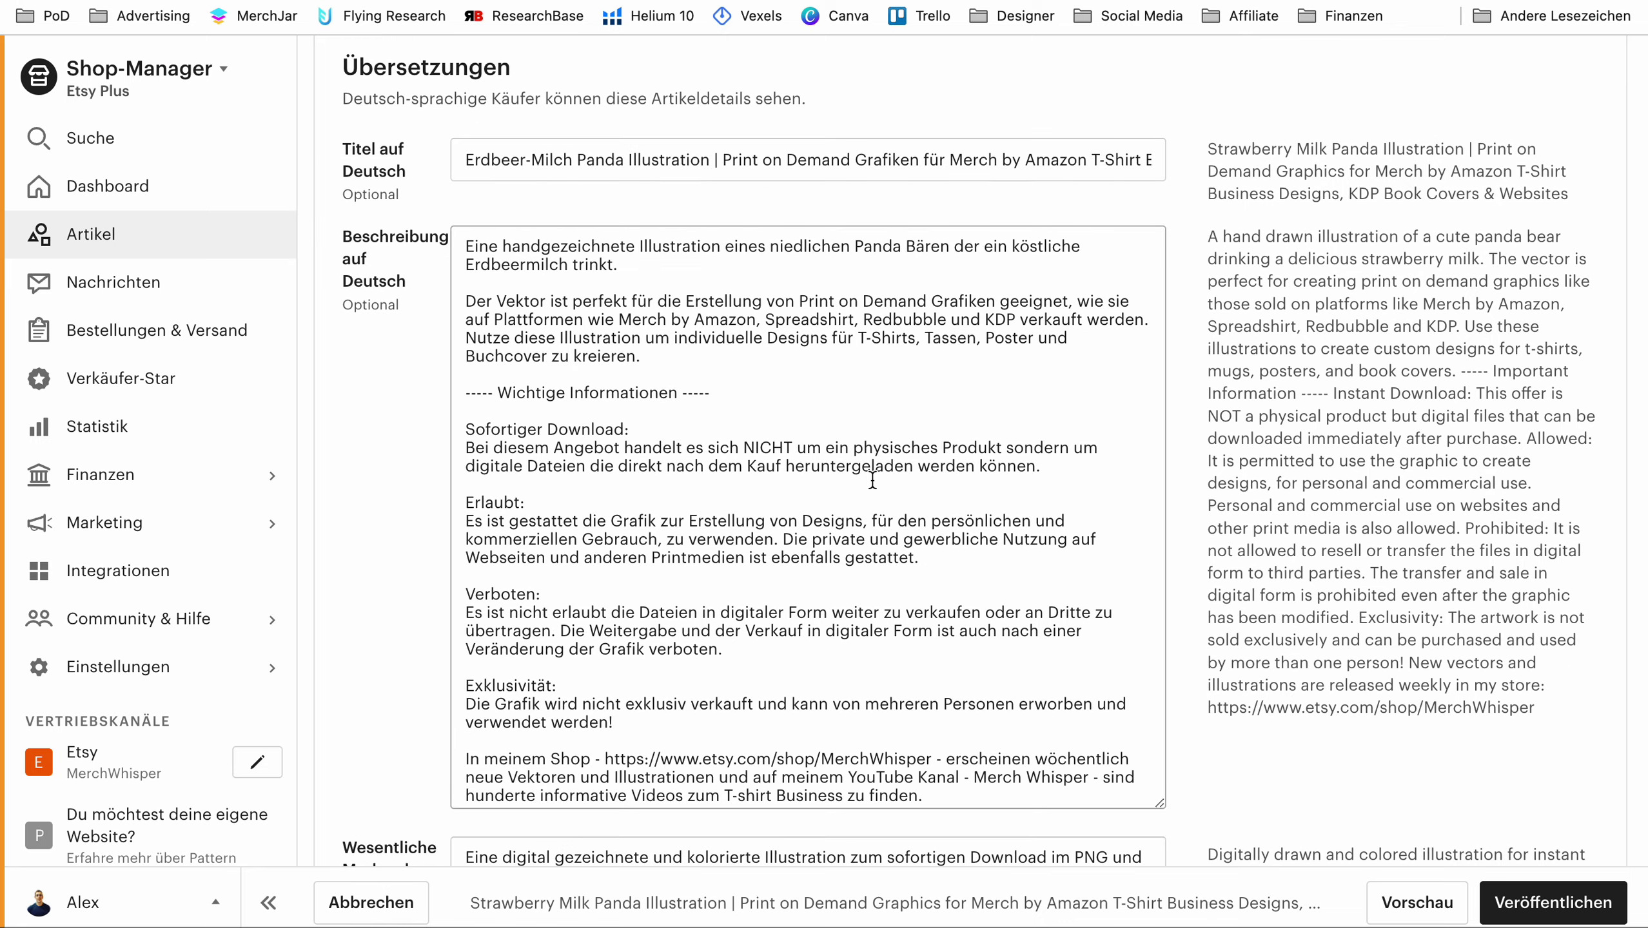
scroll(872, 479, "down", 2)
scroll(788, 539, "up", 5)
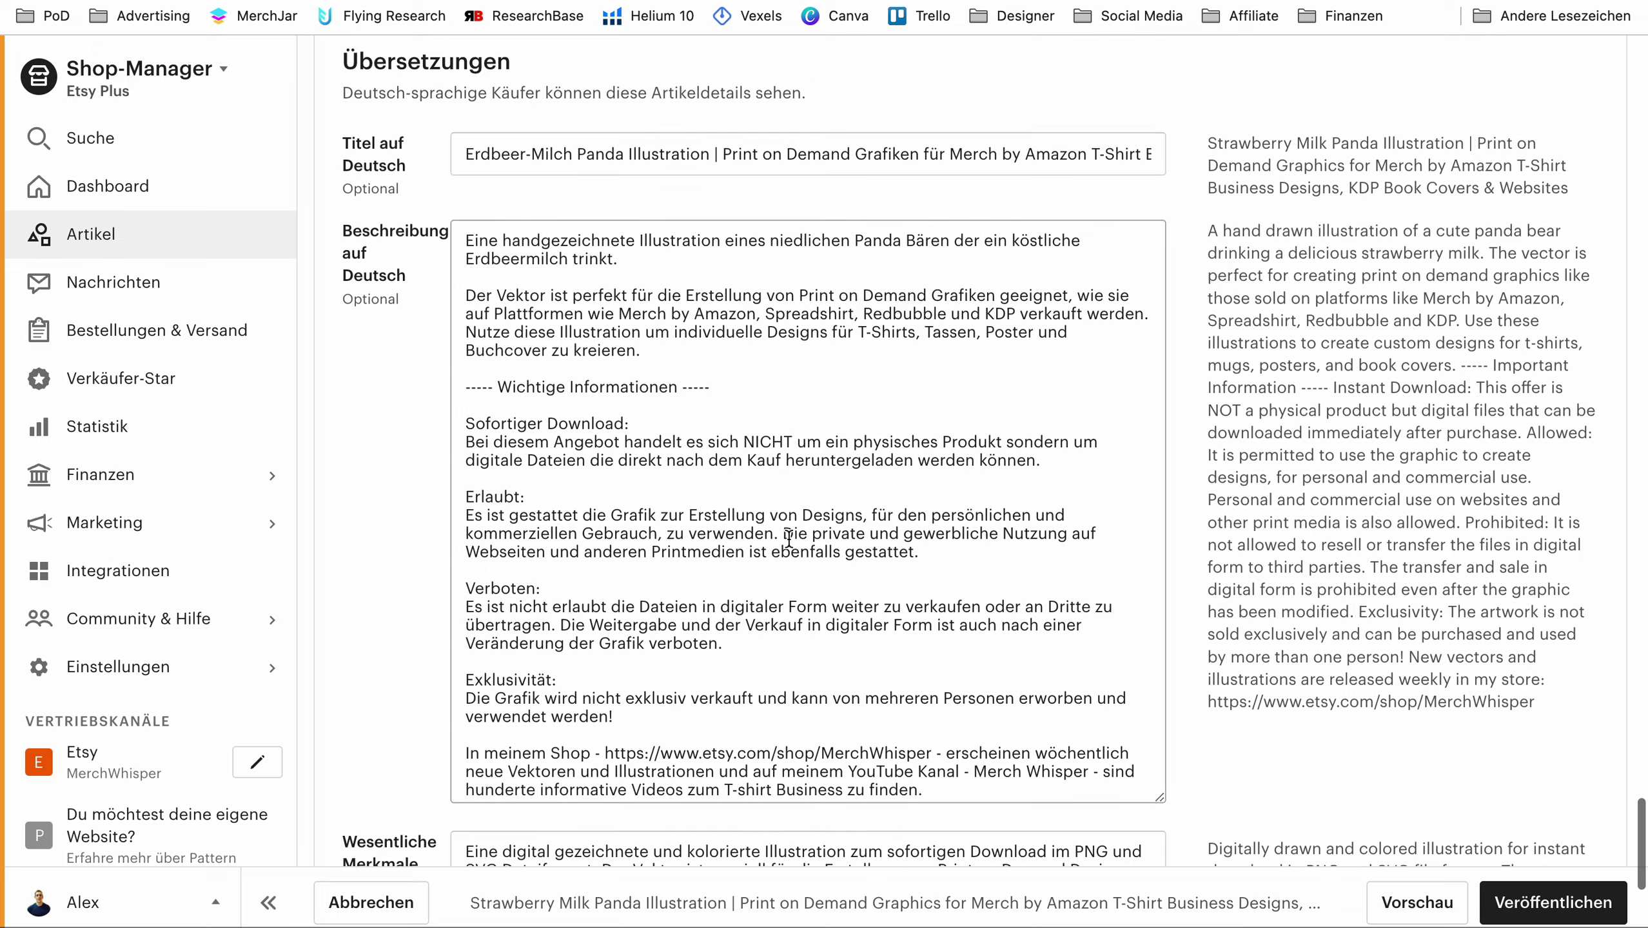
scroll(788, 539, "up", 1)
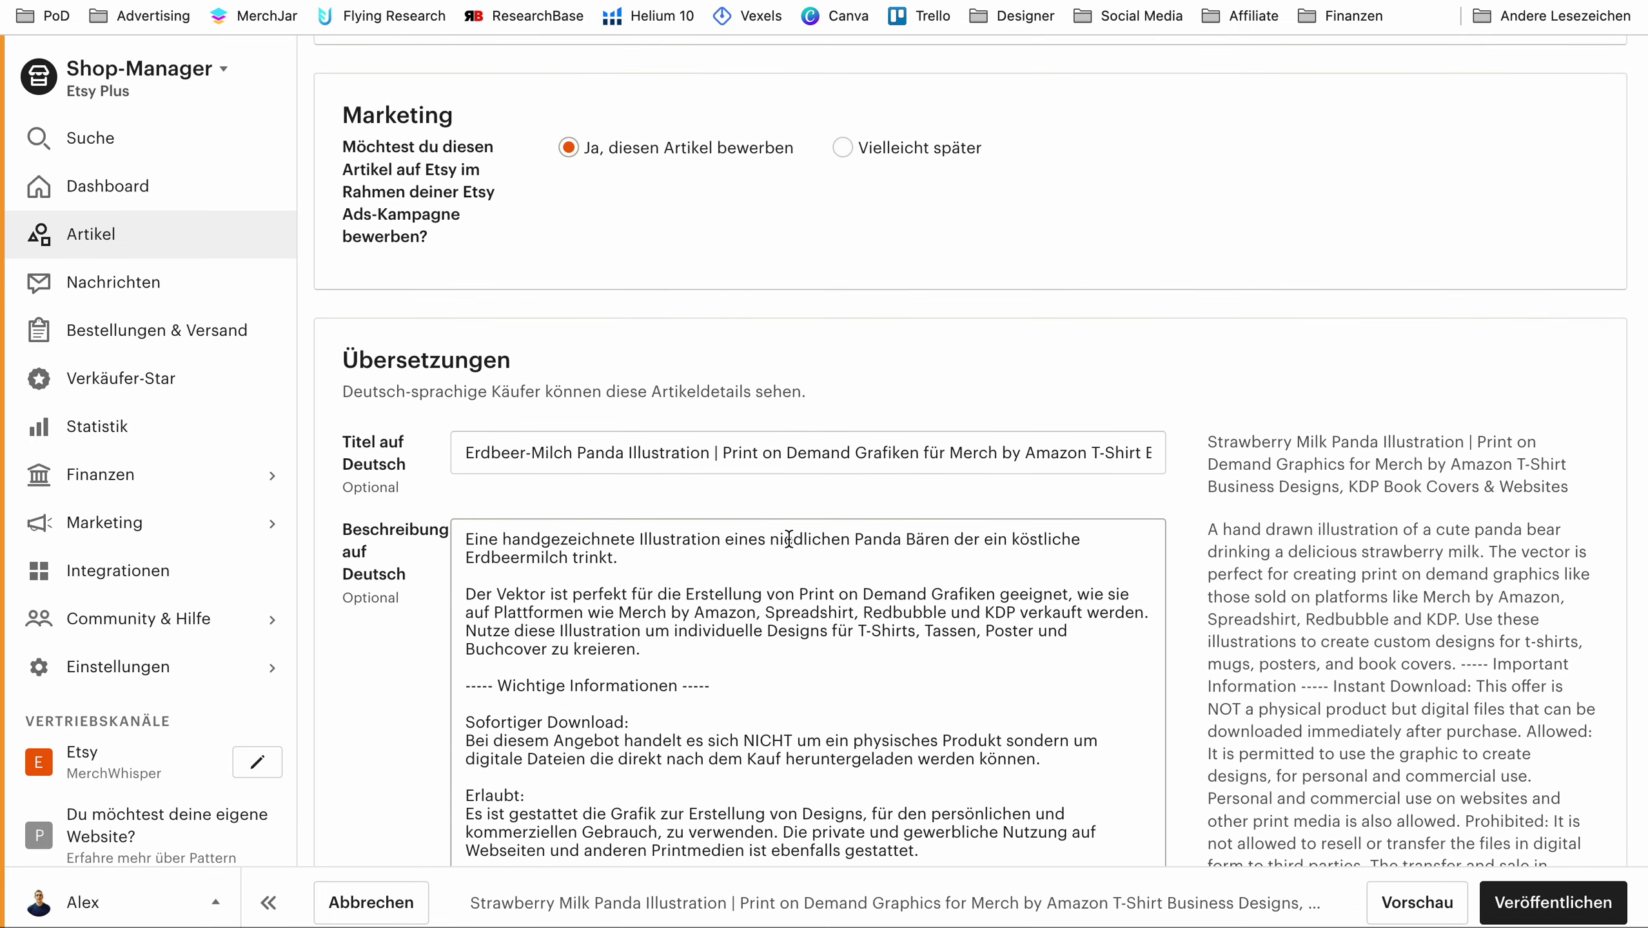
- Clear the German title and German description in the listing's translations
double_click(767, 454)
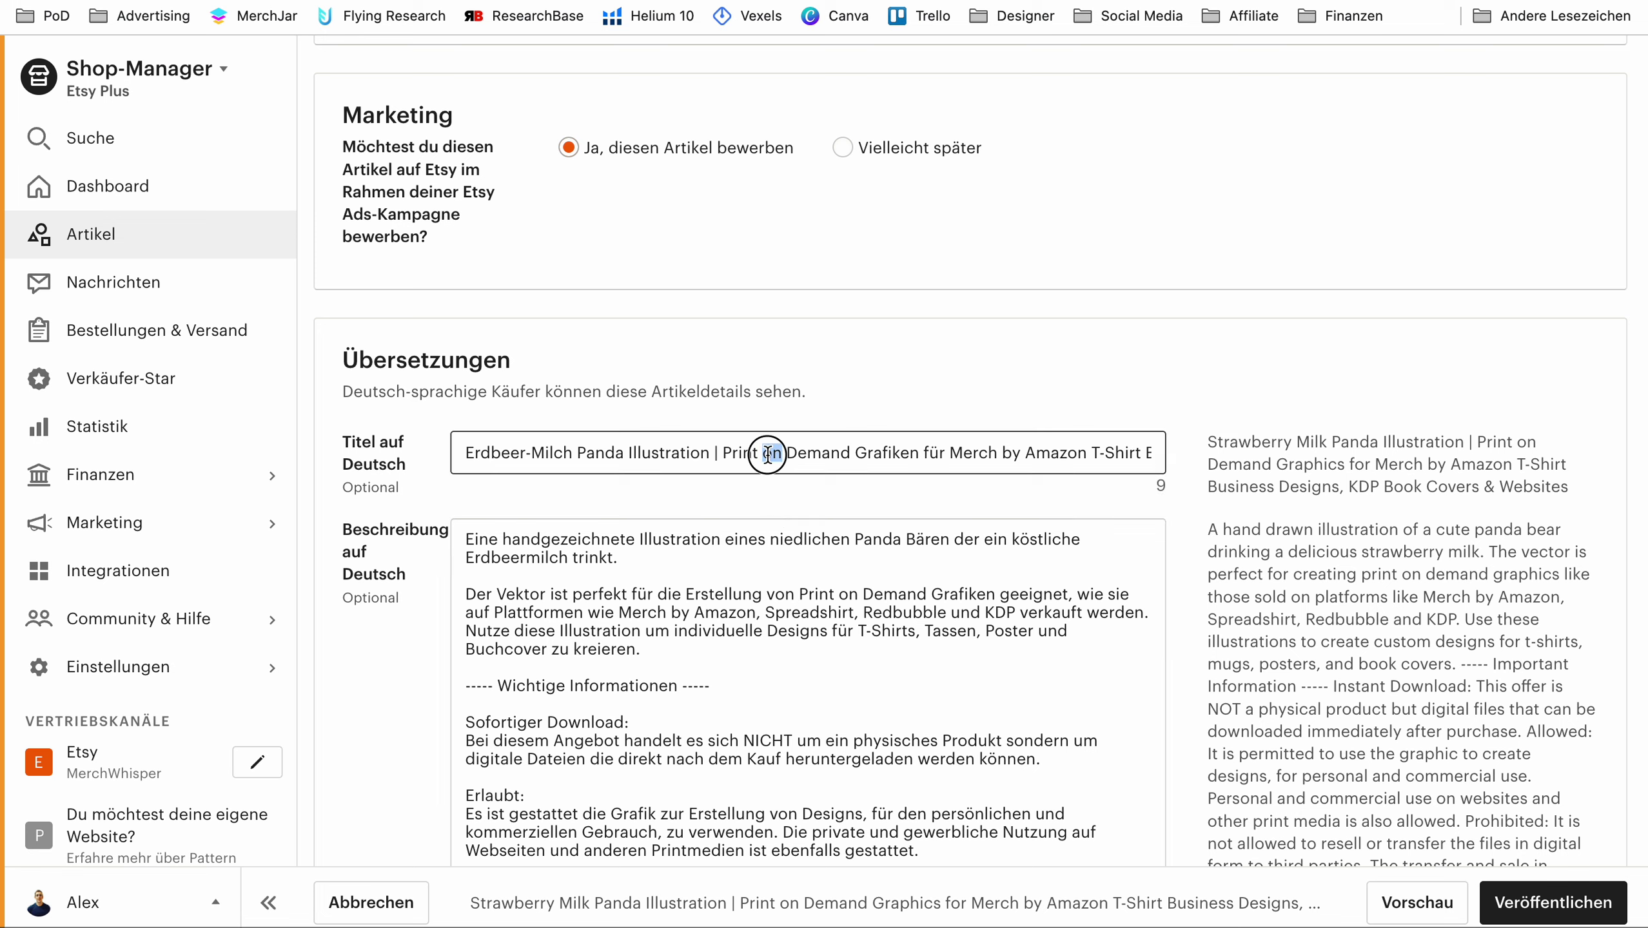
key("ctrl+a")
key("BackSpace")
left_click(744, 569)
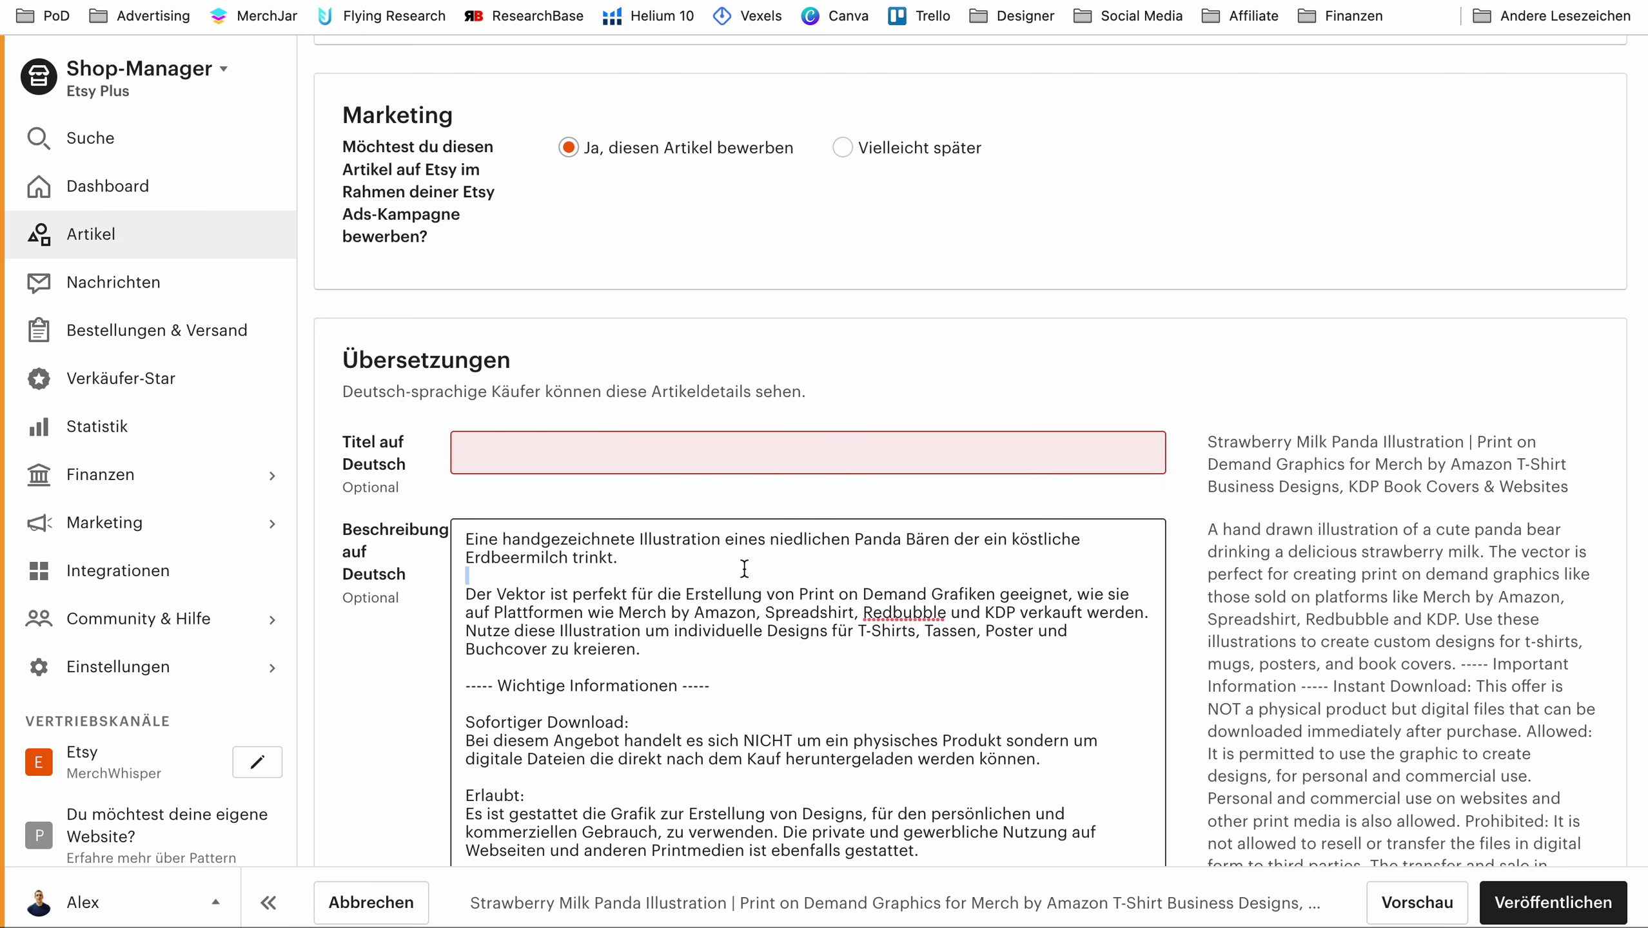
key("ctrl+a")
key("BackSpace")
- Clear the German key features text in the listing's translations
scroll(754, 540, "down", 5)
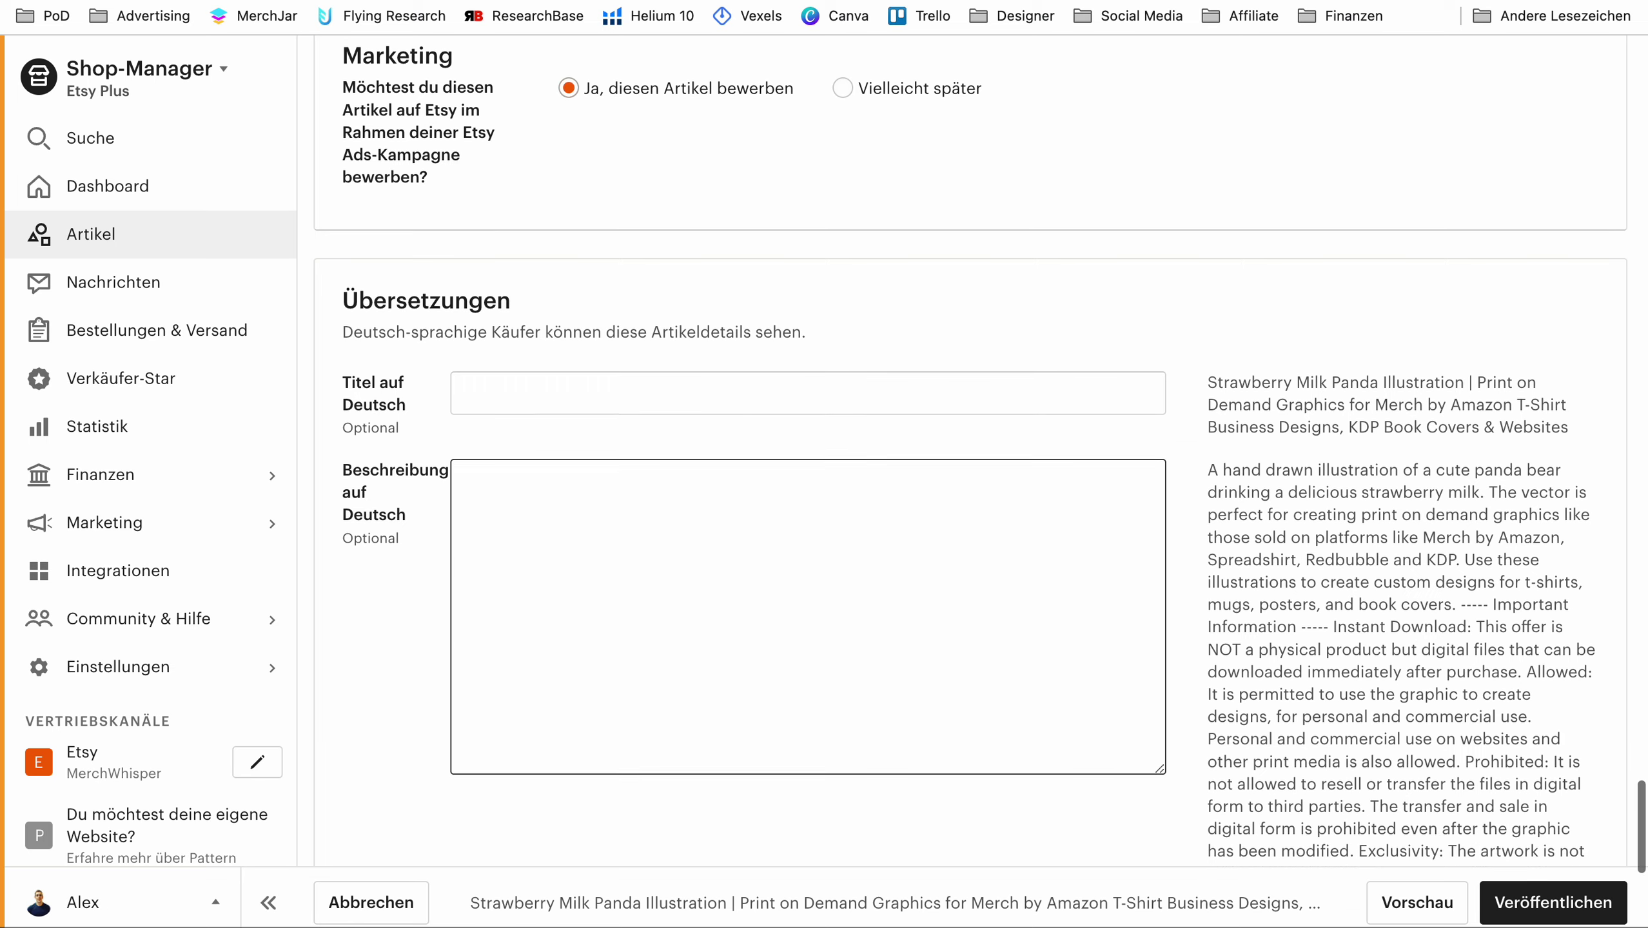
scroll(757, 519, "down", 3)
left_click(701, 731)
key("ctrl+a")
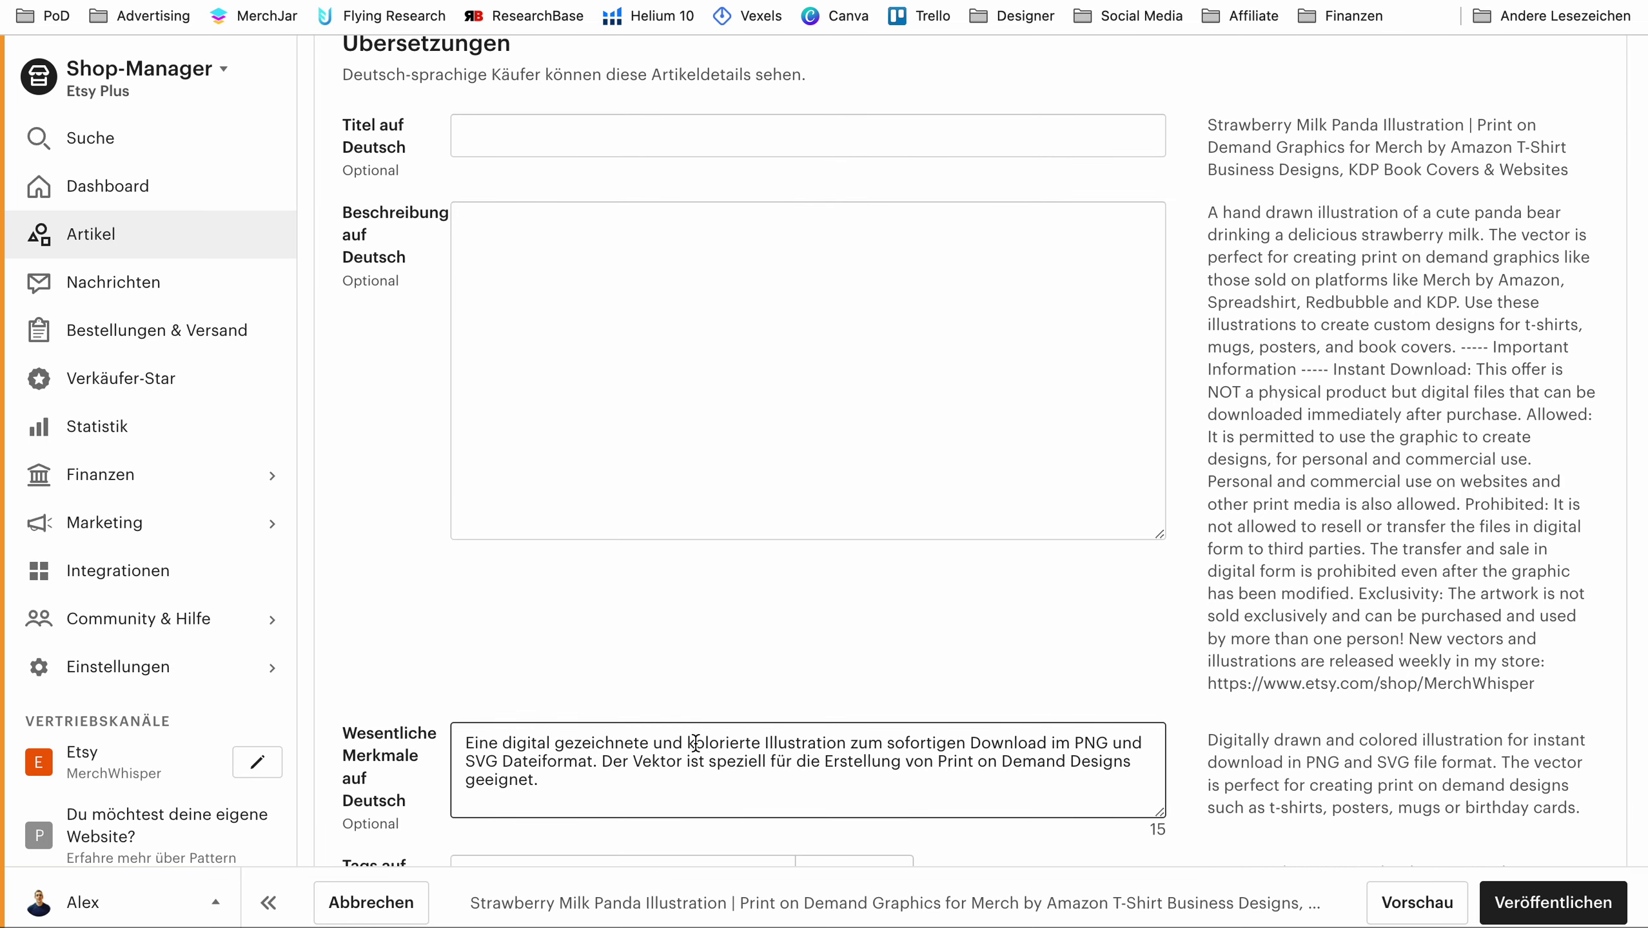
key("BackSpace")
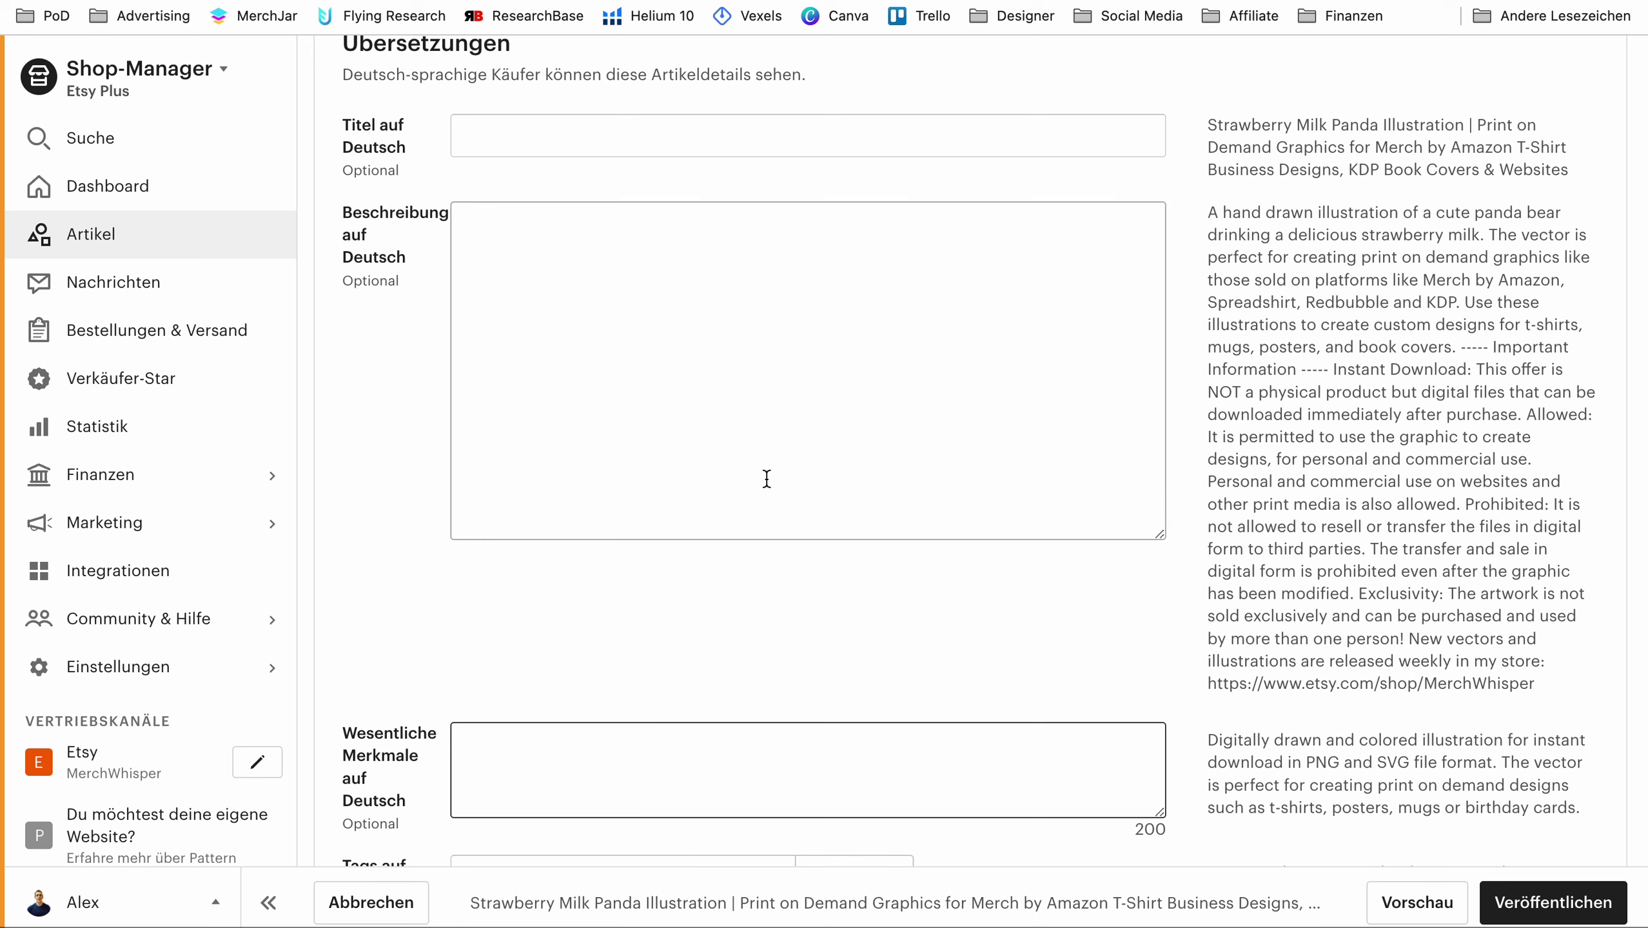
- Remove all the listing's English tags, and leave for the listings overview without saving the changes
scroll(765, 478, "up", 5)
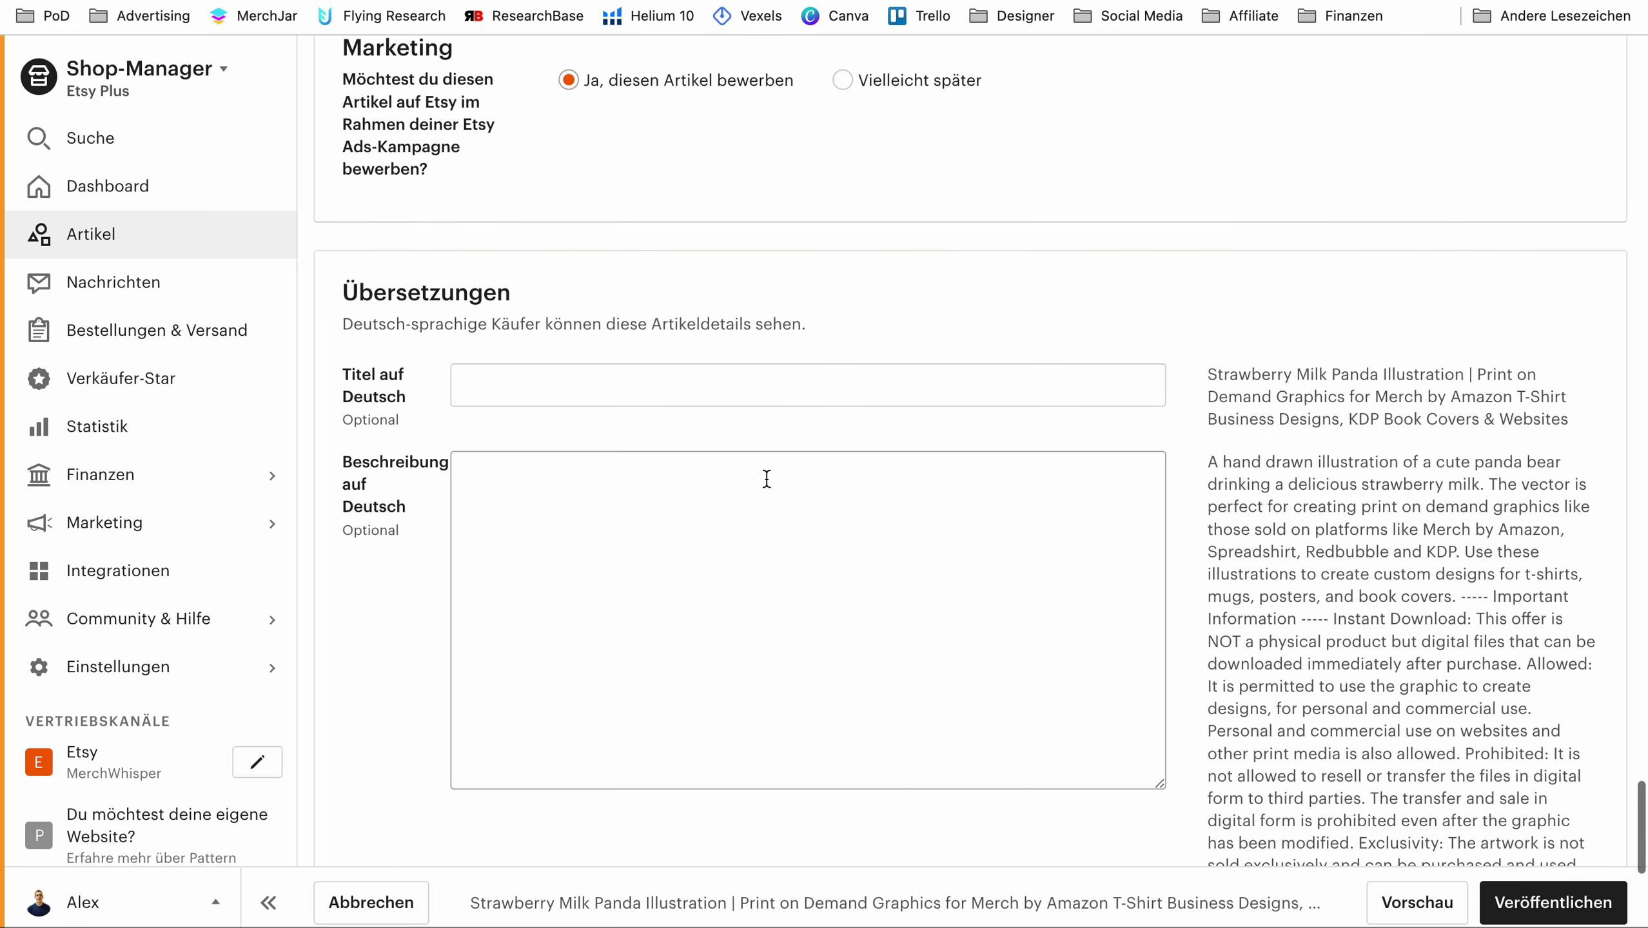
scroll(765, 478, "up", 7)
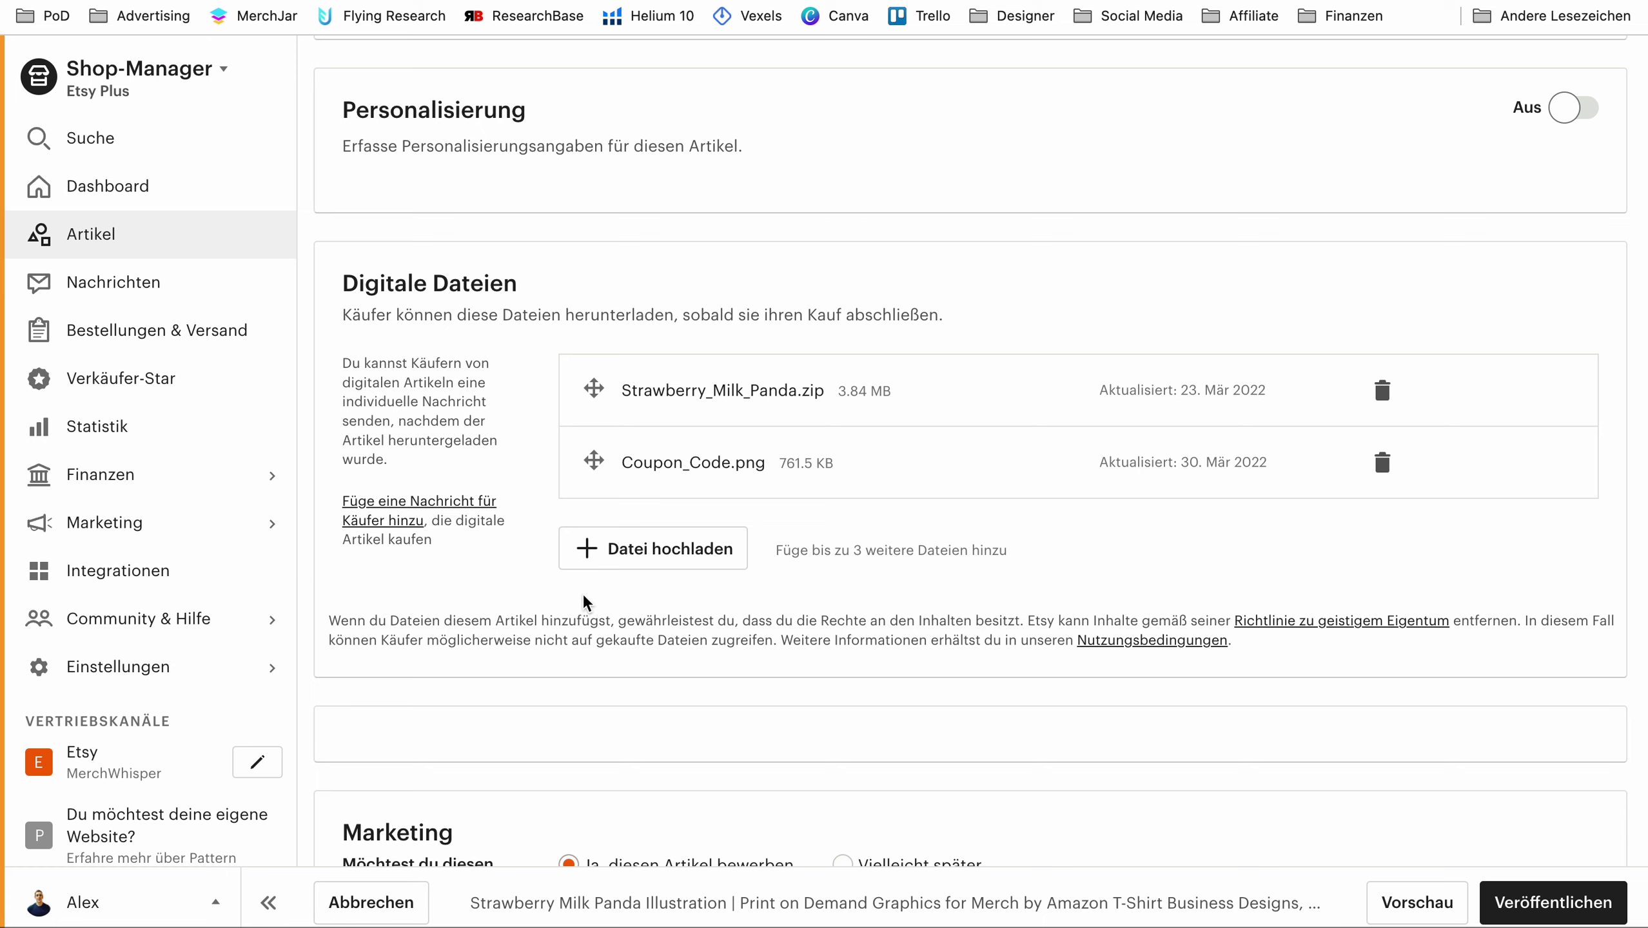
scroll(688, 287, "up", 13)
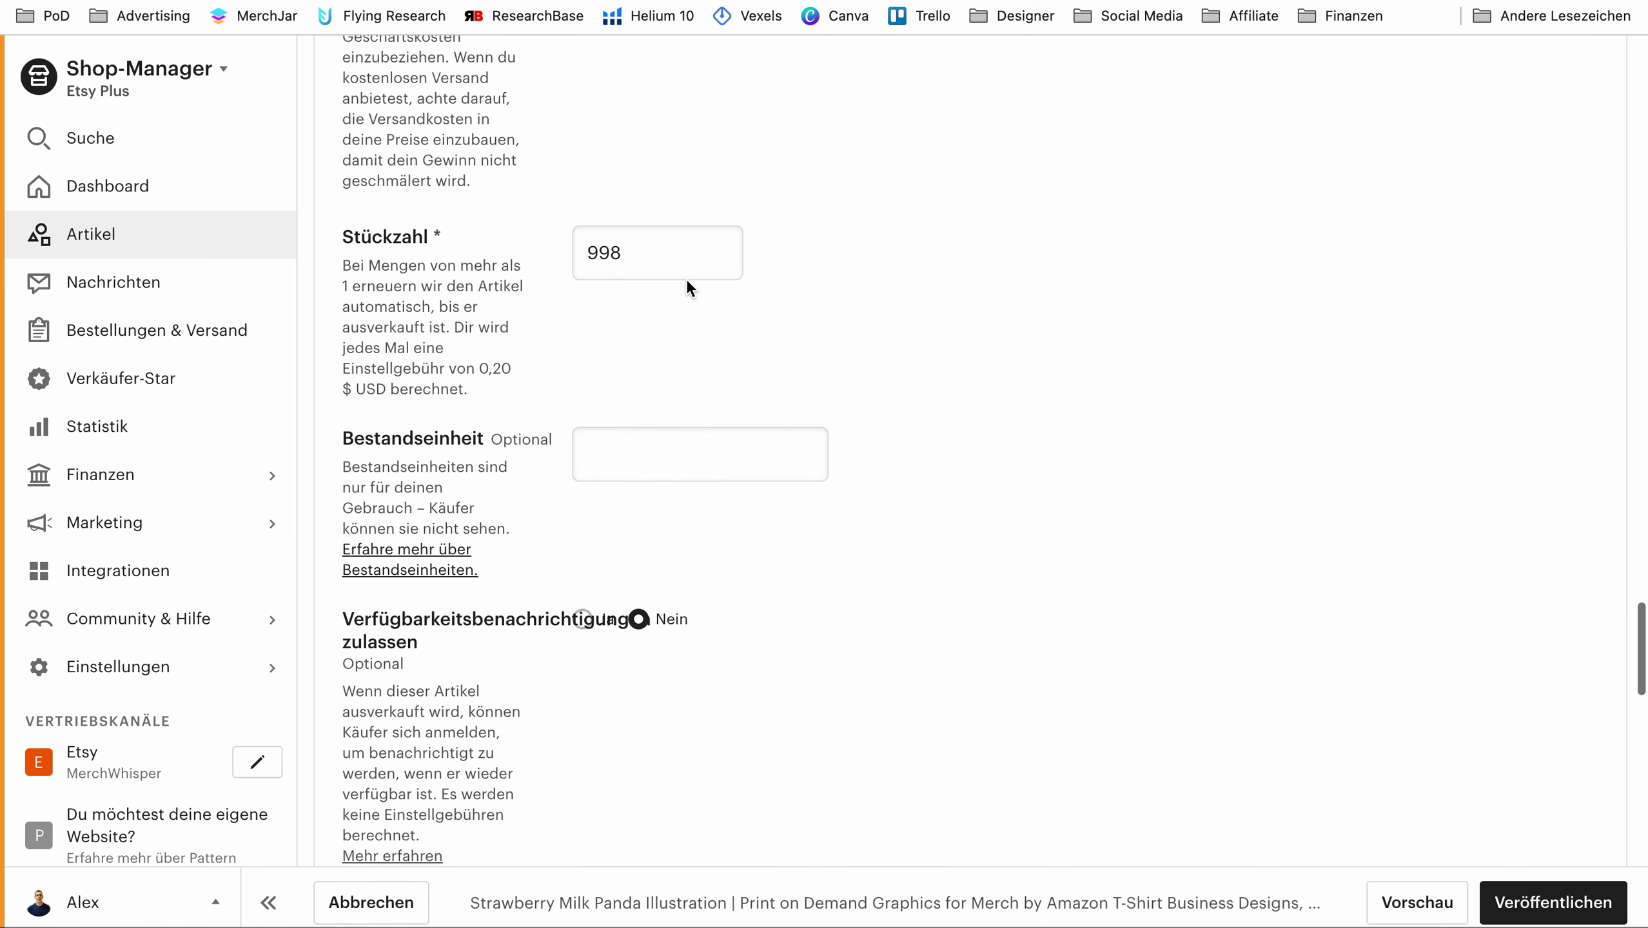
scroll(686, 286, "up", 8)
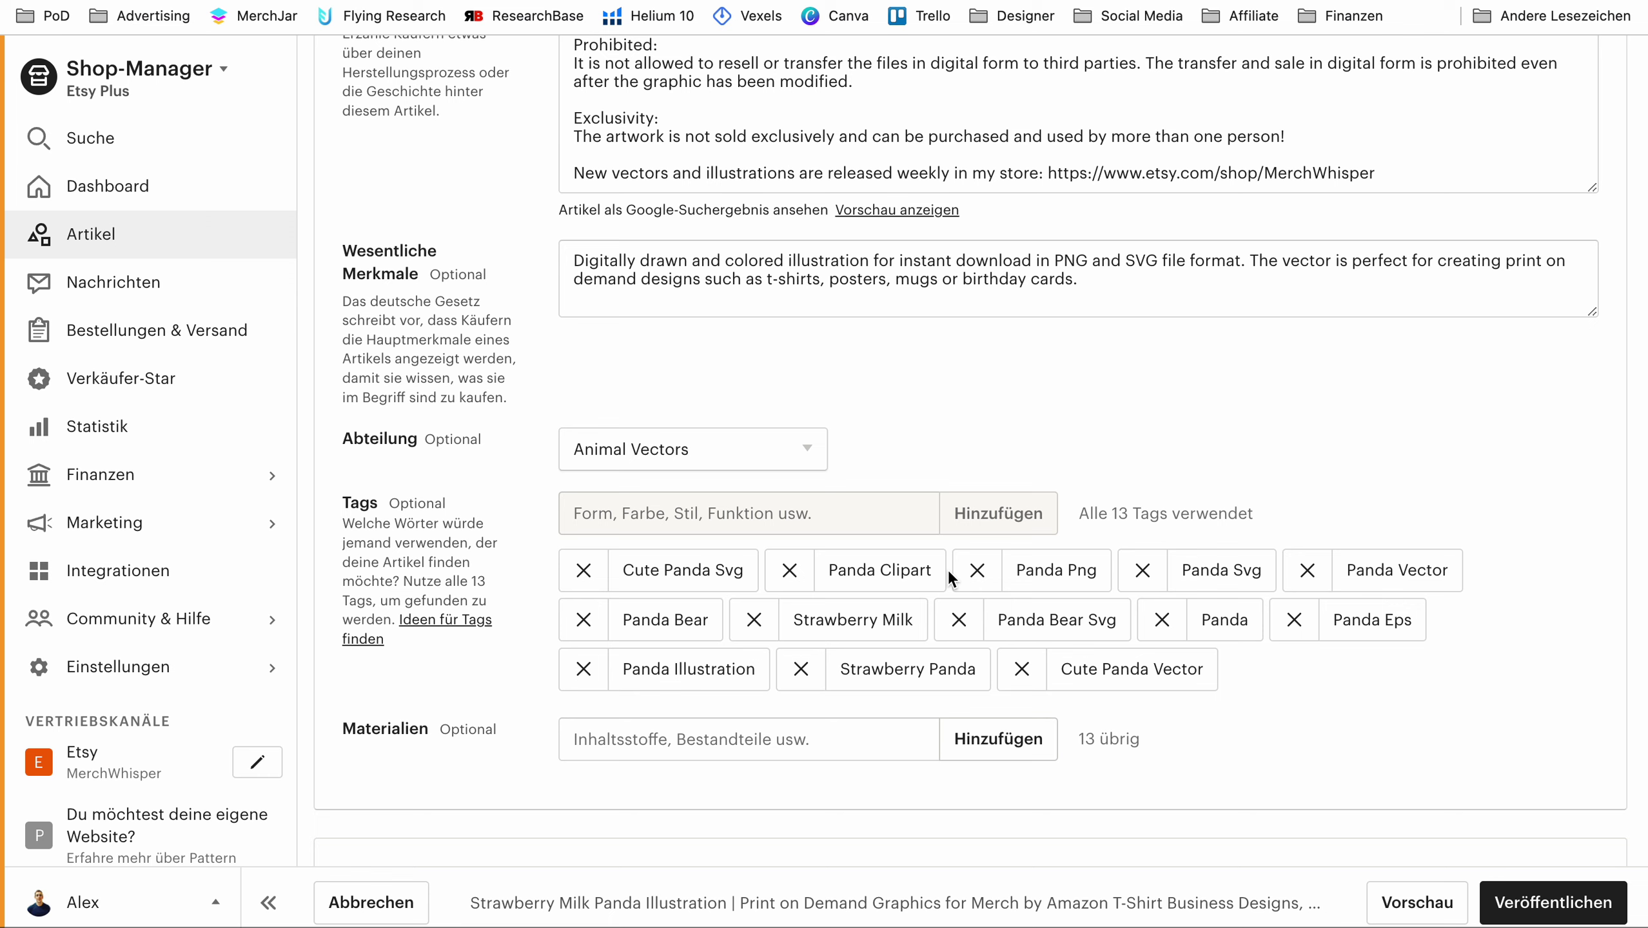
left_click(581, 584)
left_click(580, 584)
left_click(580, 584)
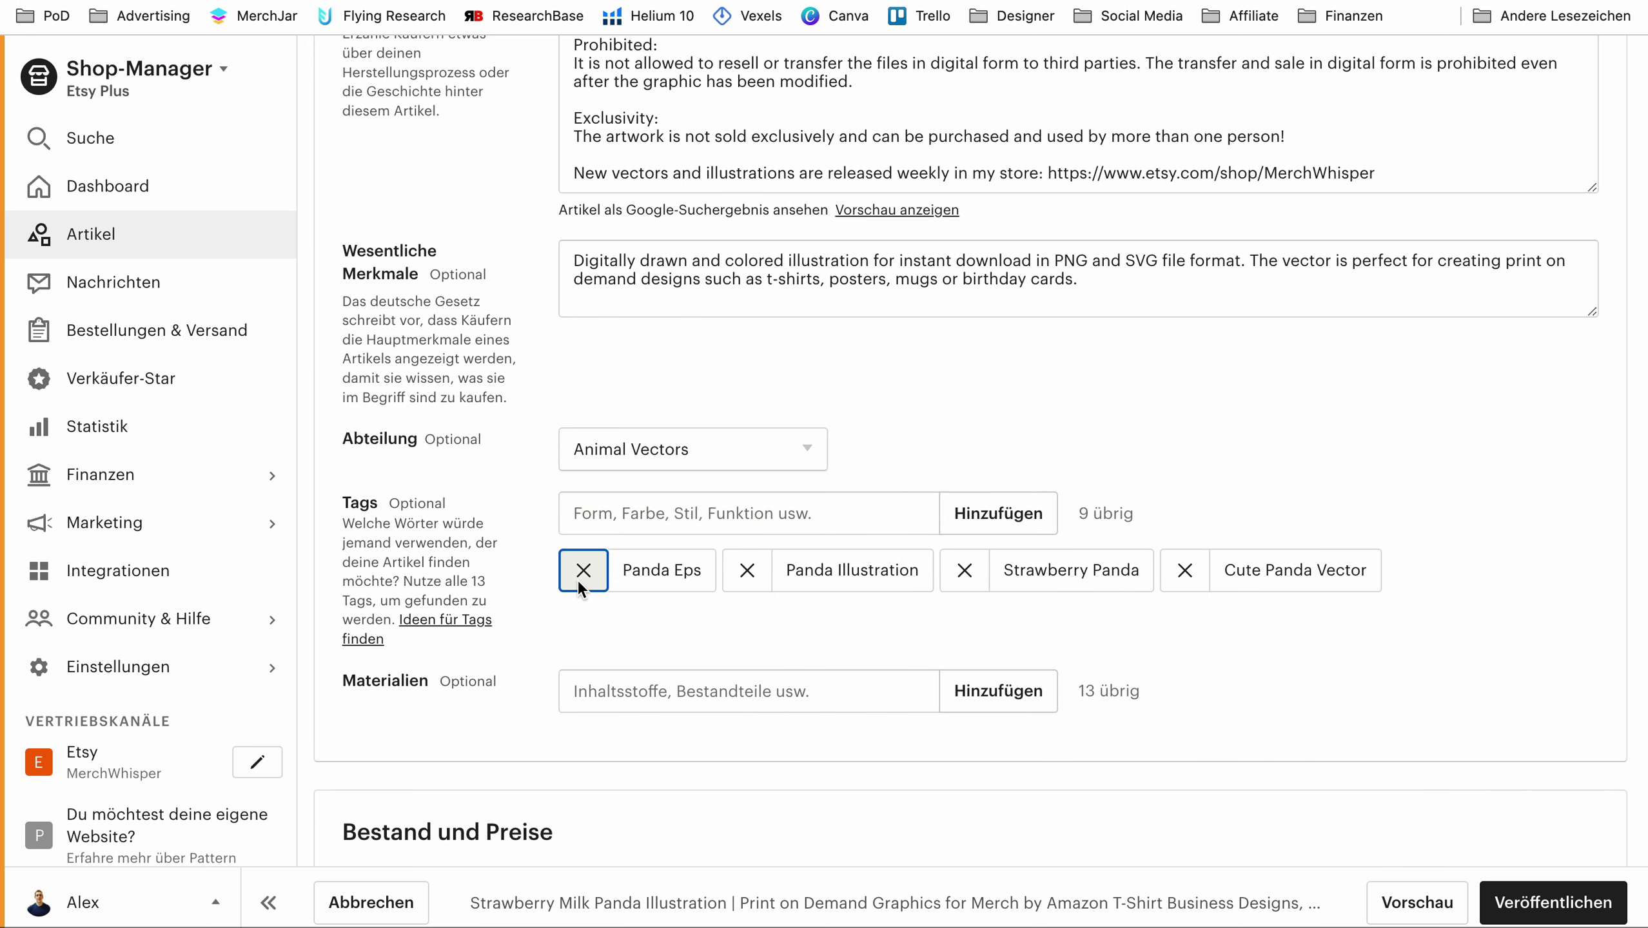
left_click(581, 584)
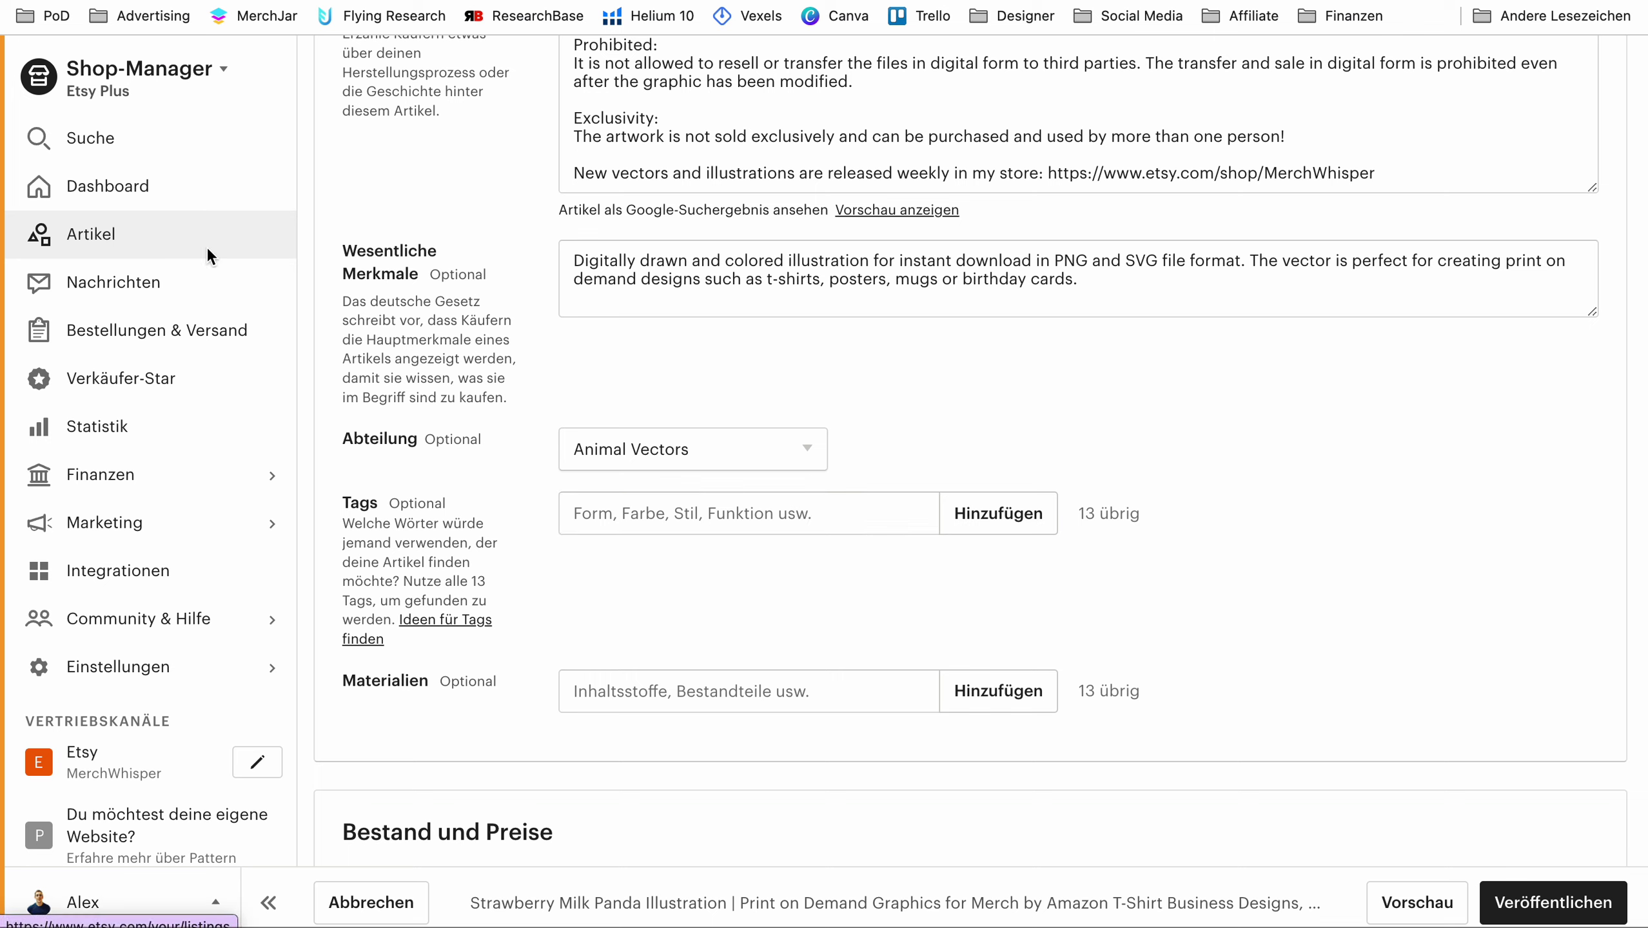
left_click(98, 232)
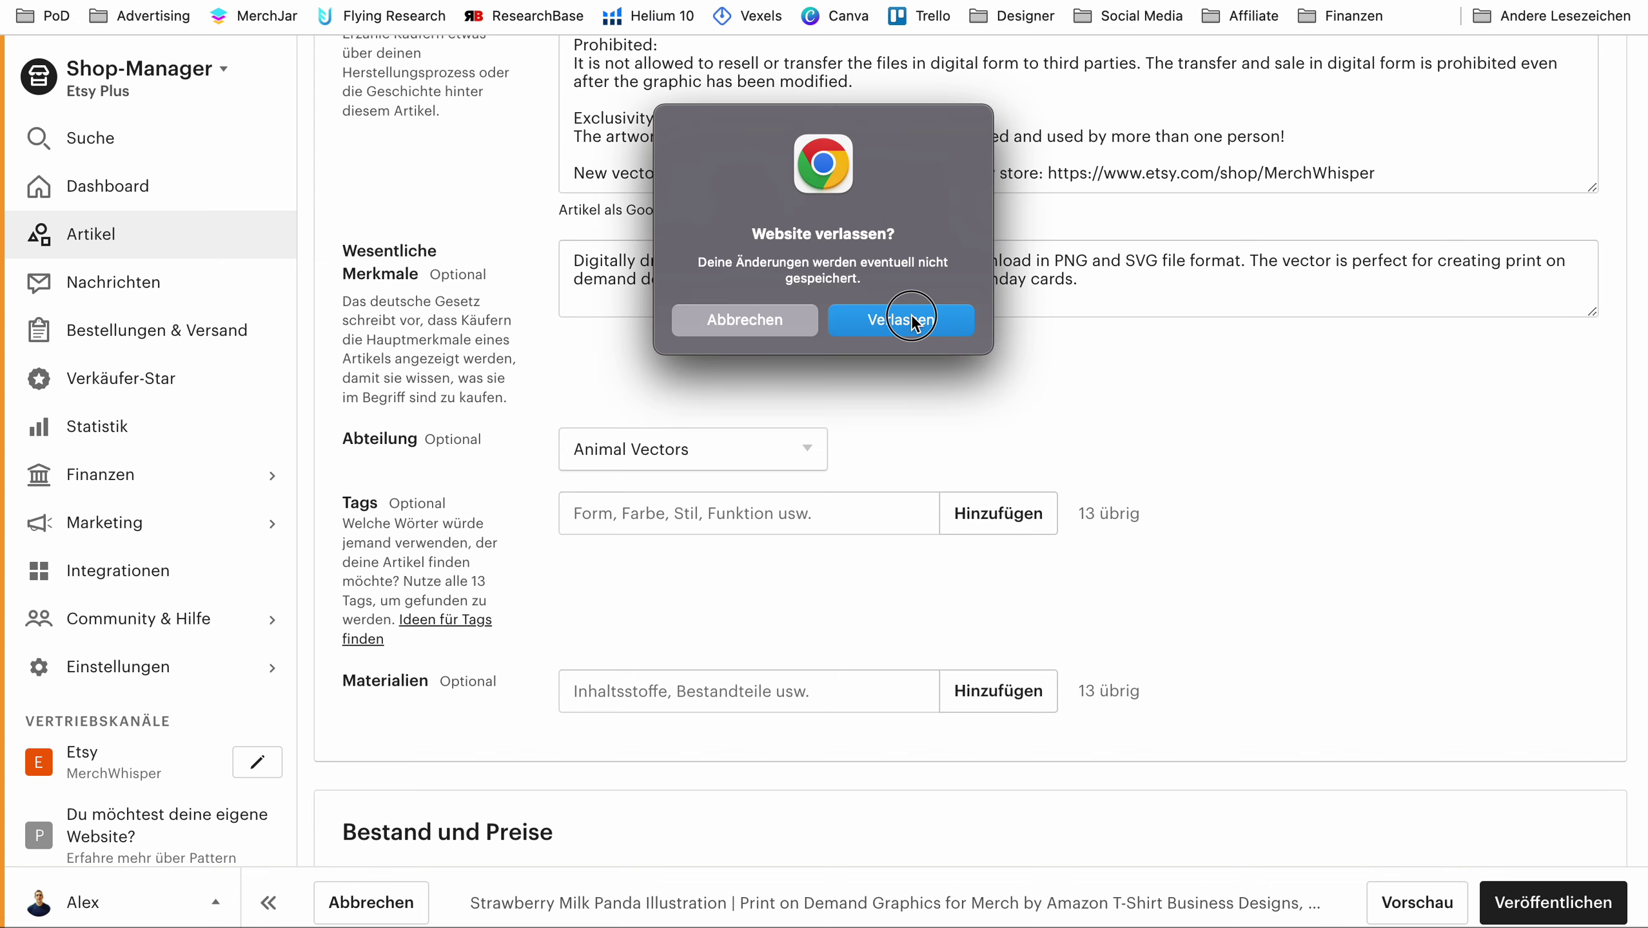
left_click(903, 316)
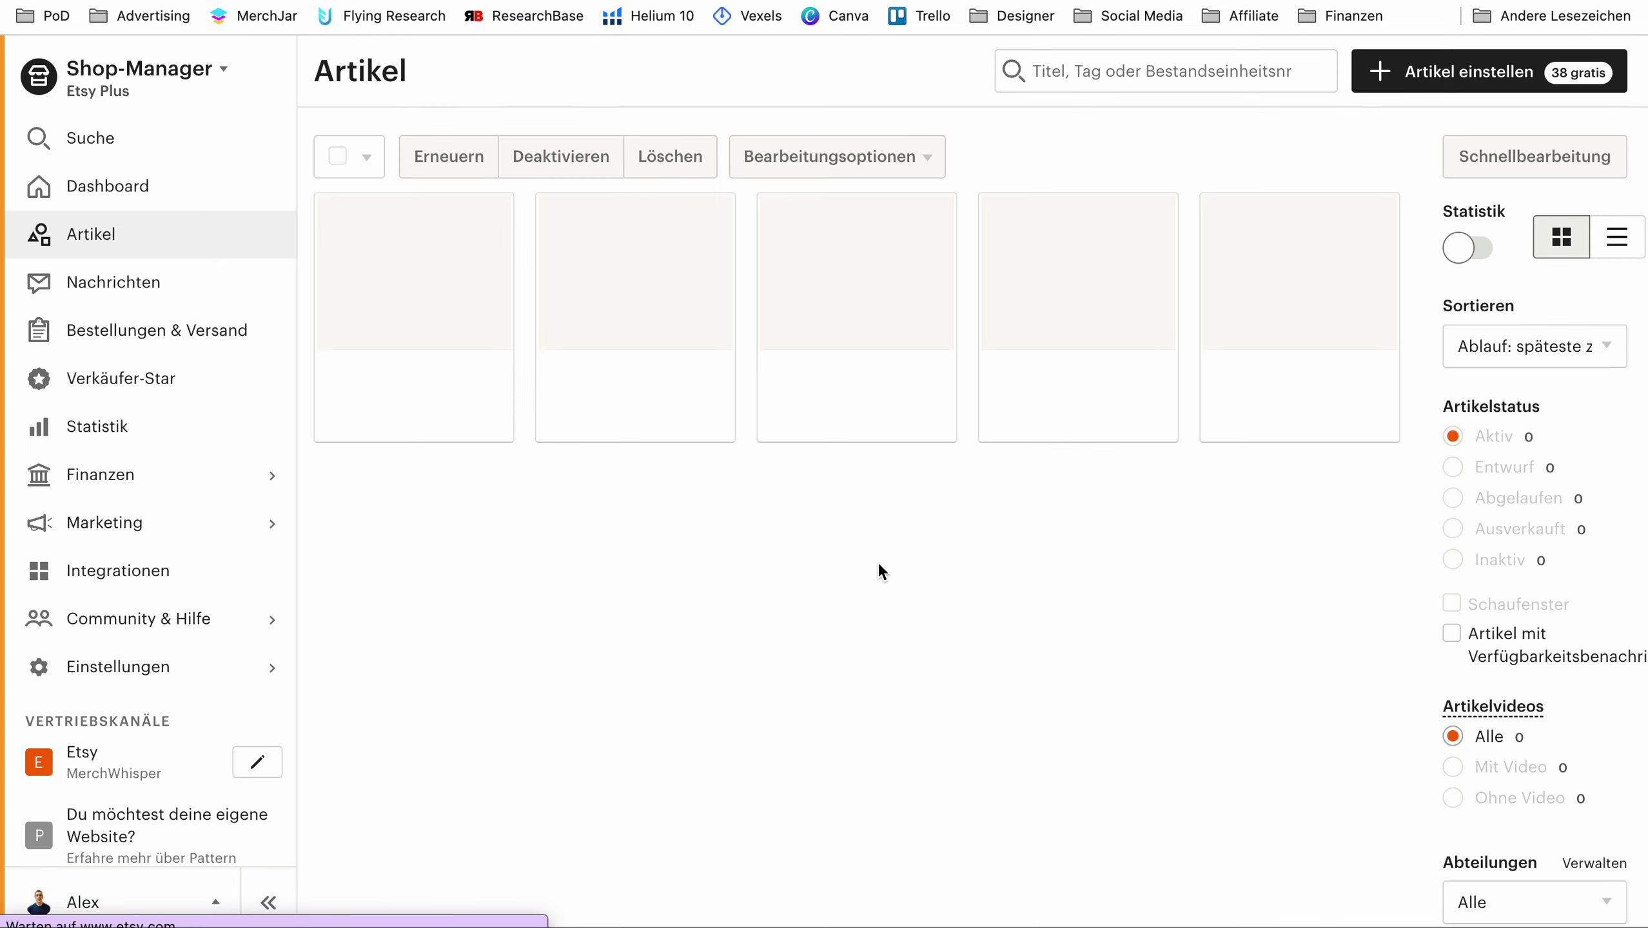
- Reopen the Strawberry Milk Panda listing and review its item details, description and tags
scroll(879, 570, "down", 15)
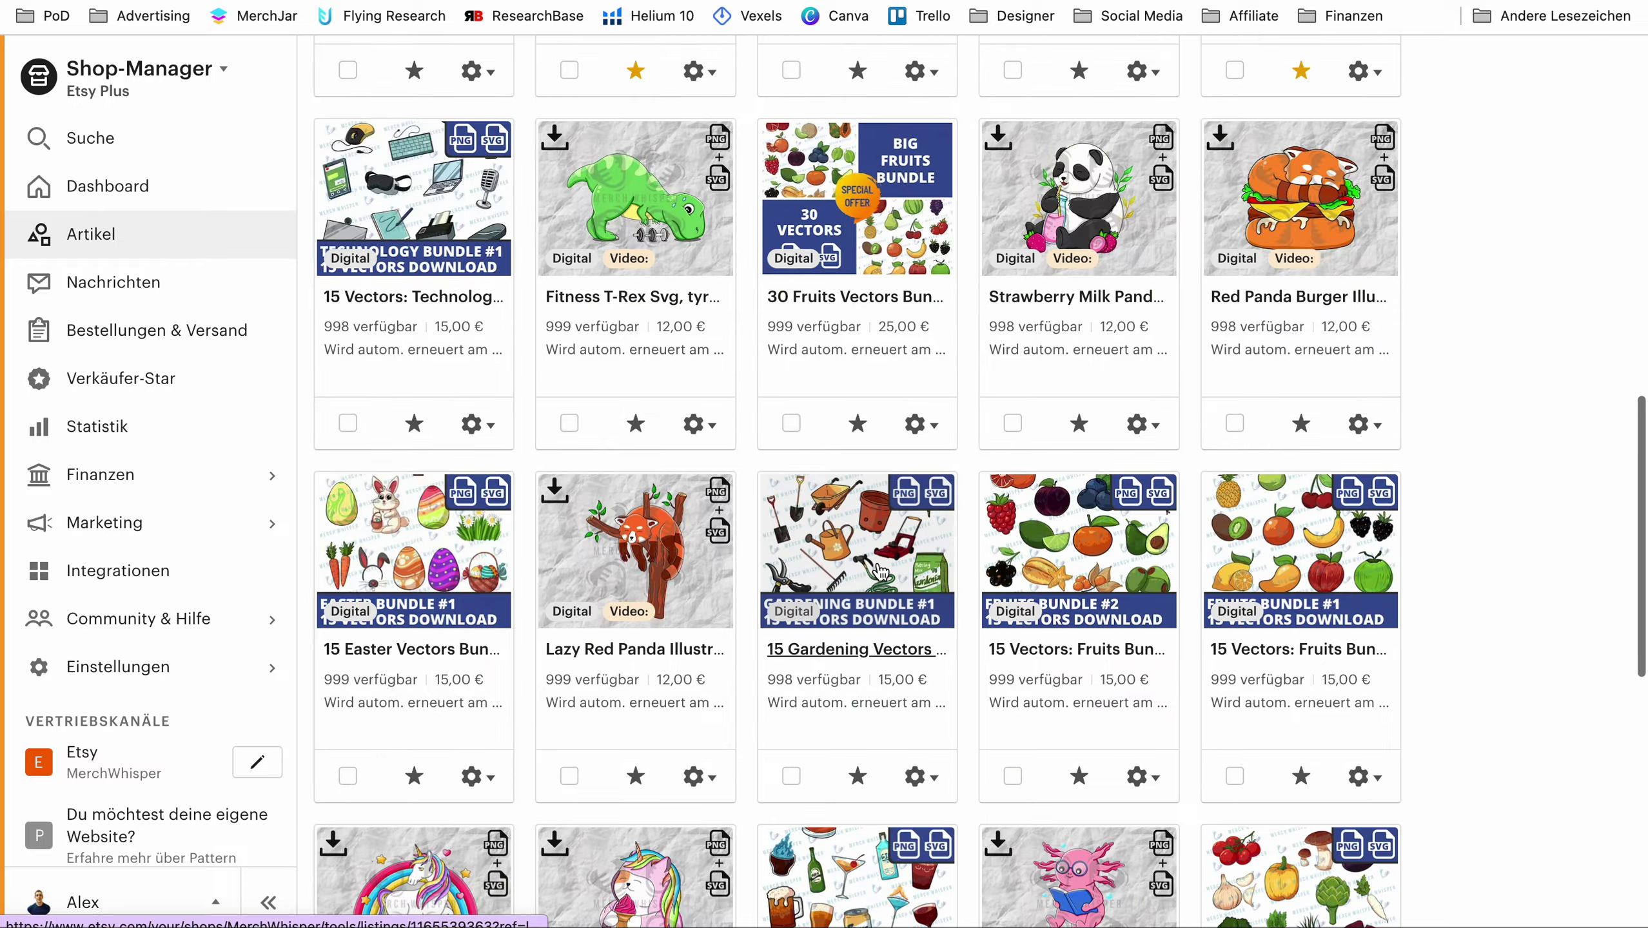
left_click(1081, 318)
scroll(818, 659, "down", 10)
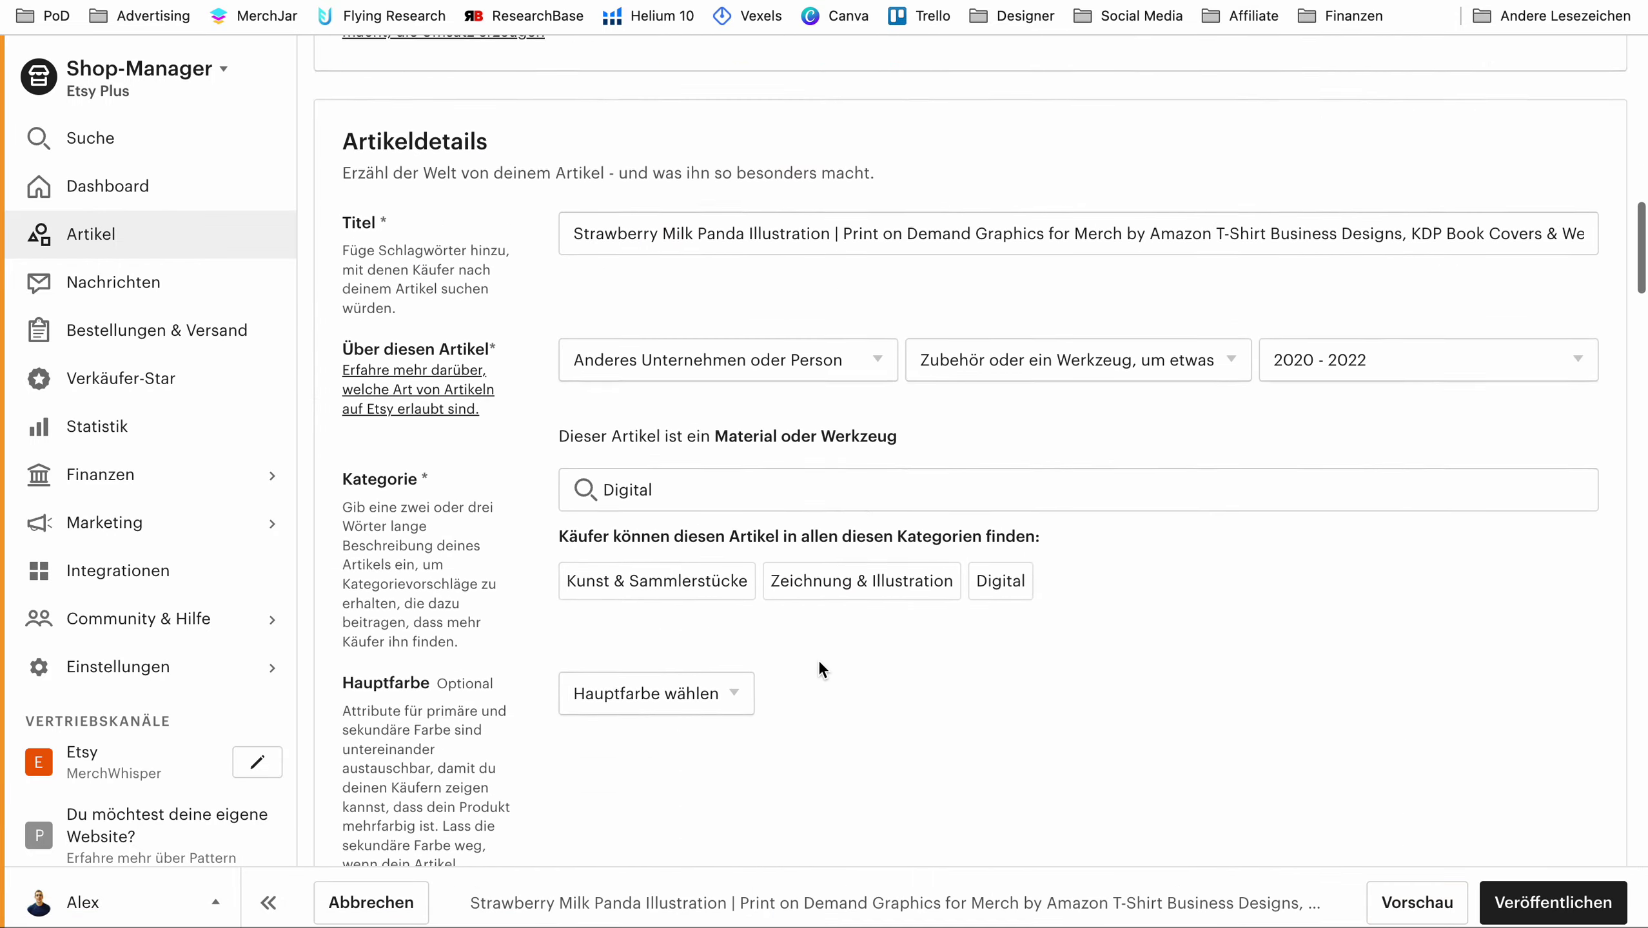
scroll(817, 659, "down", 20)
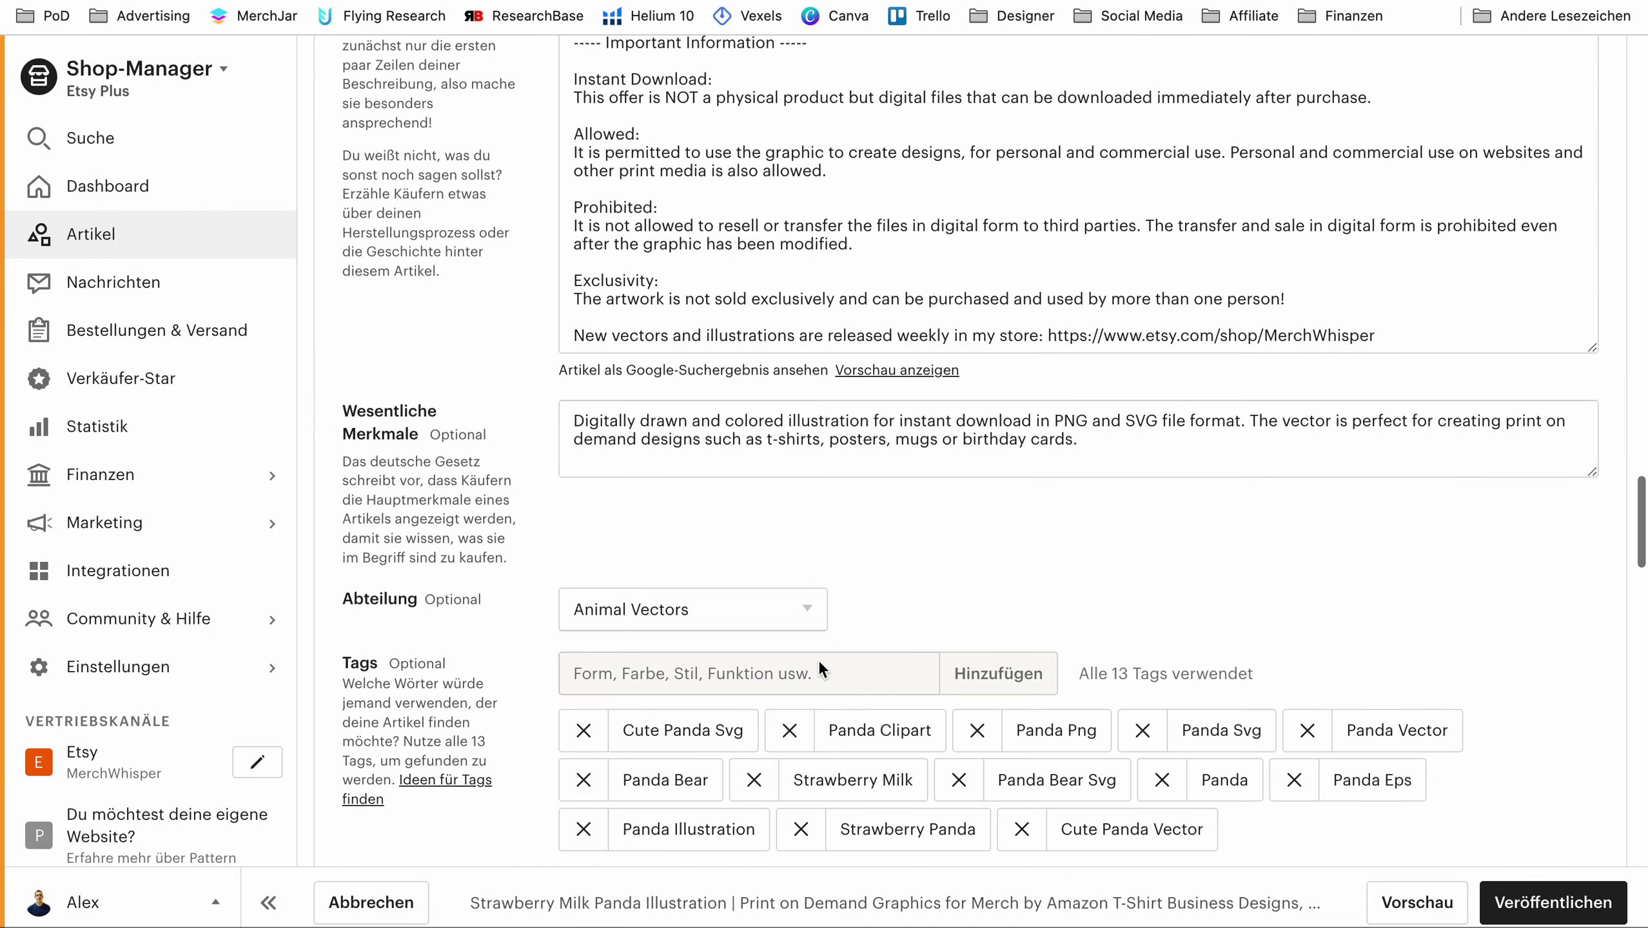
scroll(818, 659, "down", 5)
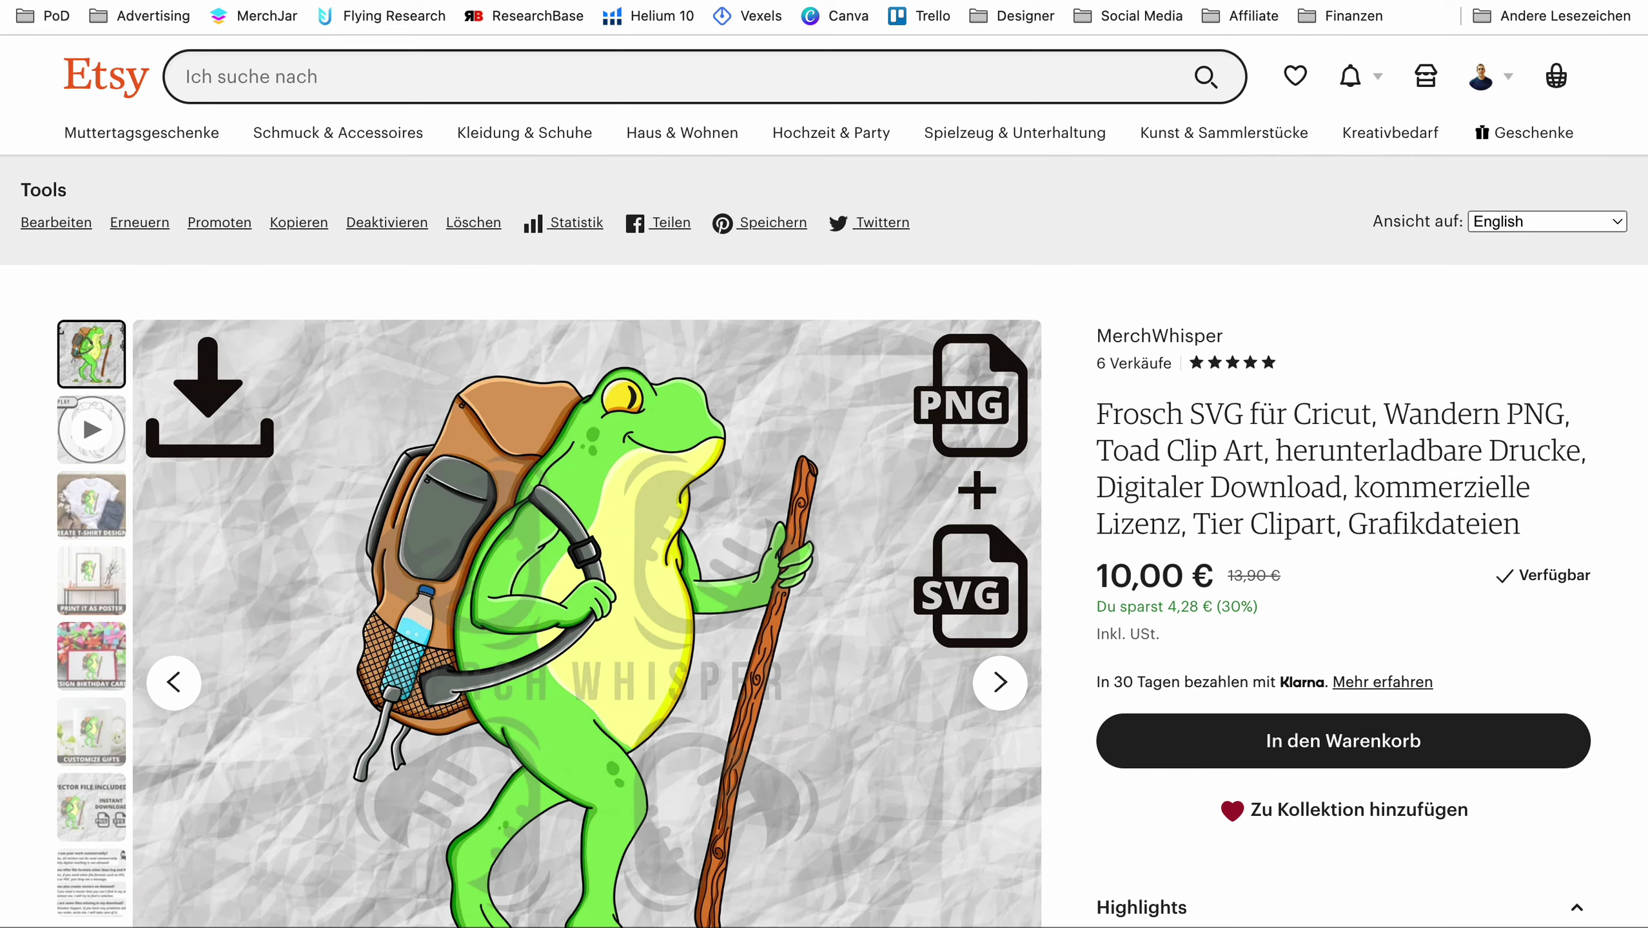
- Search the marketplace for "panda svg"
left_click(455, 62)
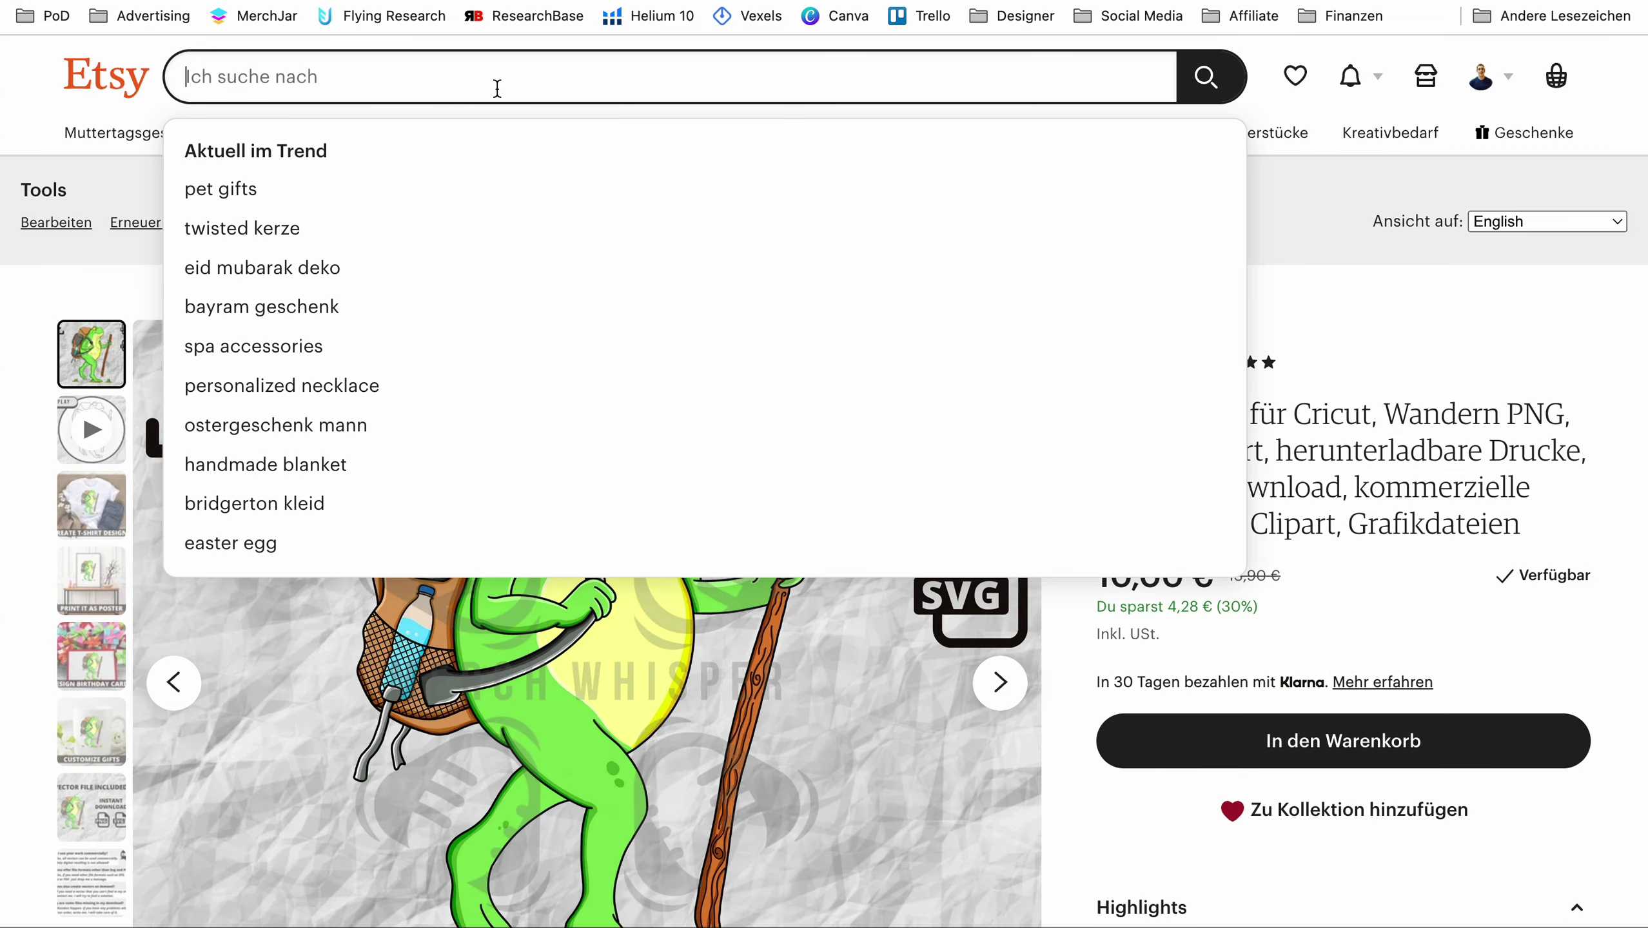
type("pand a")
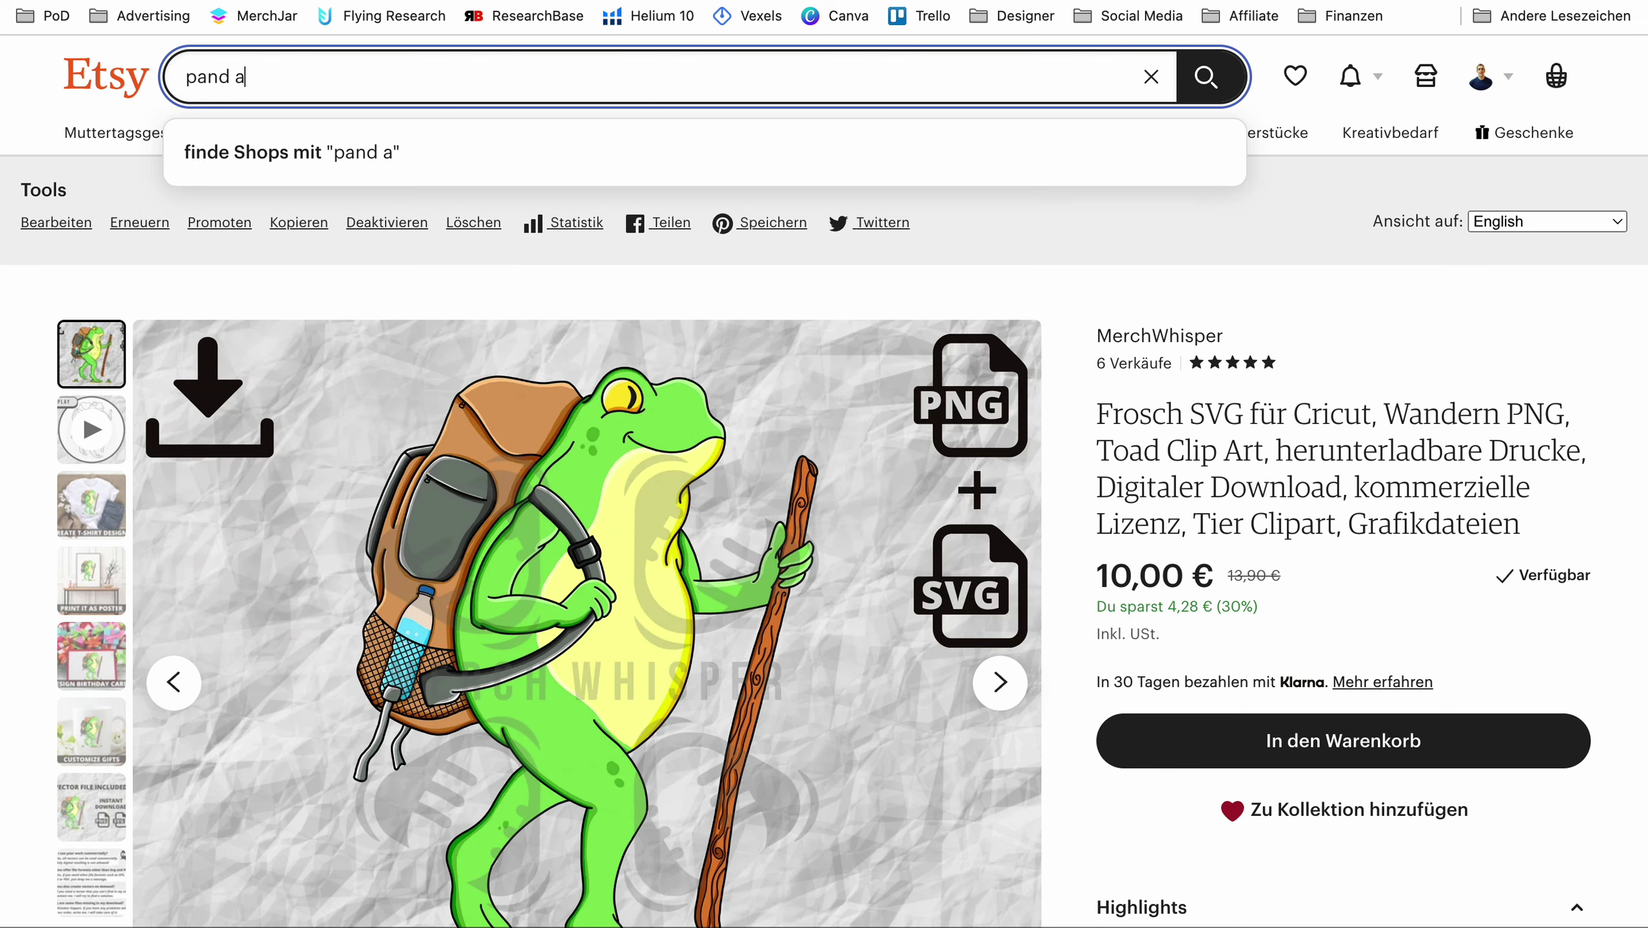
key("BackSpace")
type("a svg")
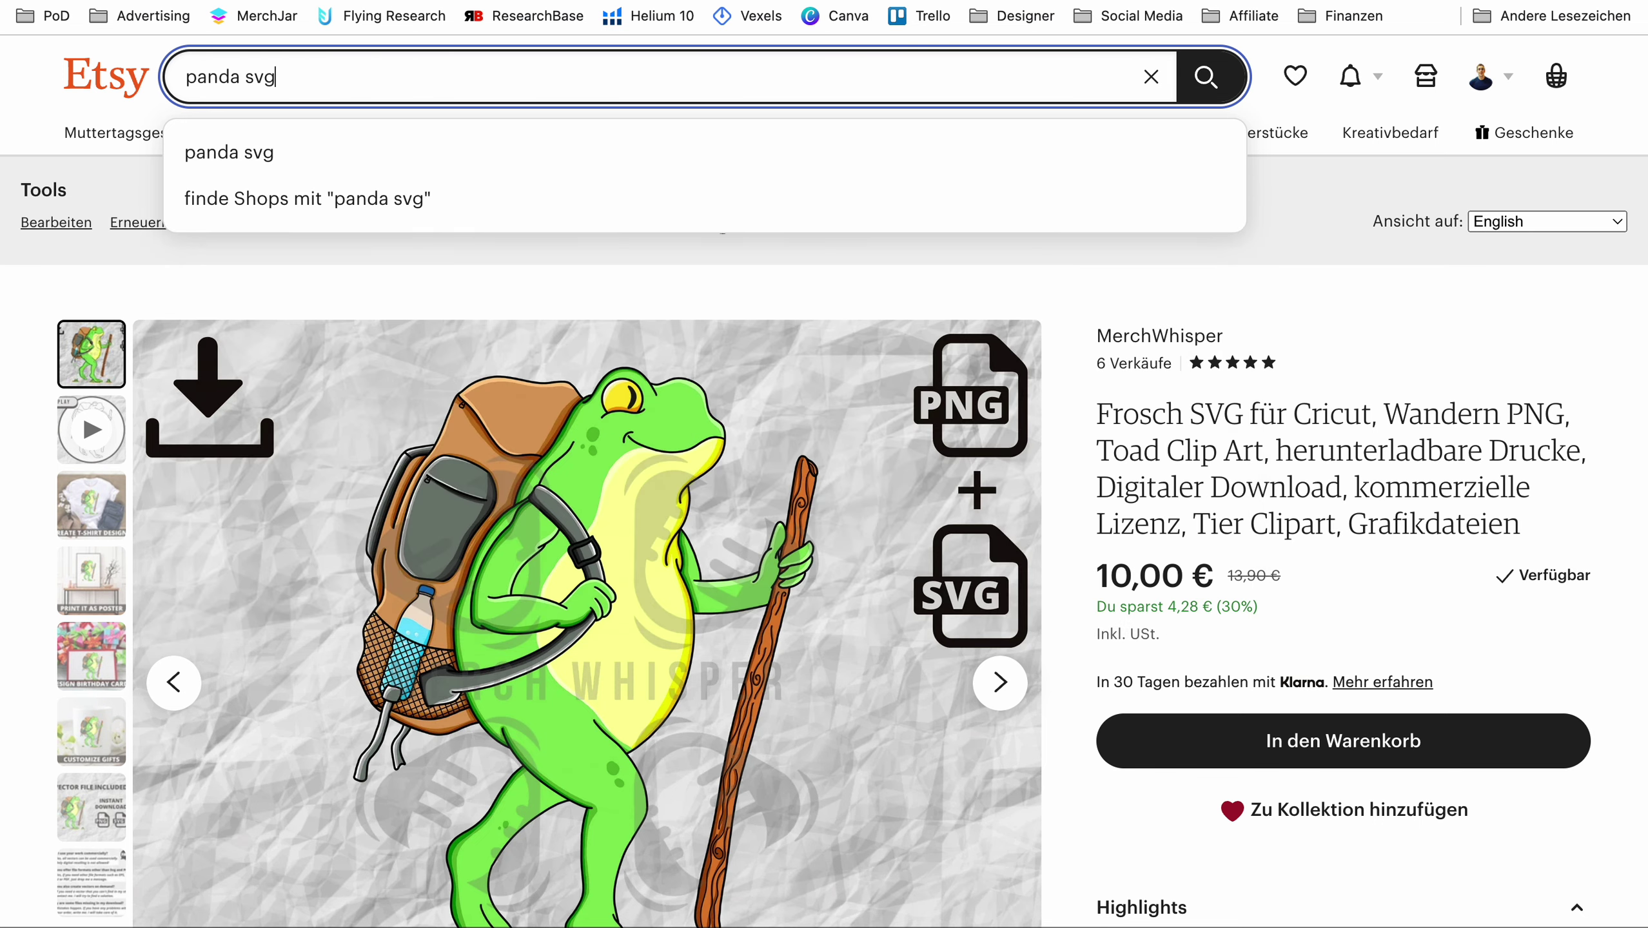
key("Return")
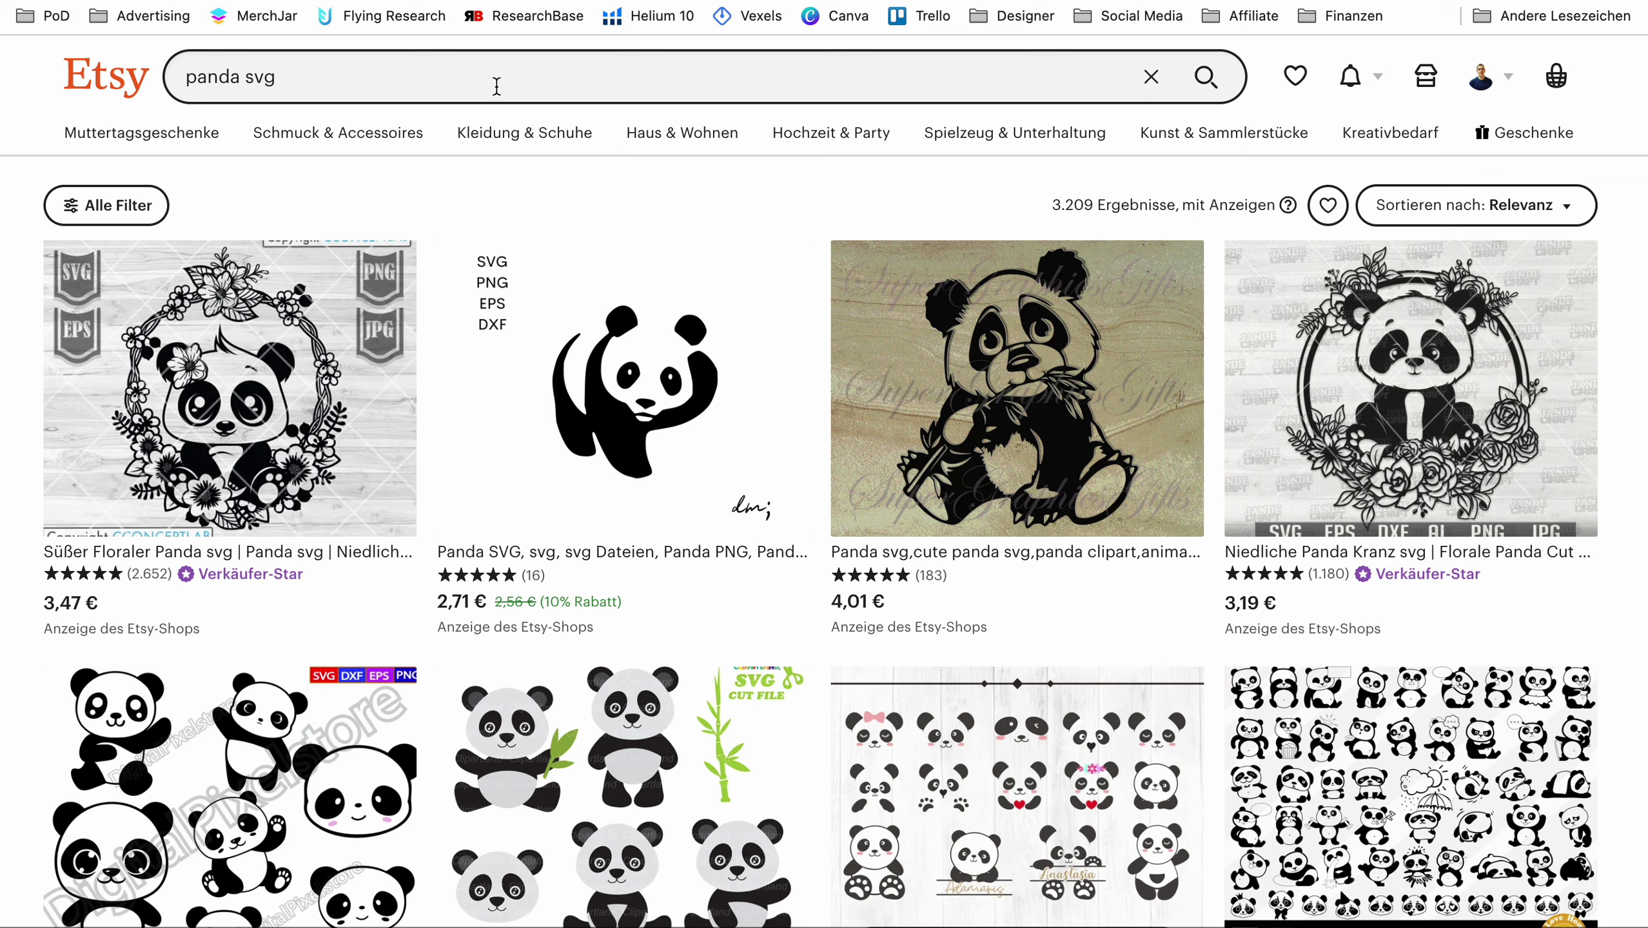
- Search the marketplace for "panda funny ART" and look at the individual keywords of the query
left_click(248, 78)
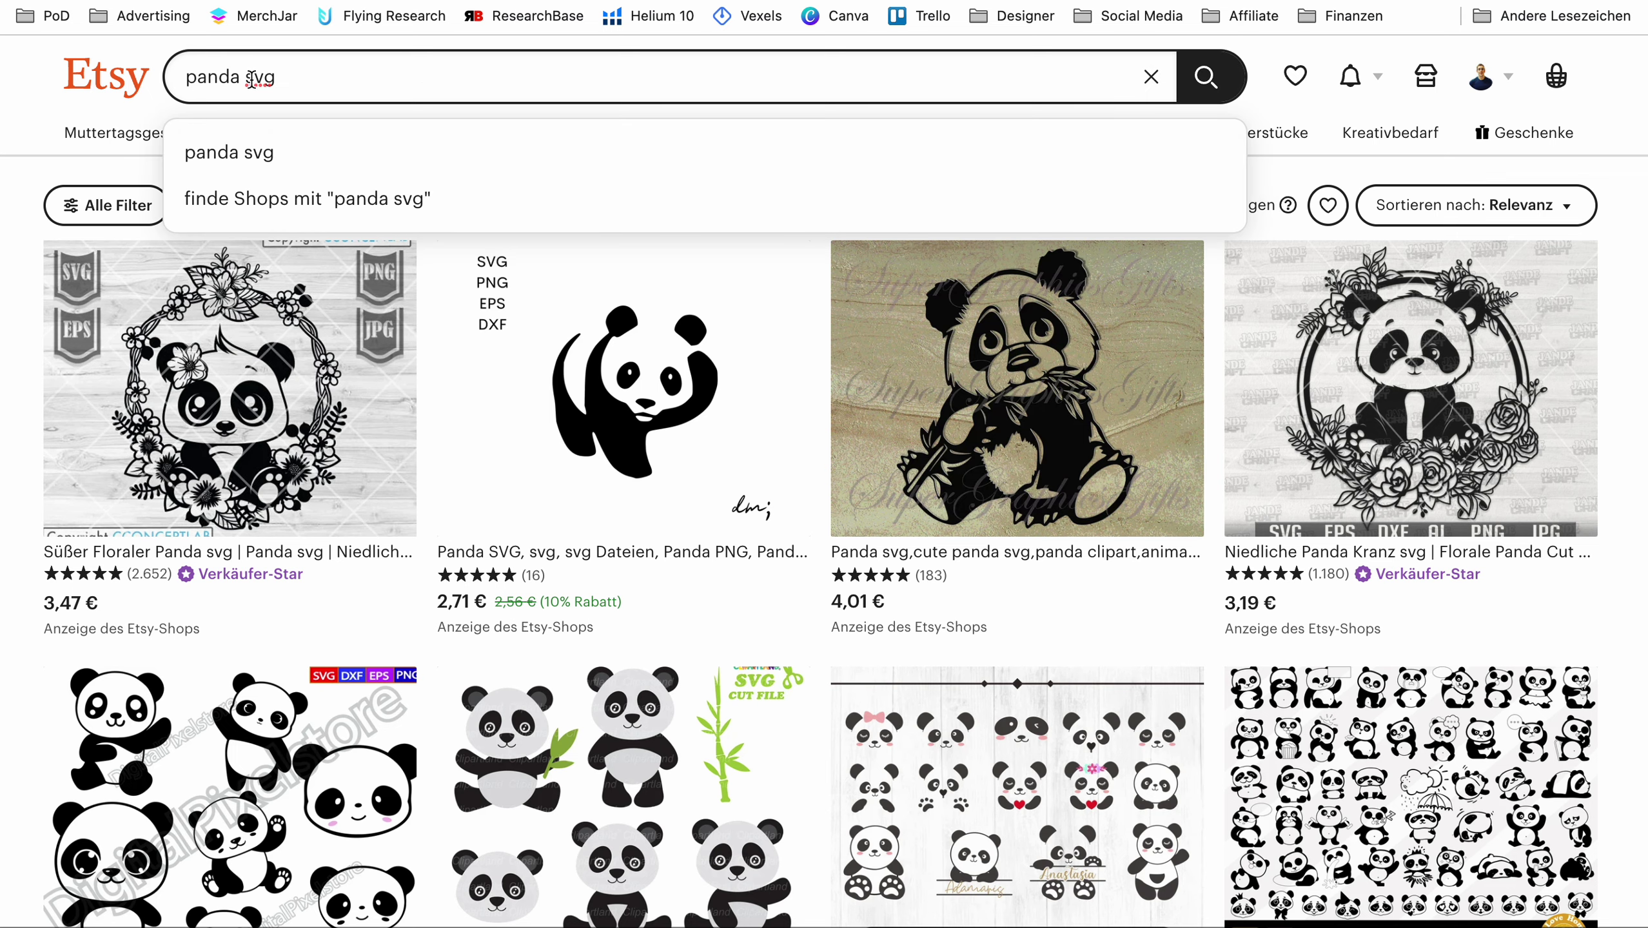
double_click(257, 79)
type("funny")
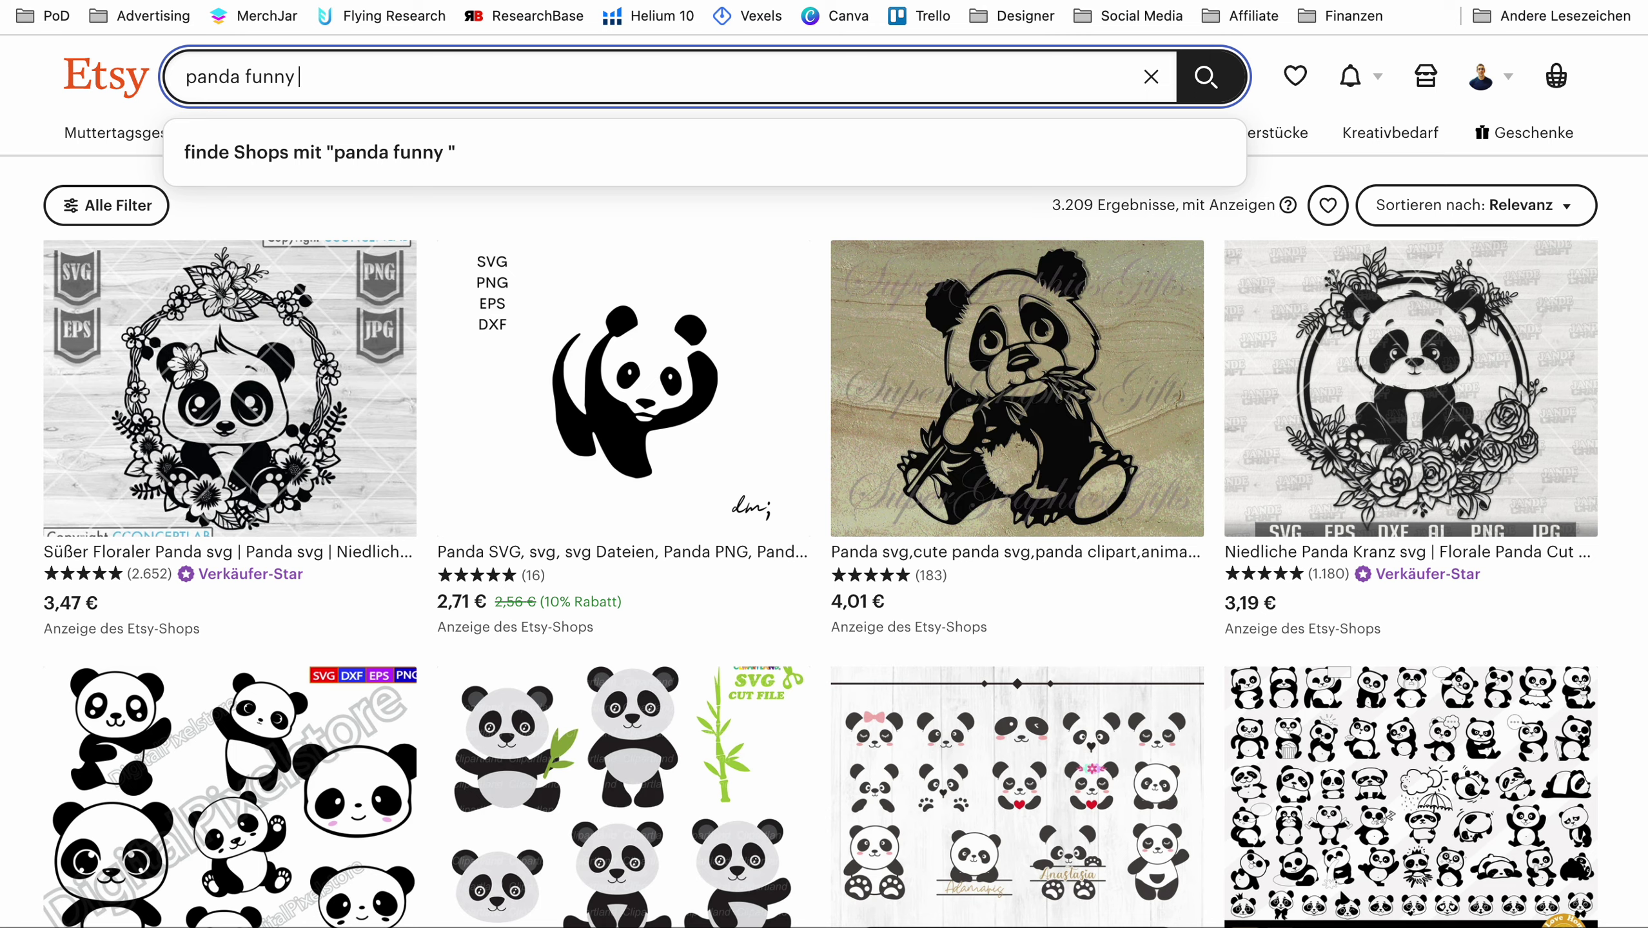
type("ART")
key("Return")
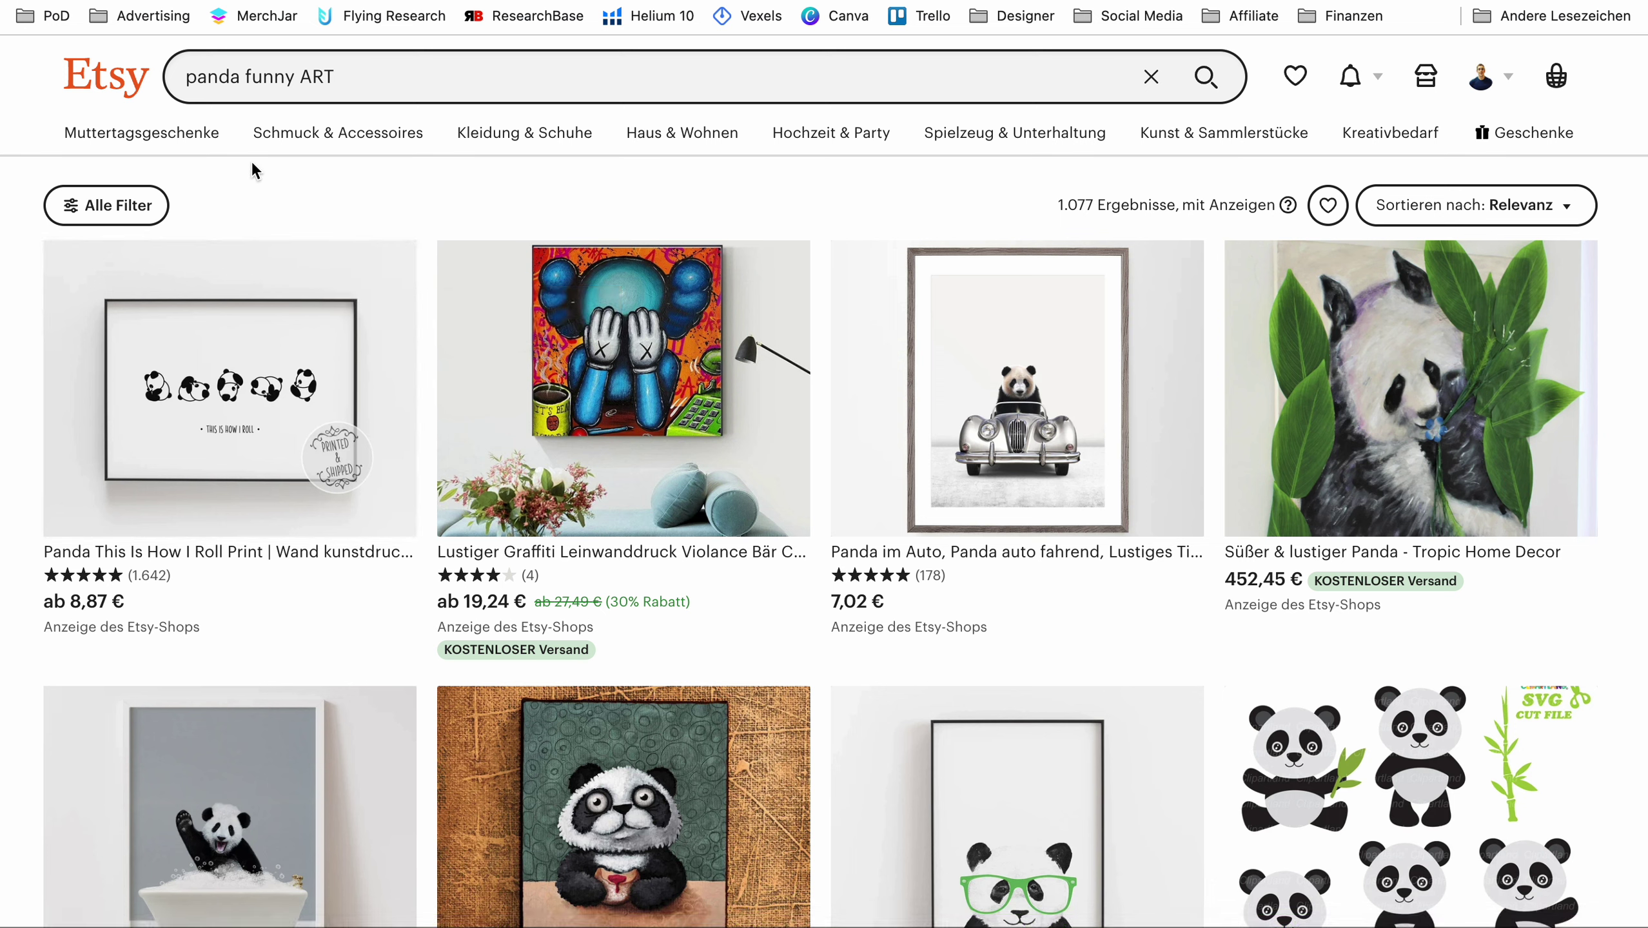
double_click(210, 75)
double_click(262, 78)
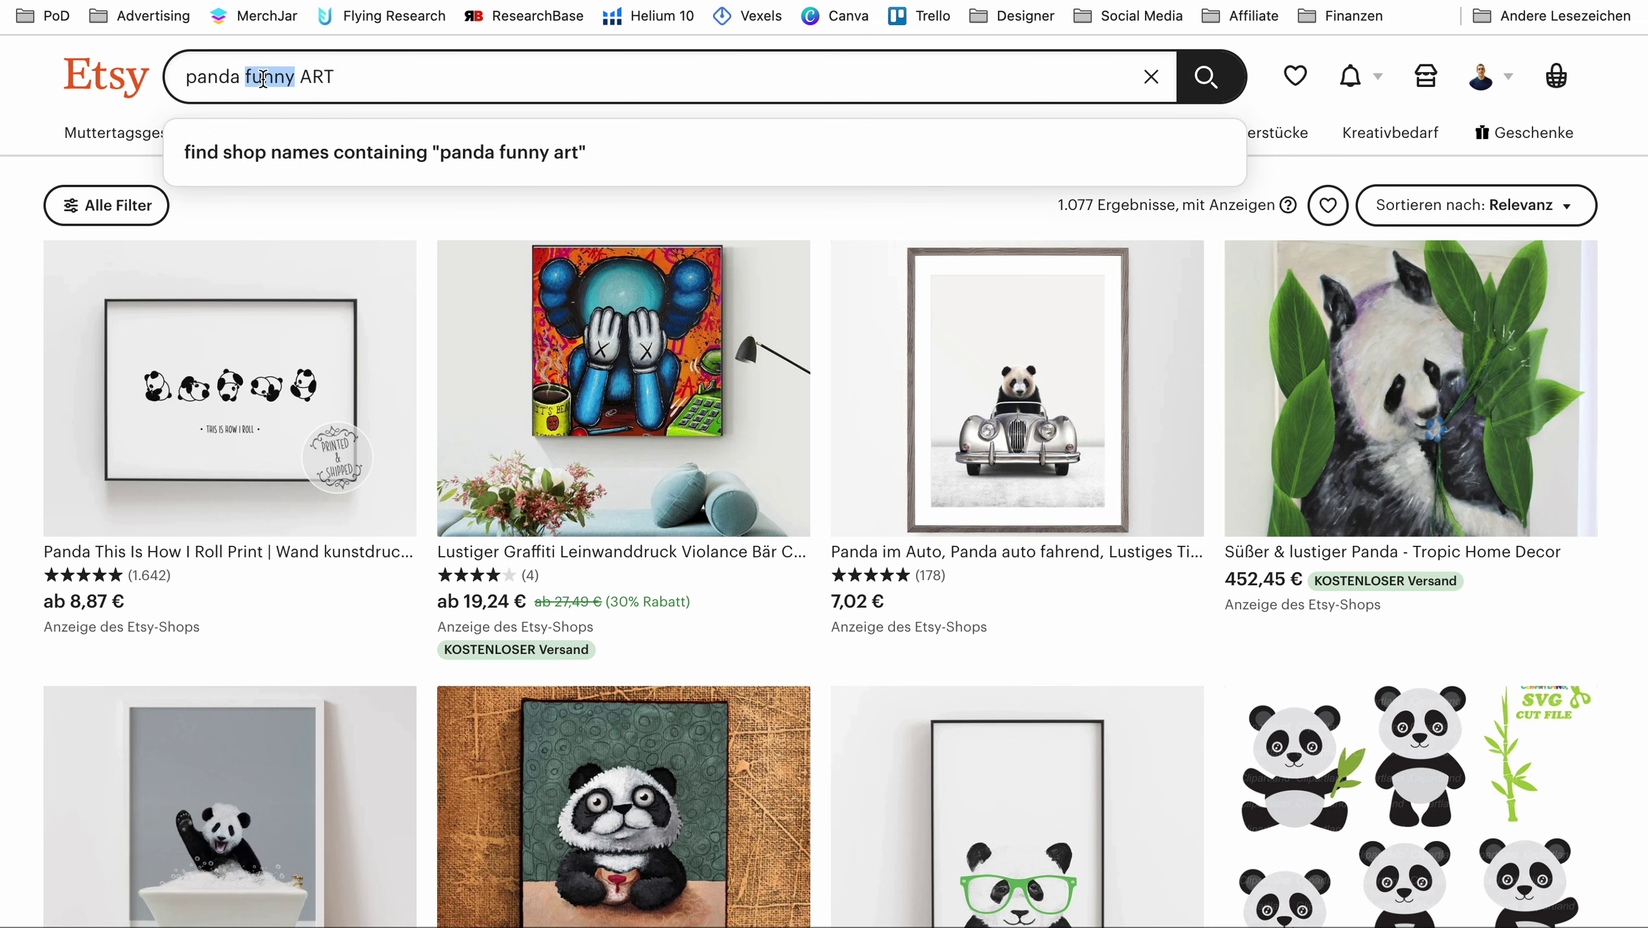
left_click(218, 77)
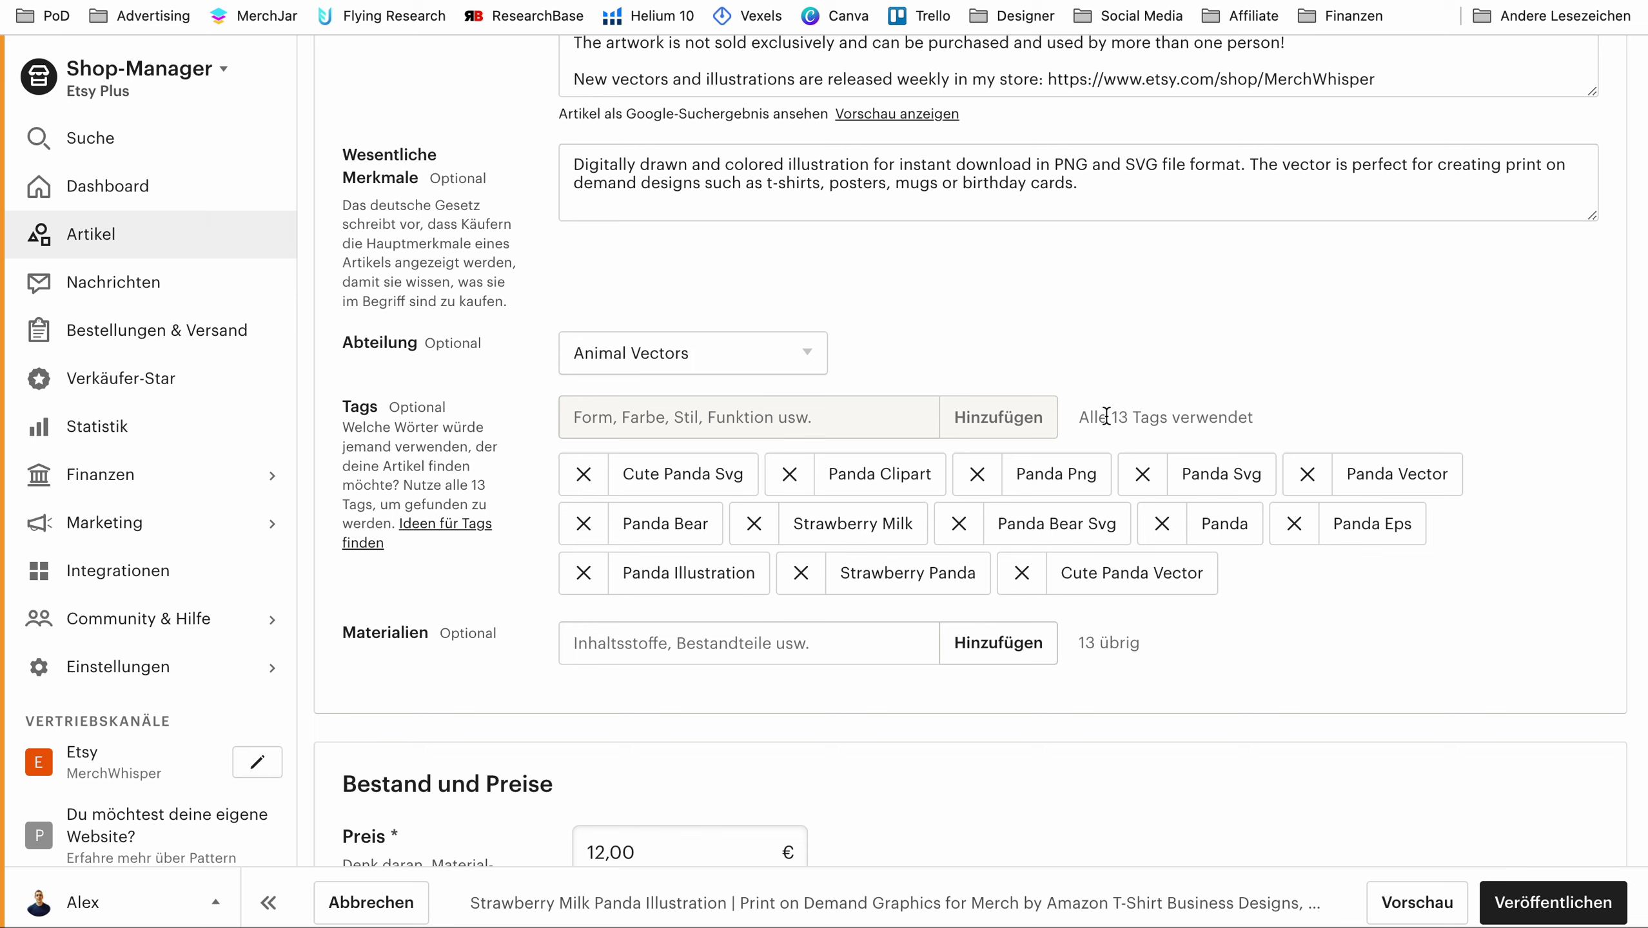
- Check how many tags the Strawberry Milk Panda listing uses, and return to the listings overview
left_click_drag(1105, 417, 1284, 421)
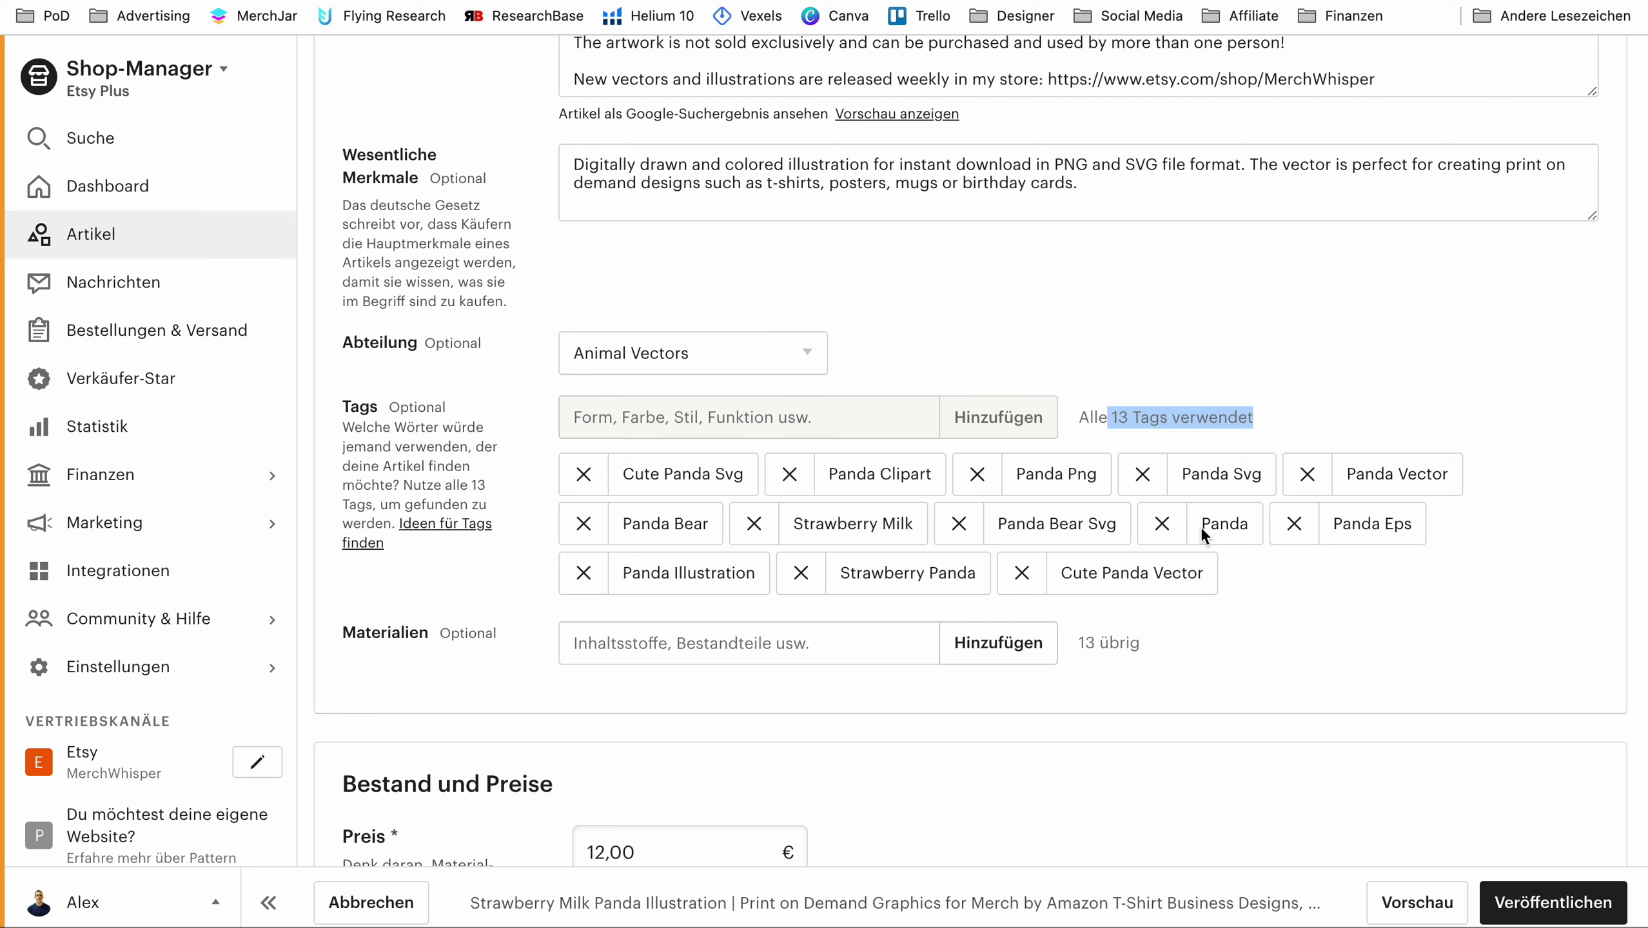
left_click(820, 430)
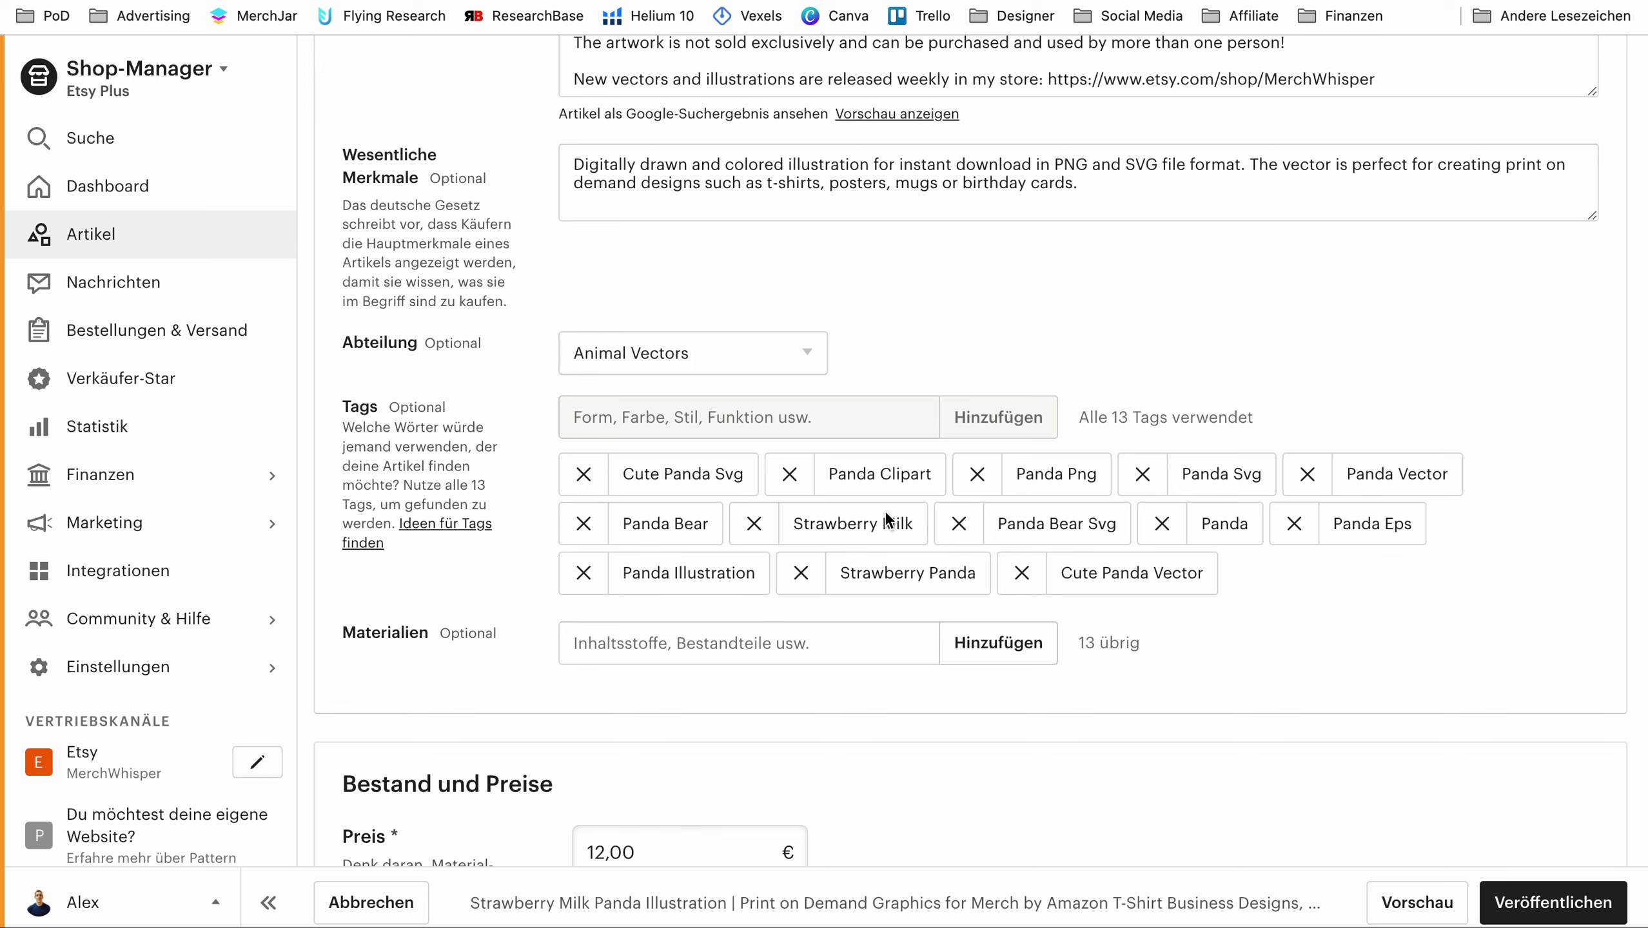
left_click(80, 243)
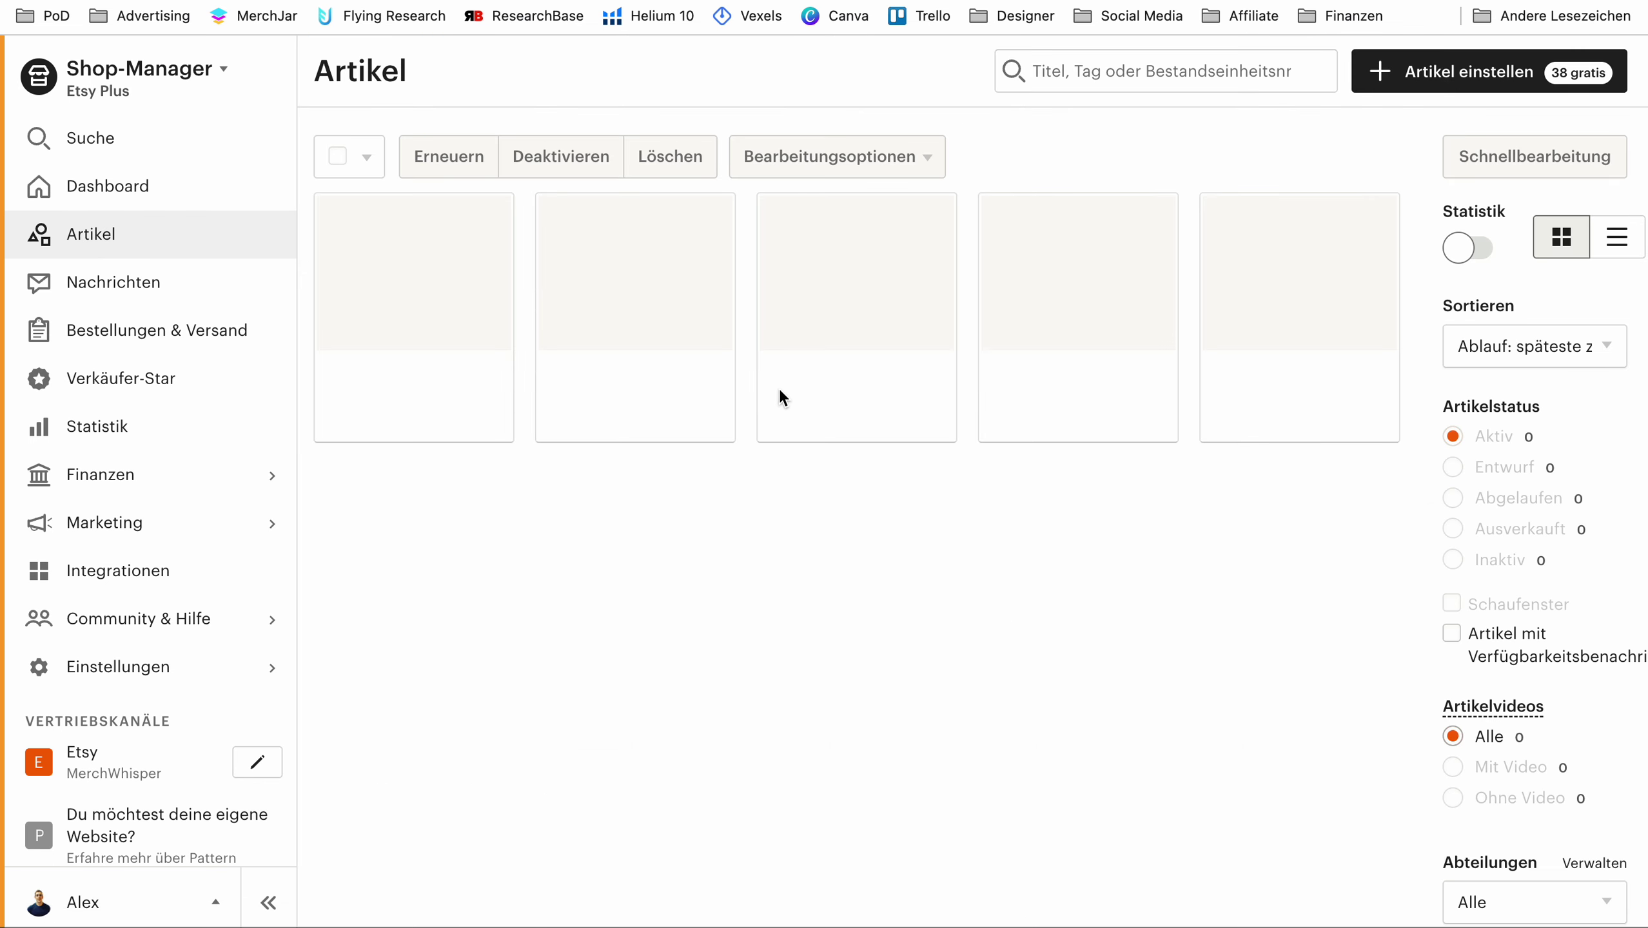
- Open the hiking frog SVG listing and review its tags, key features and description
left_click(646, 380)
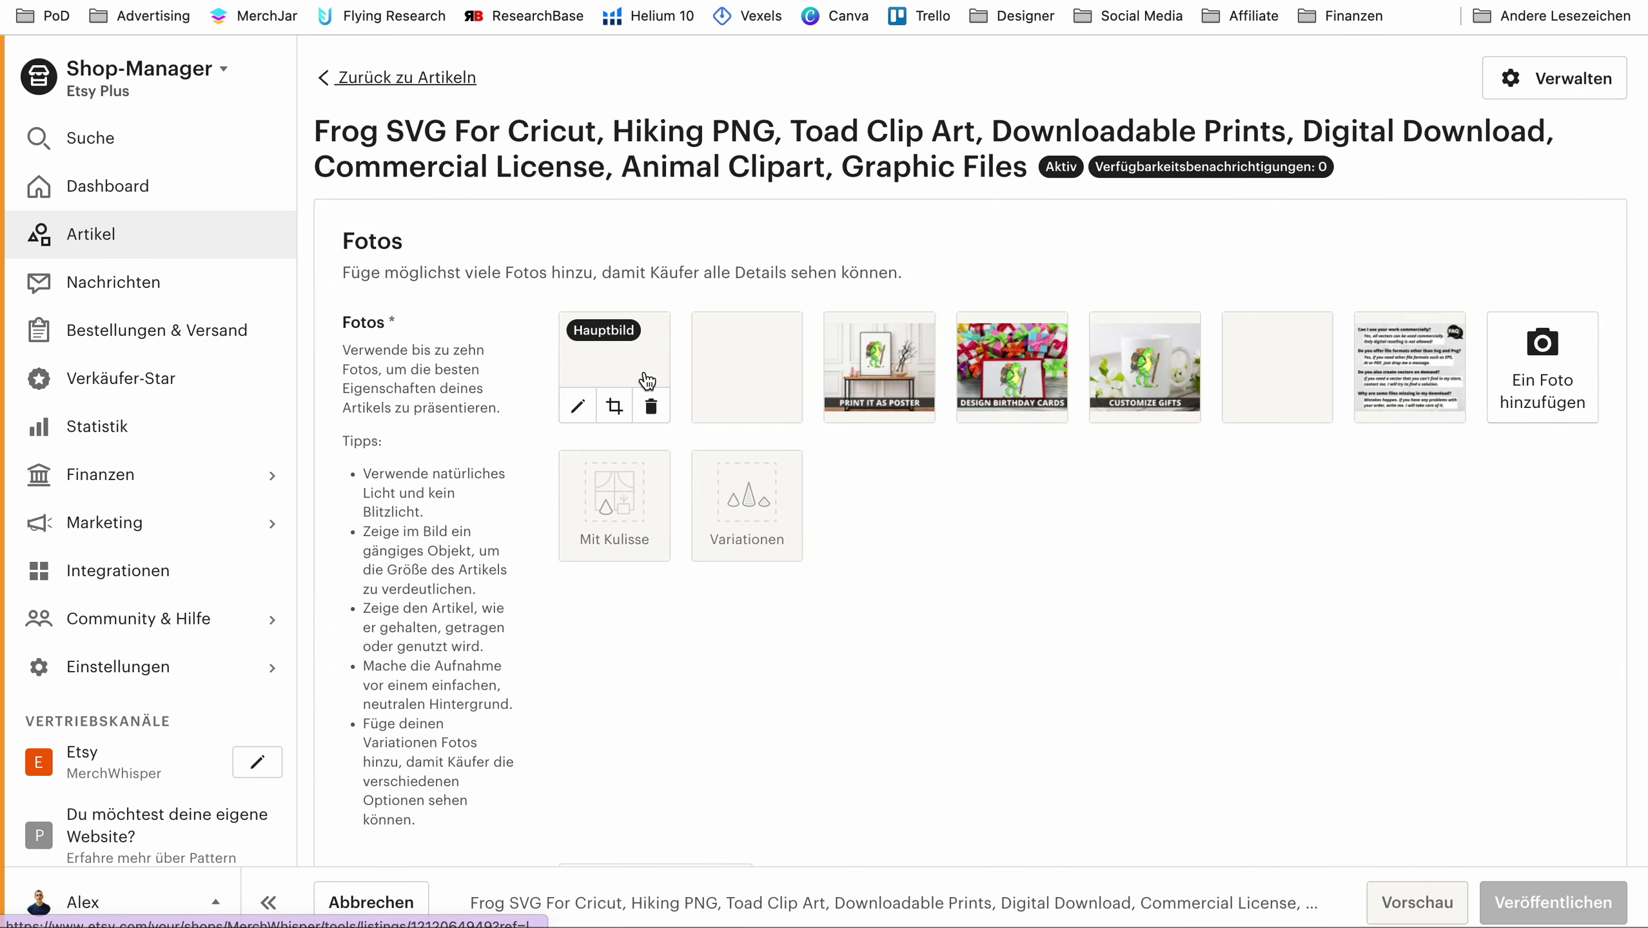
scroll(858, 637, "down", 10)
scroll(858, 638, "down", 20)
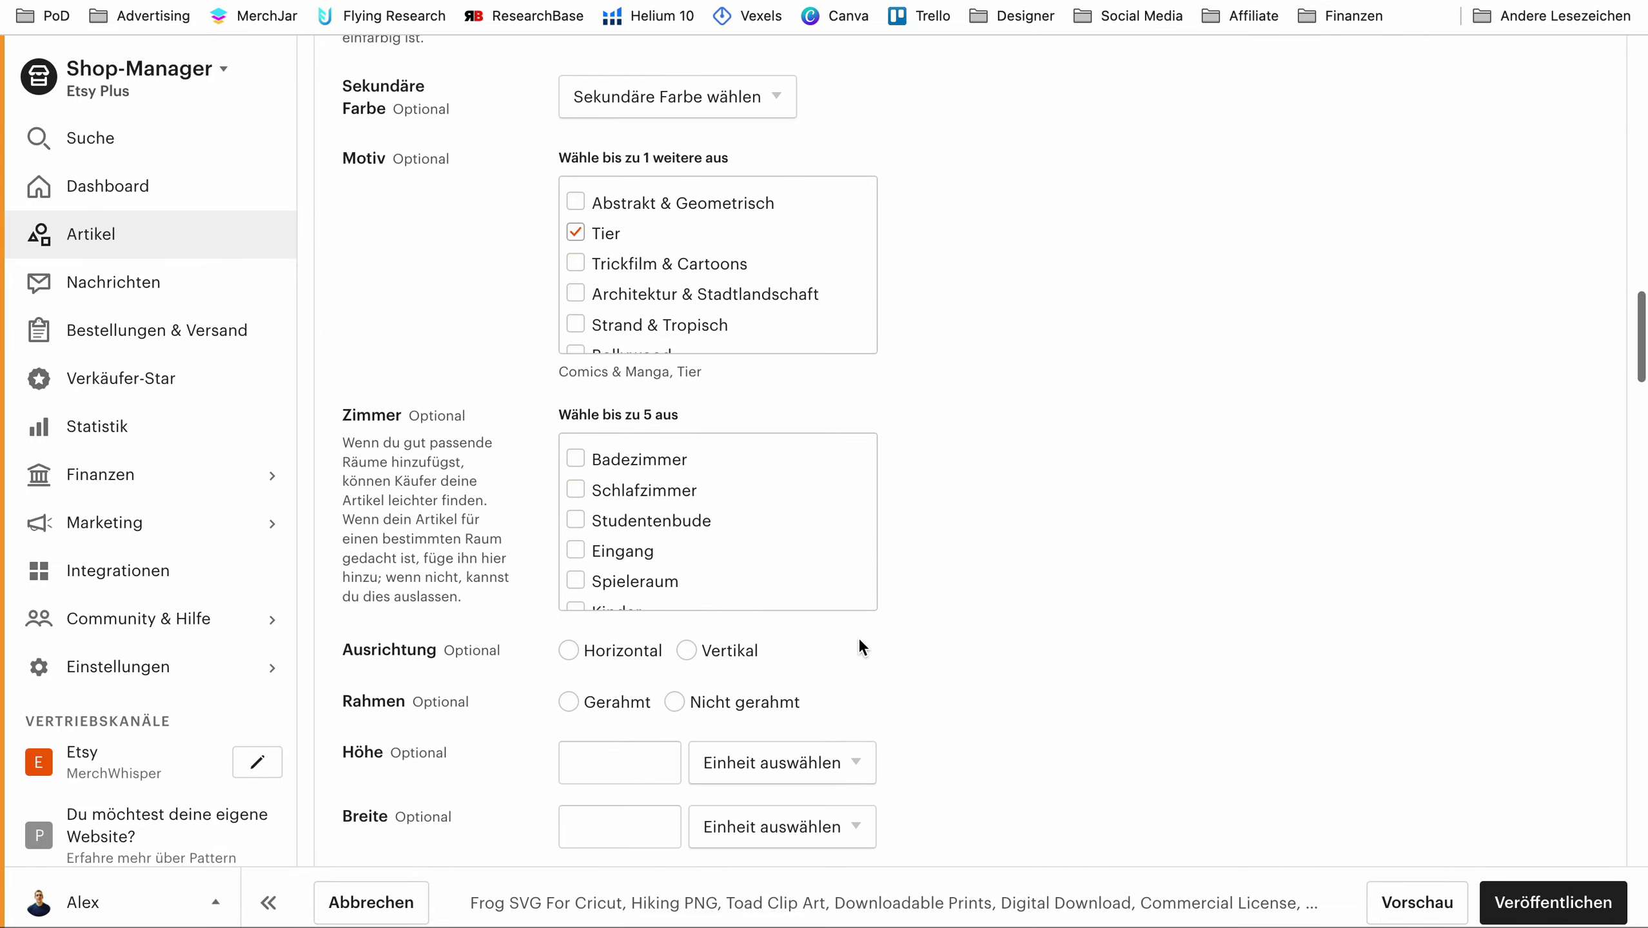
scroll(857, 639, "up", 1)
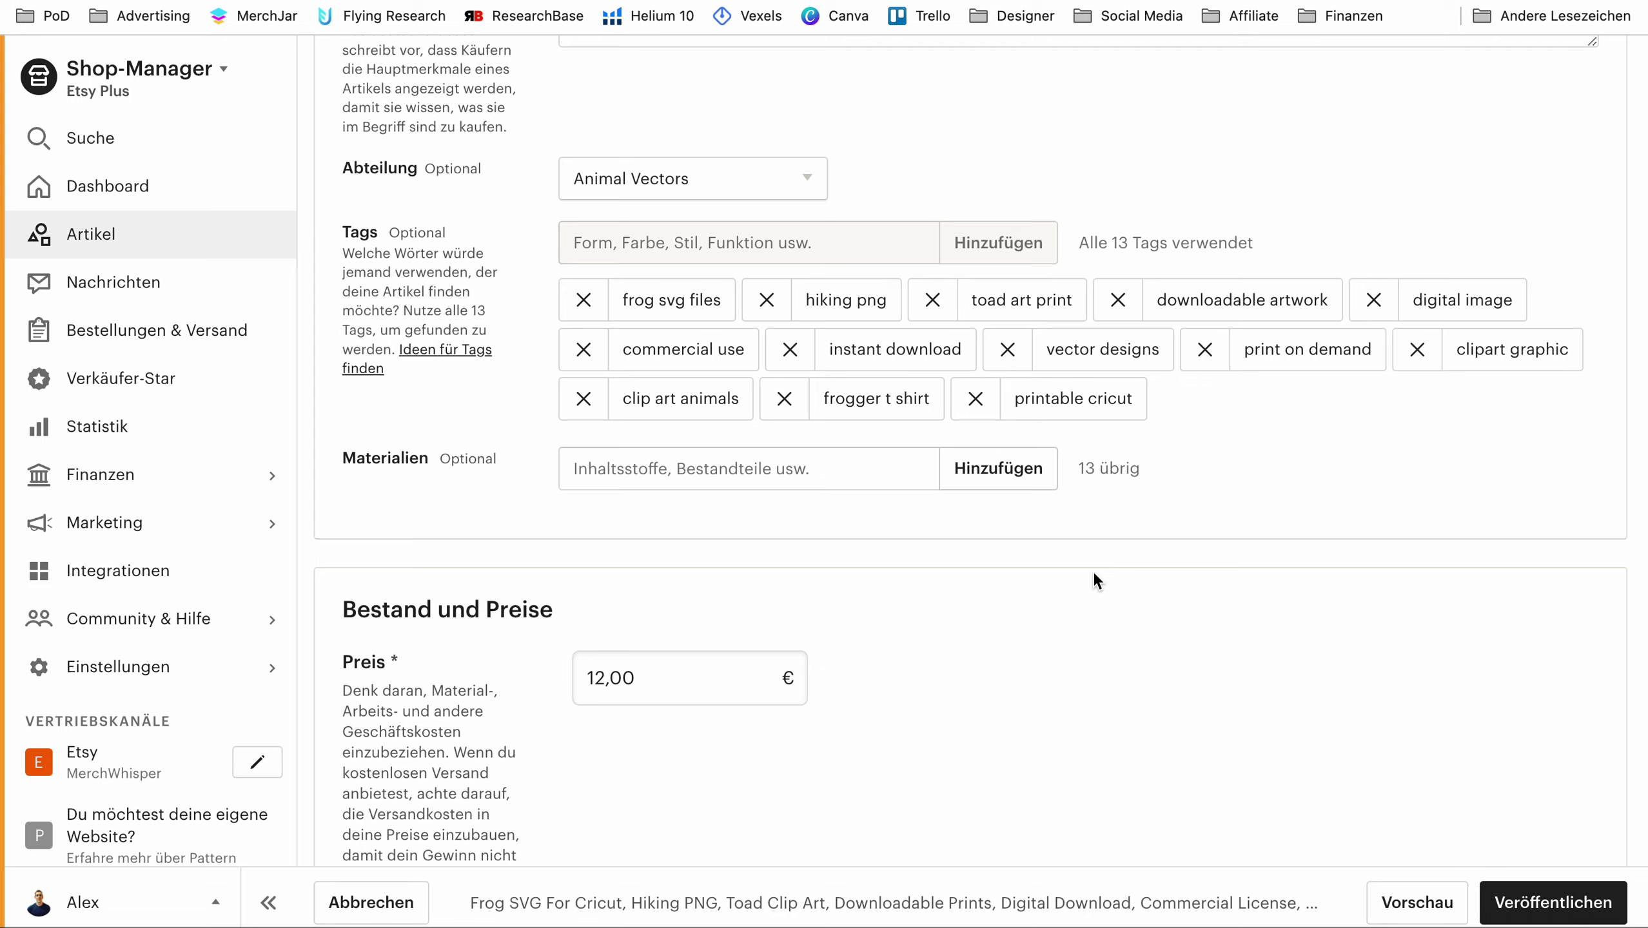
scroll(1094, 574, "up", 6)
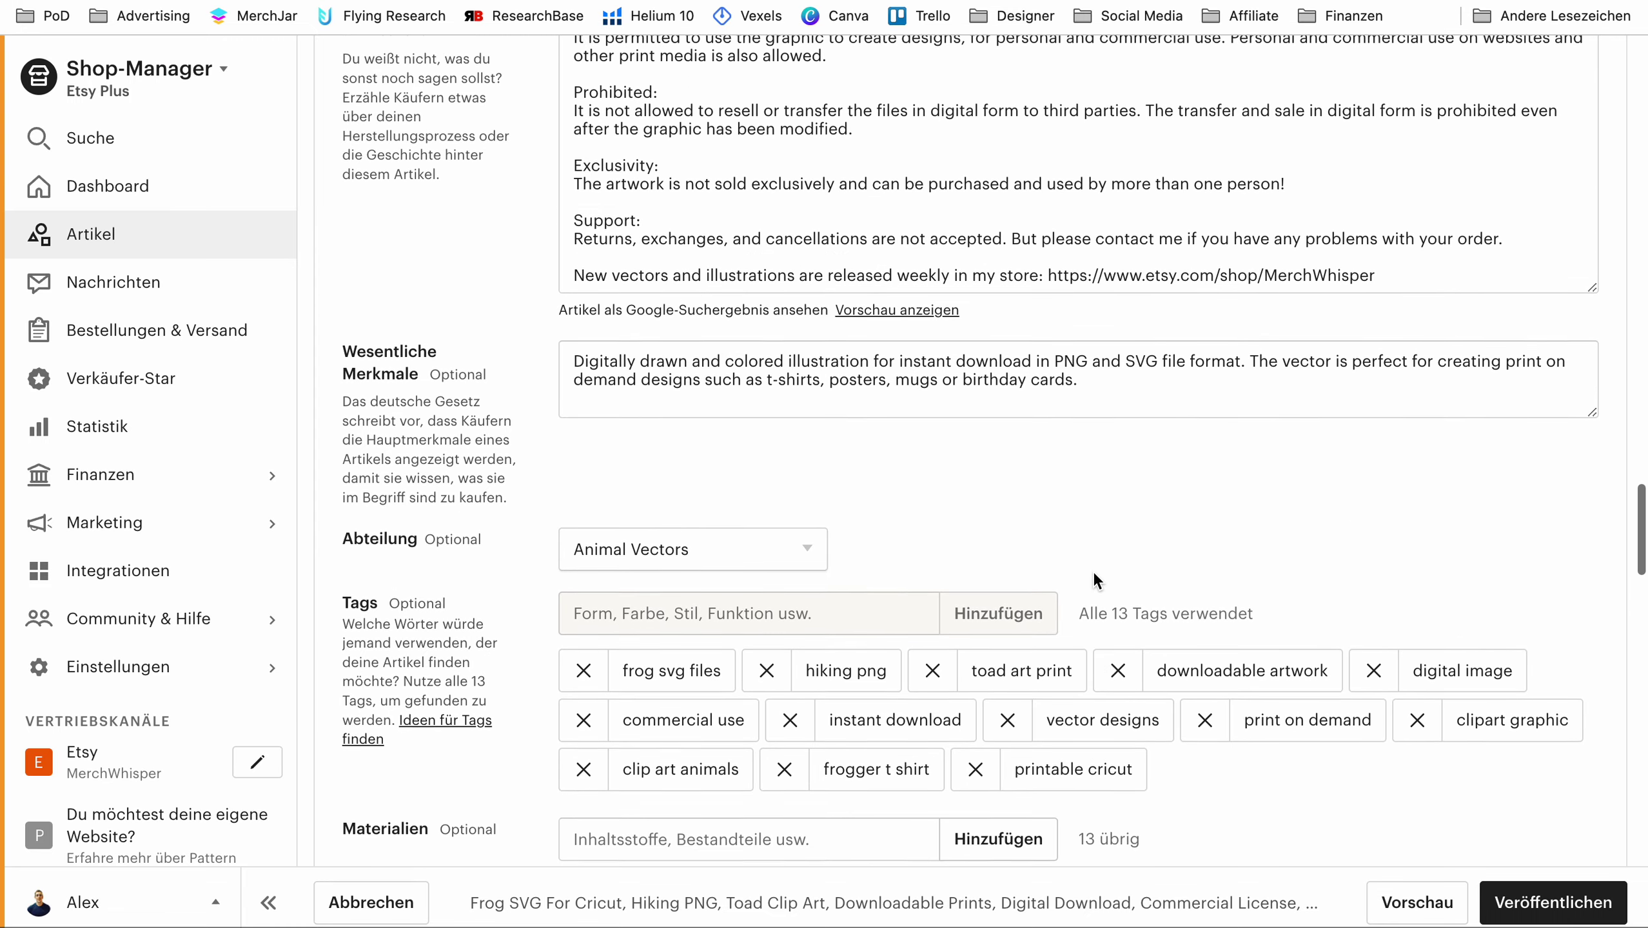
scroll(1094, 574, "up", 1)
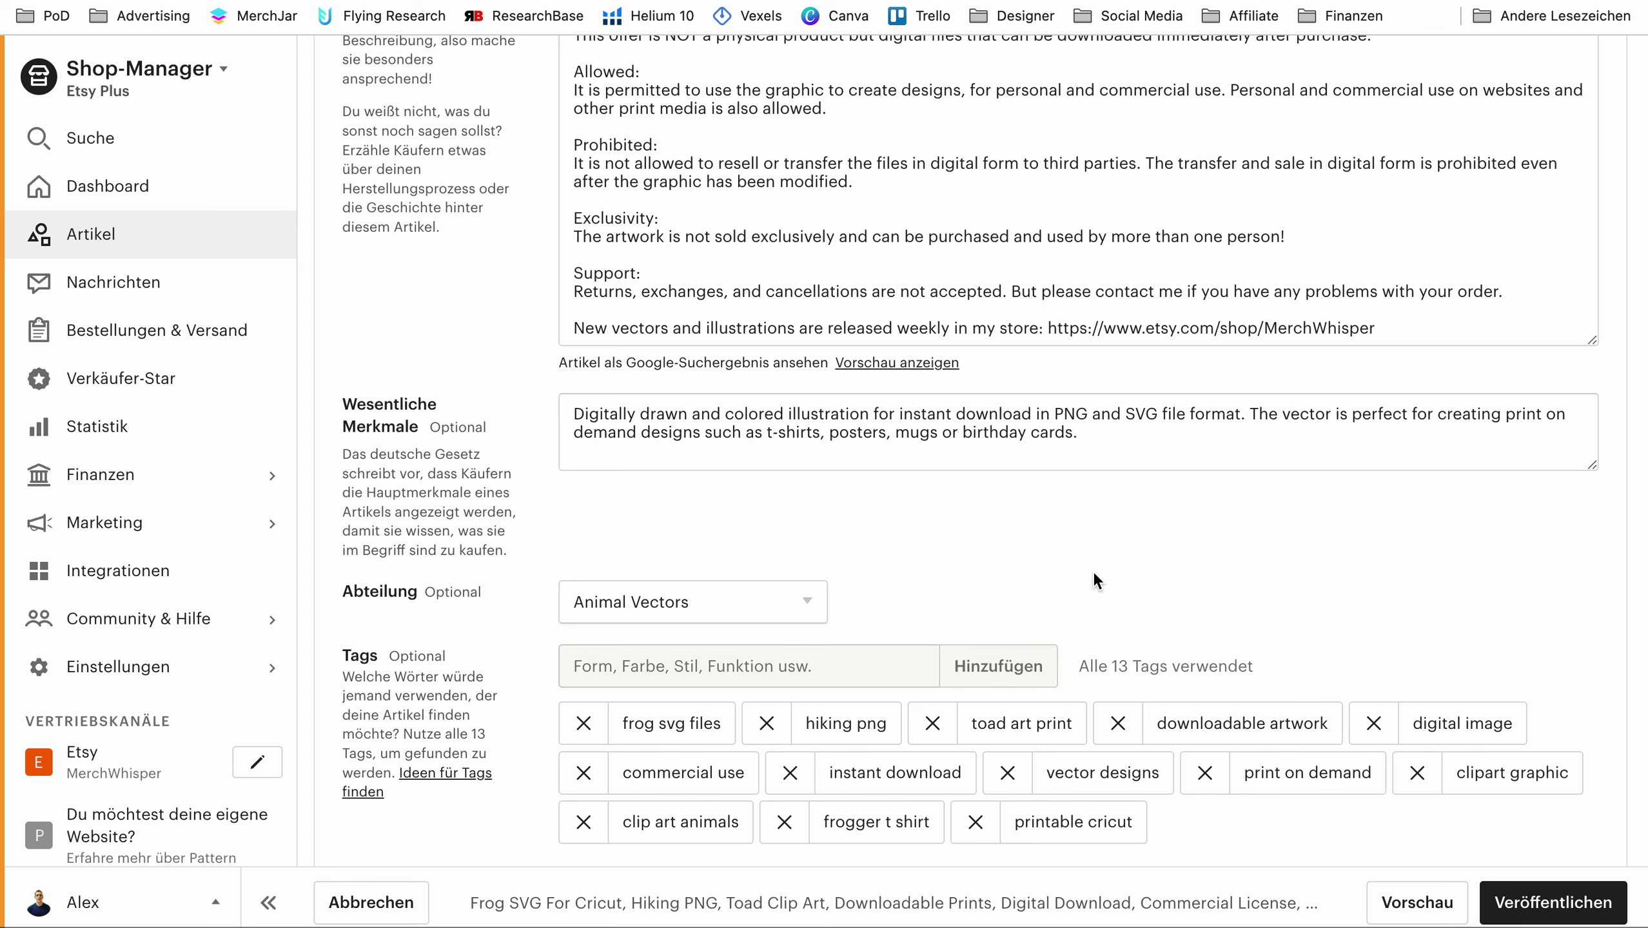
scroll(1093, 571, "up", 5)
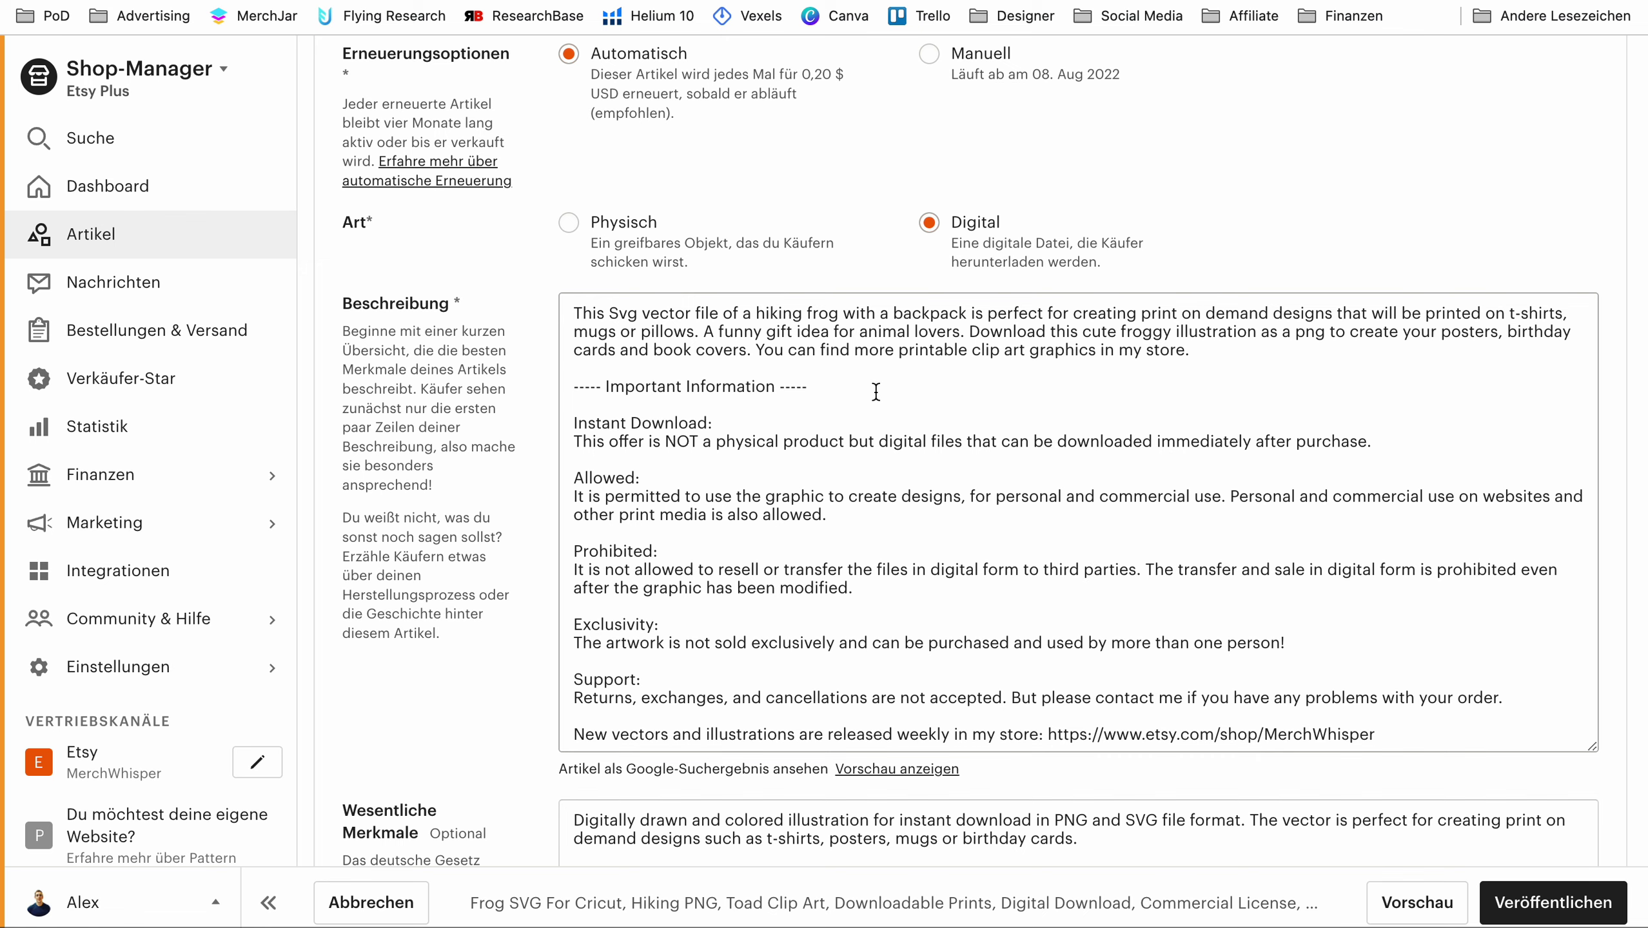
- Examine the keyword phrases in the frog listing's title, starting with "Frog SVG For Cricut"
scroll(881, 361, "up", 20)
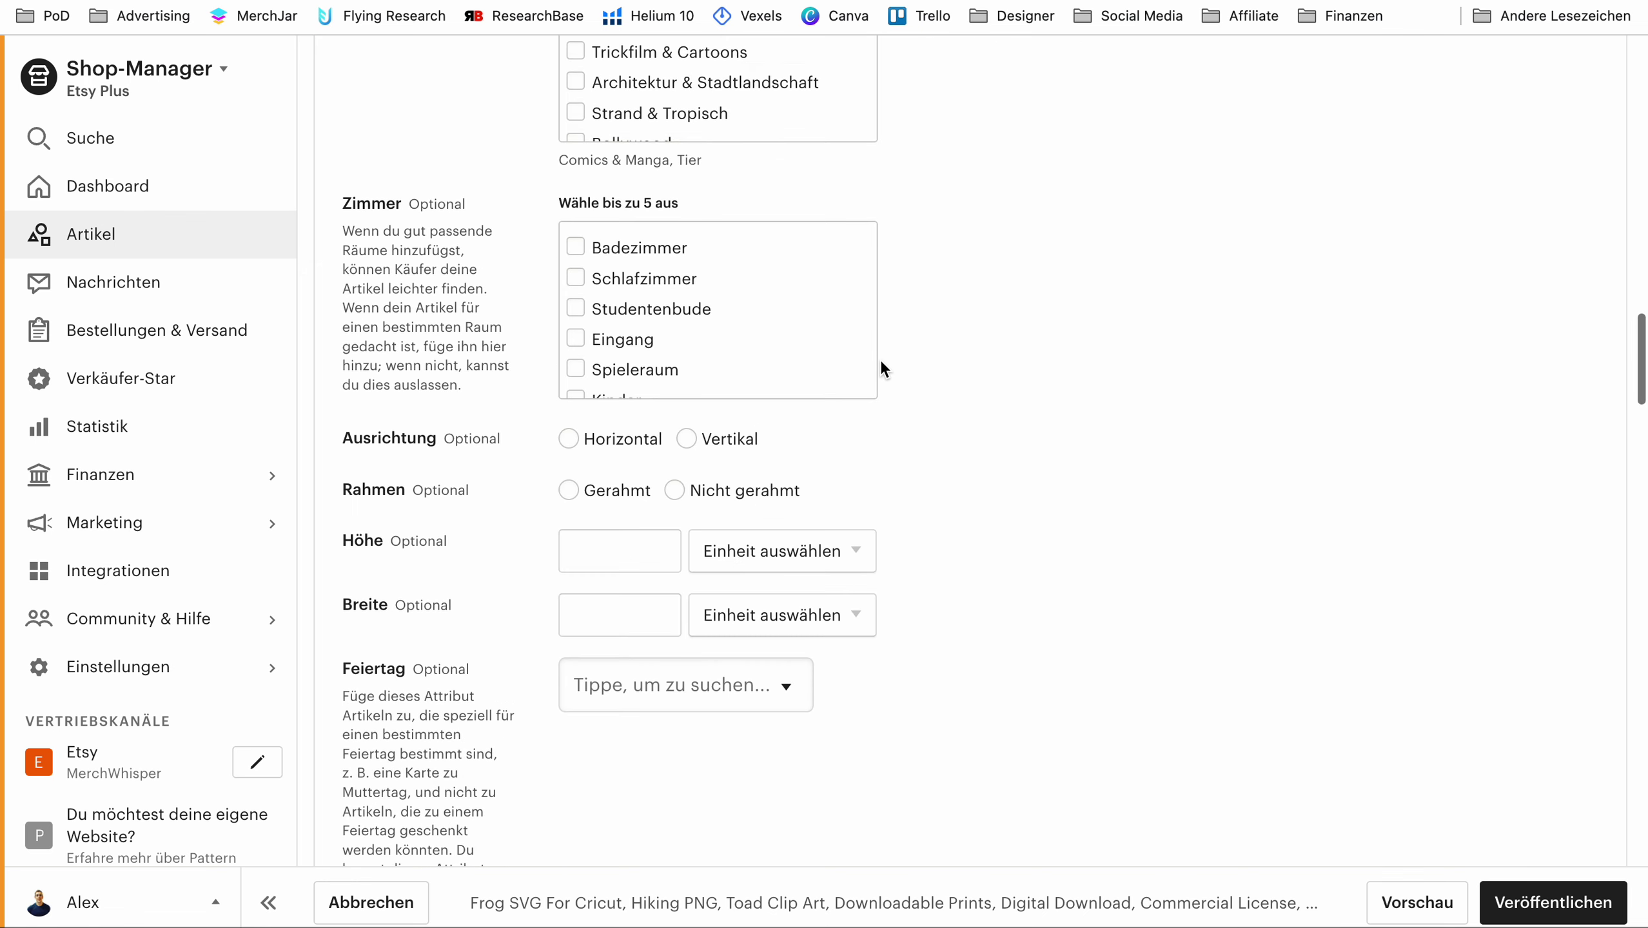
scroll(880, 365, "up", 10)
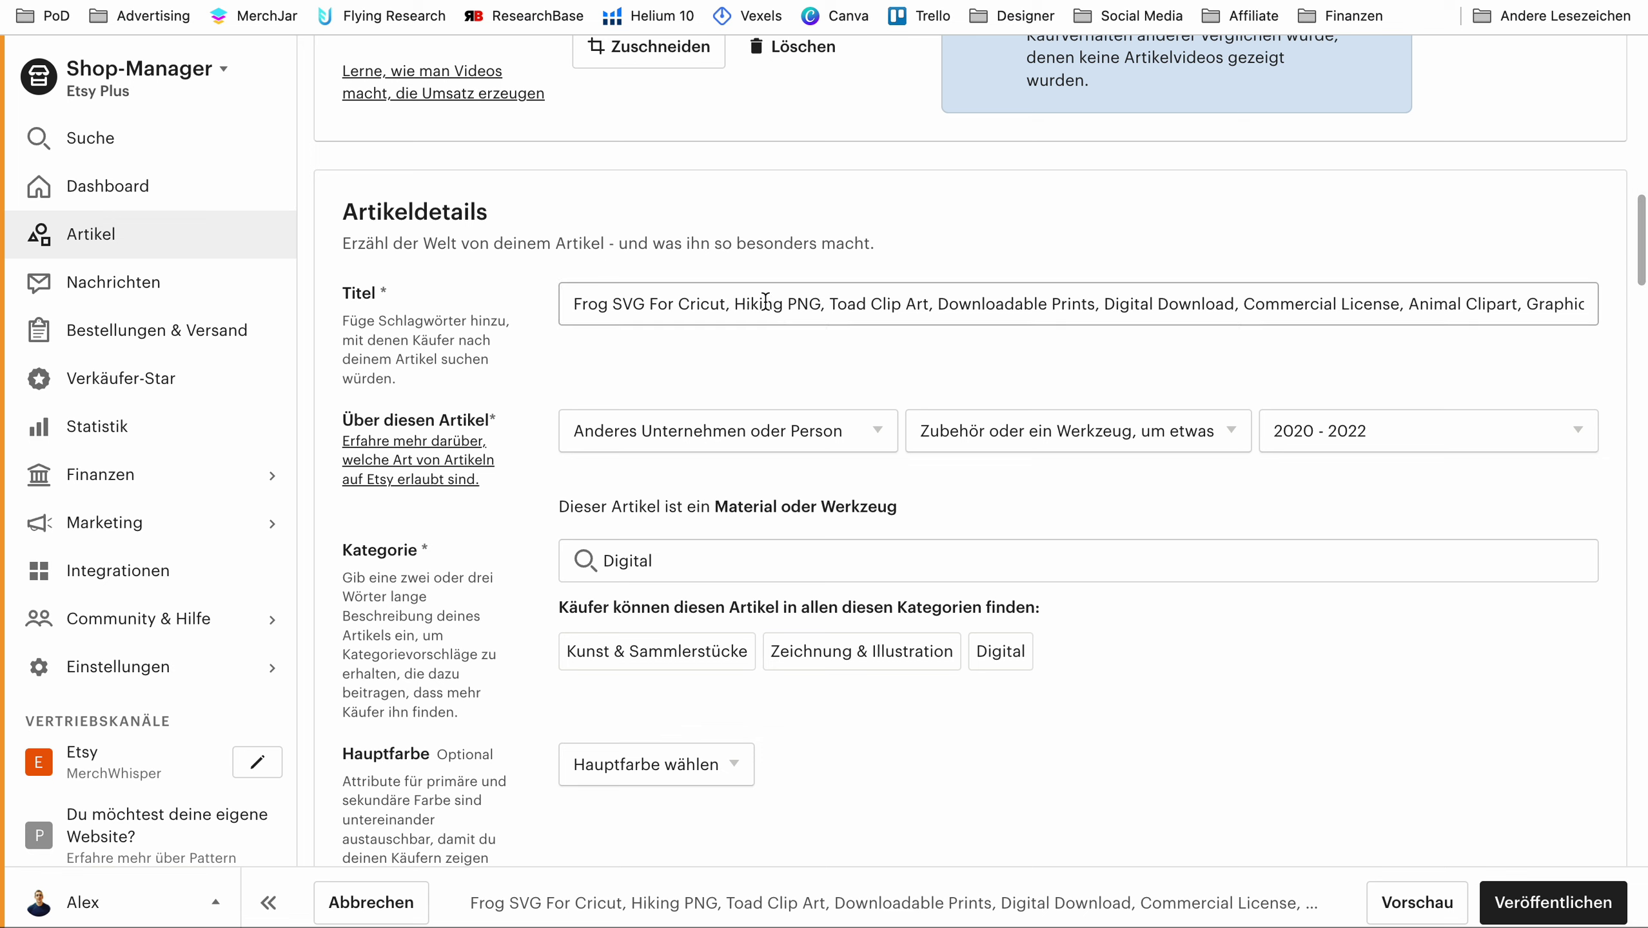
triple_click(766, 301)
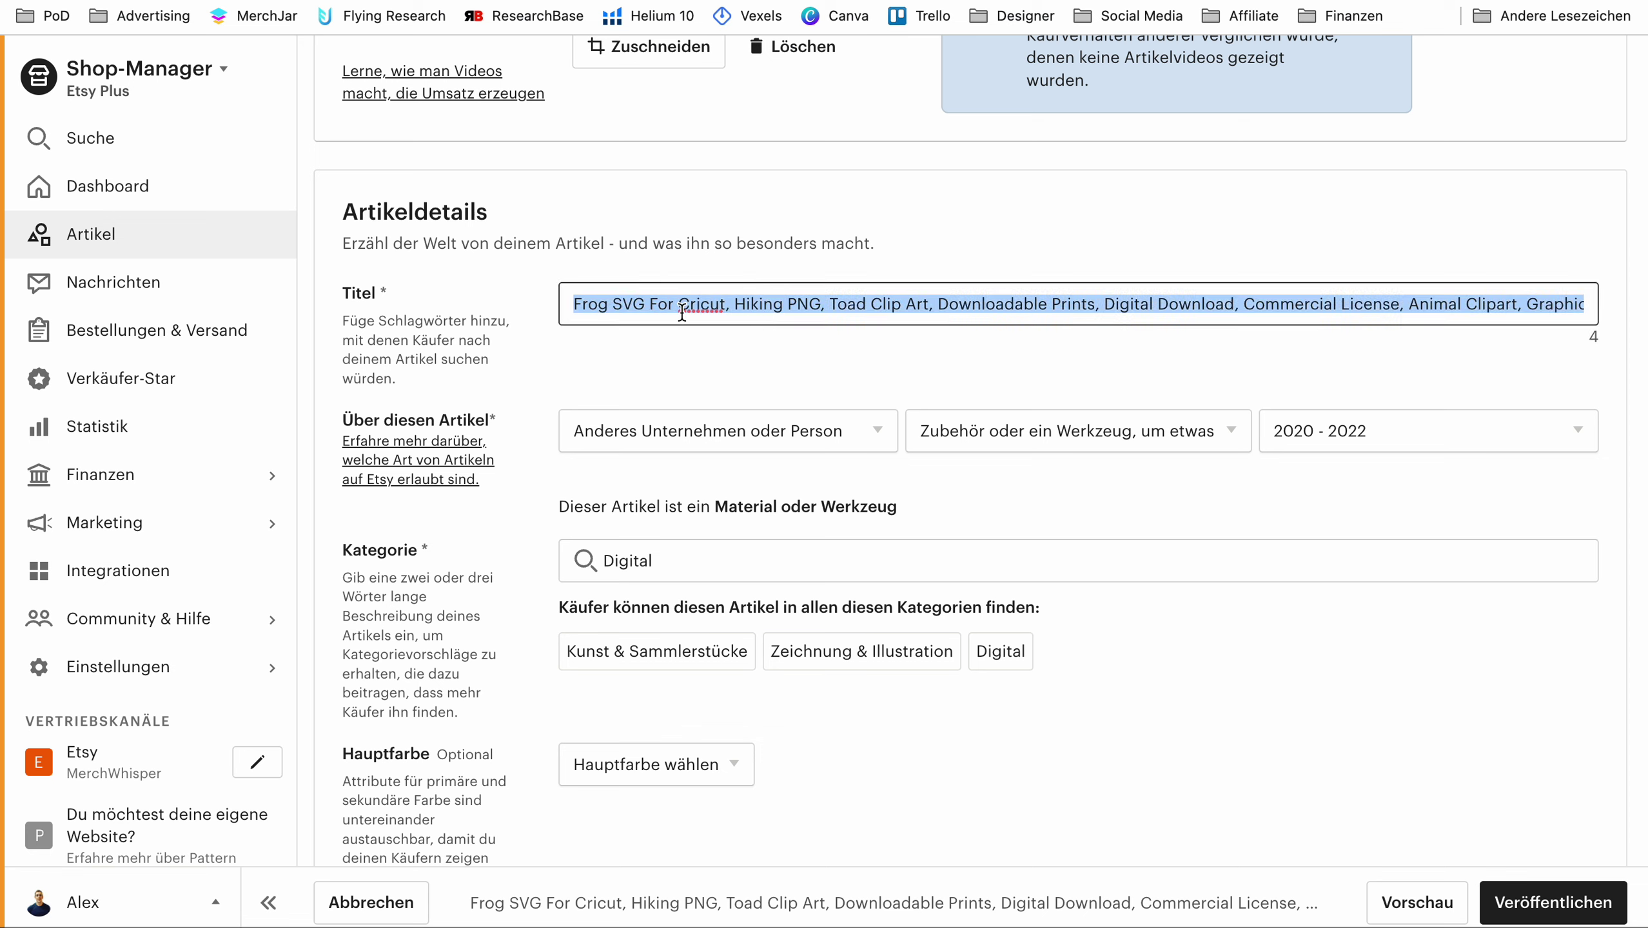
left_click(672, 338)
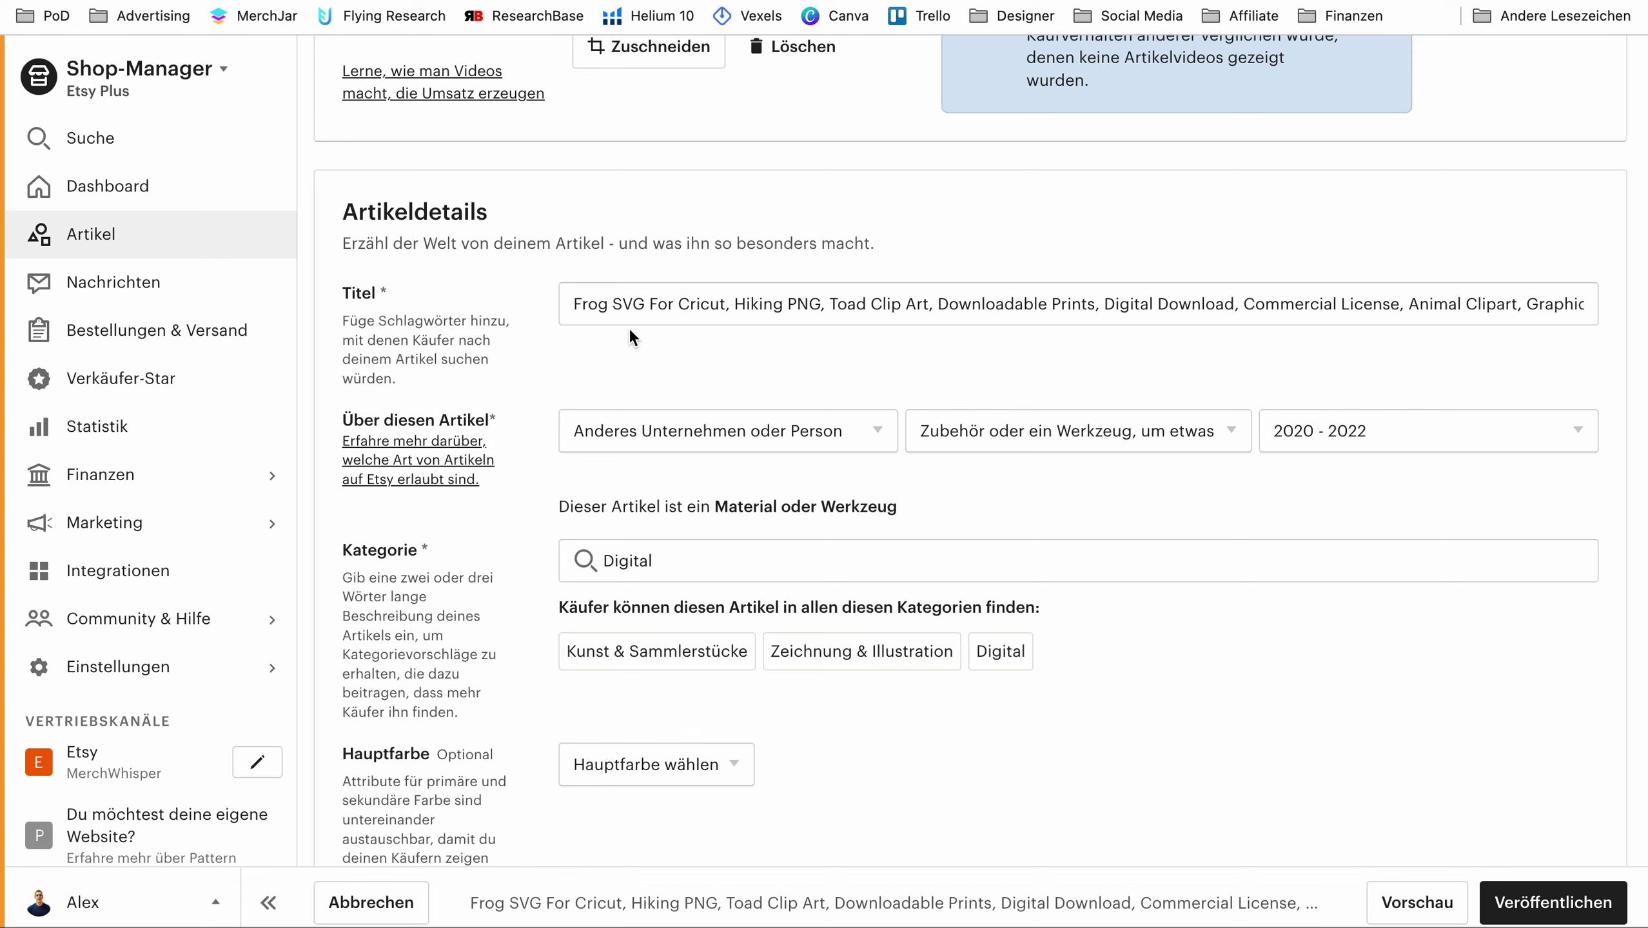
left_click(577, 306)
triple_click(570, 307)
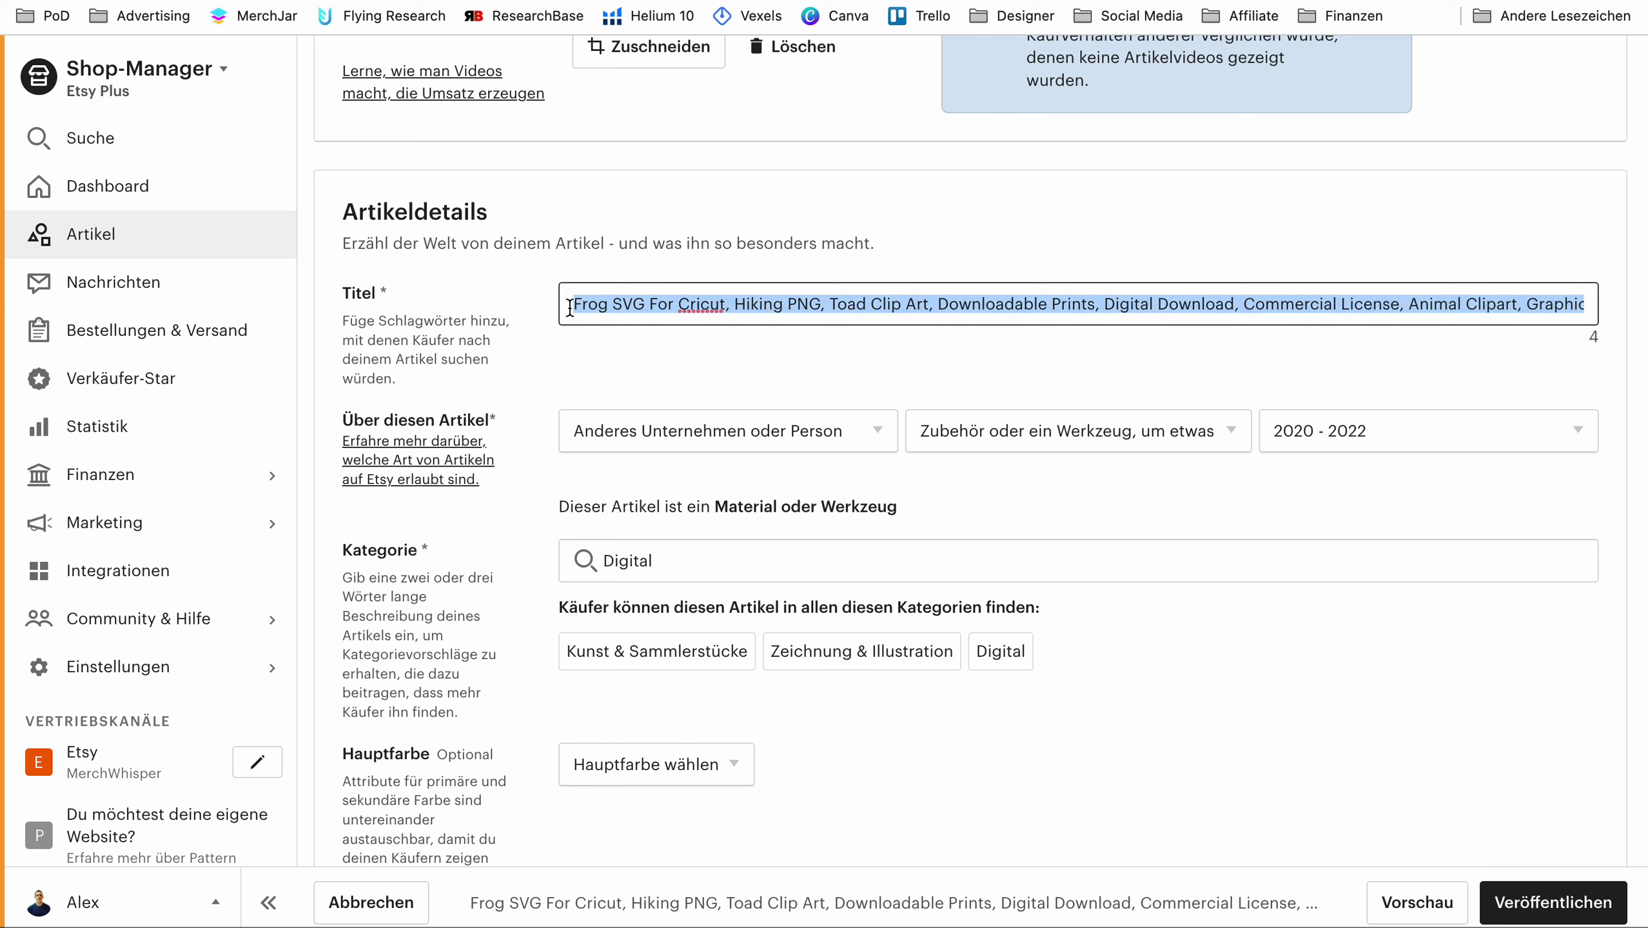
left_click(572, 305)
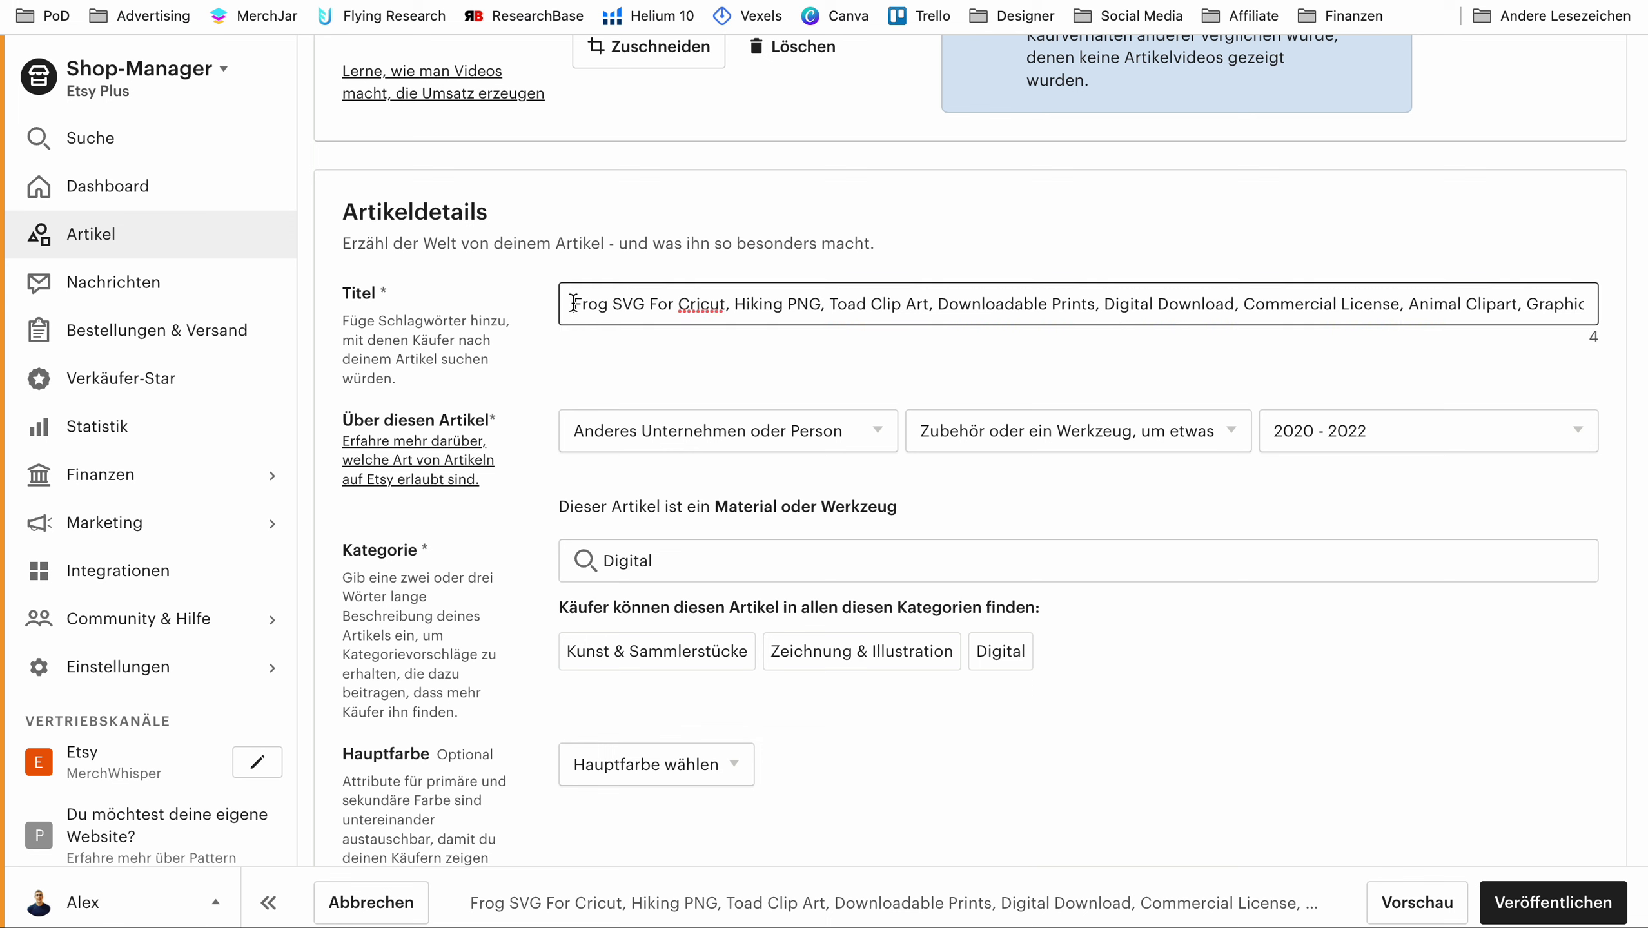
left_click_drag(572, 304, 723, 308)
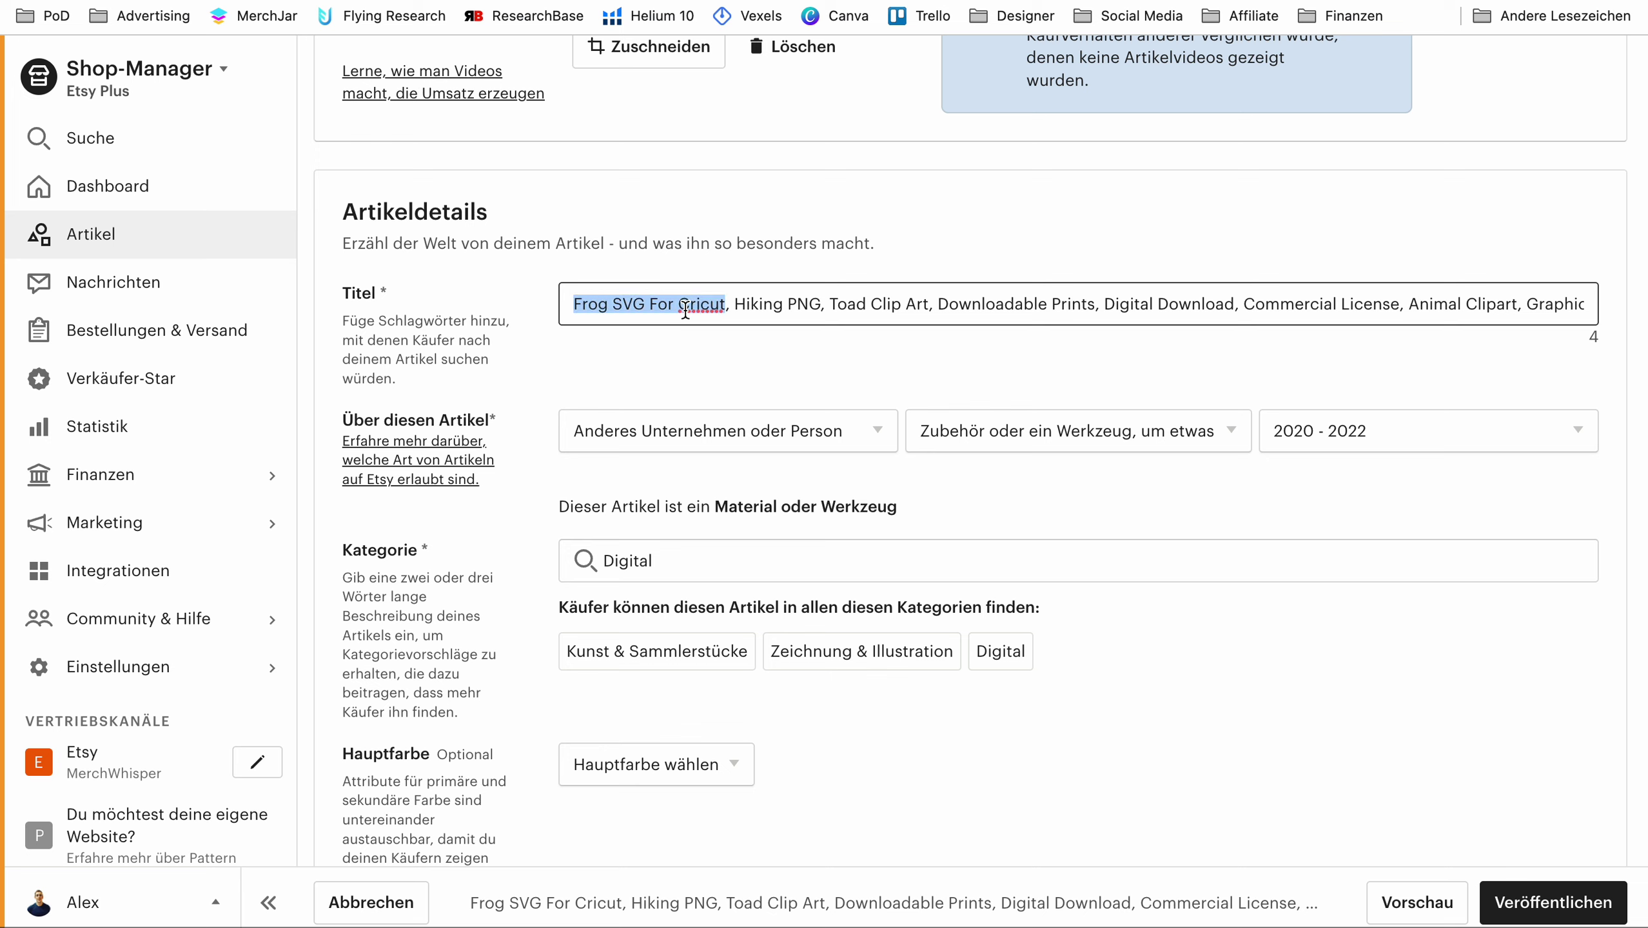
left_click(728, 307)
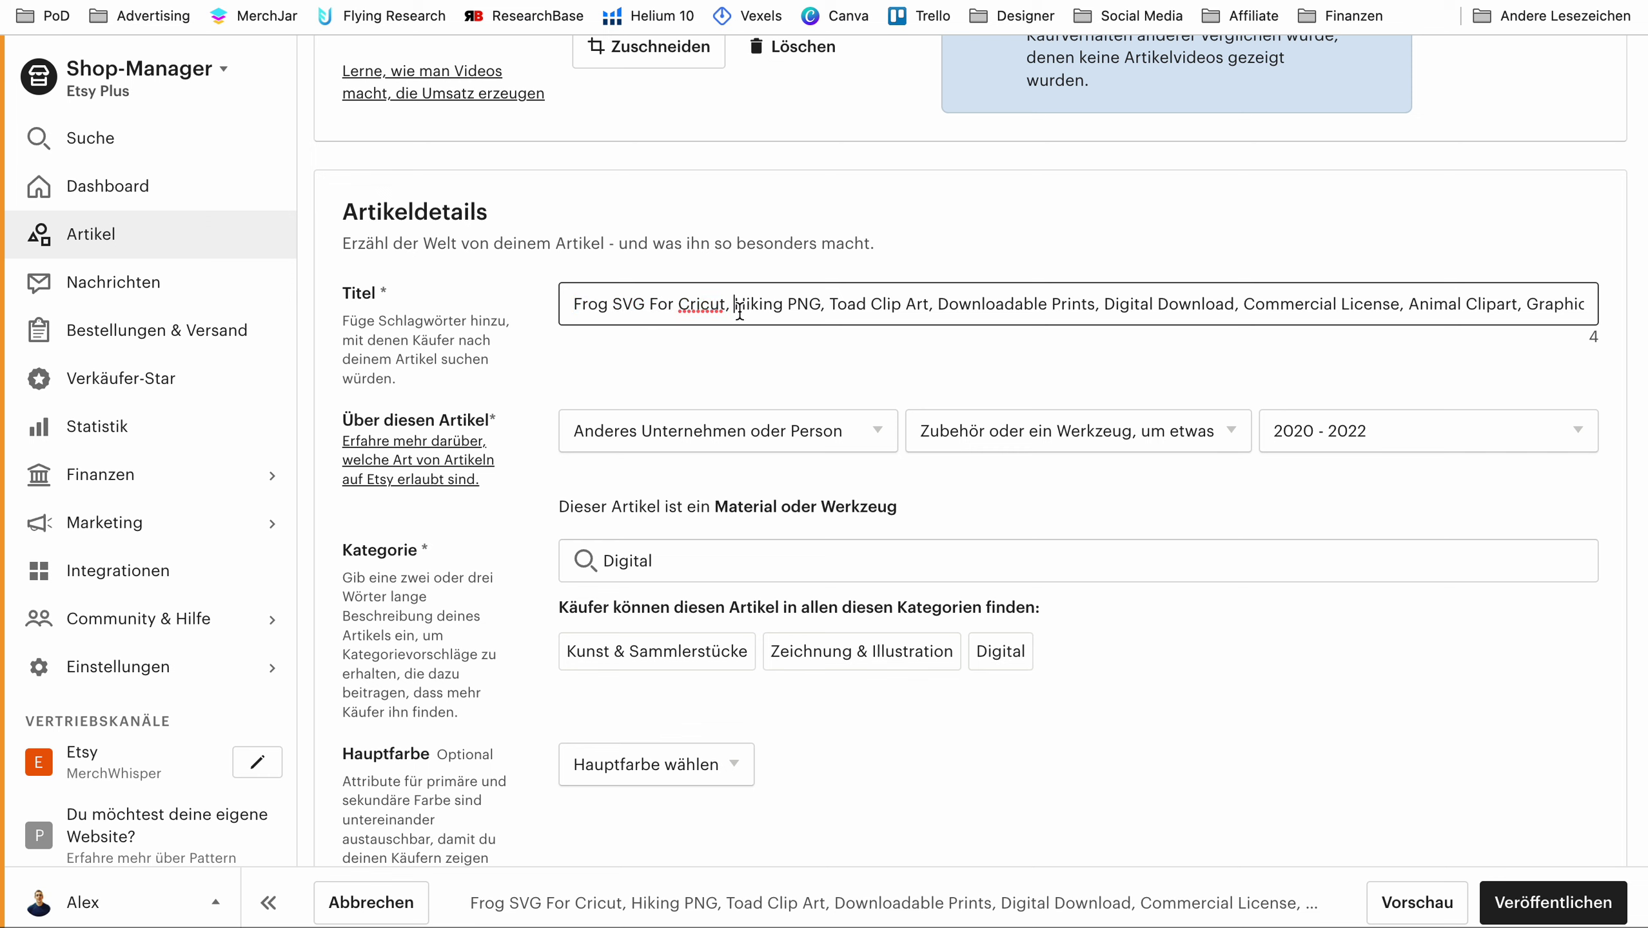
left_click_drag(728, 307, 1086, 329)
left_click(1086, 331)
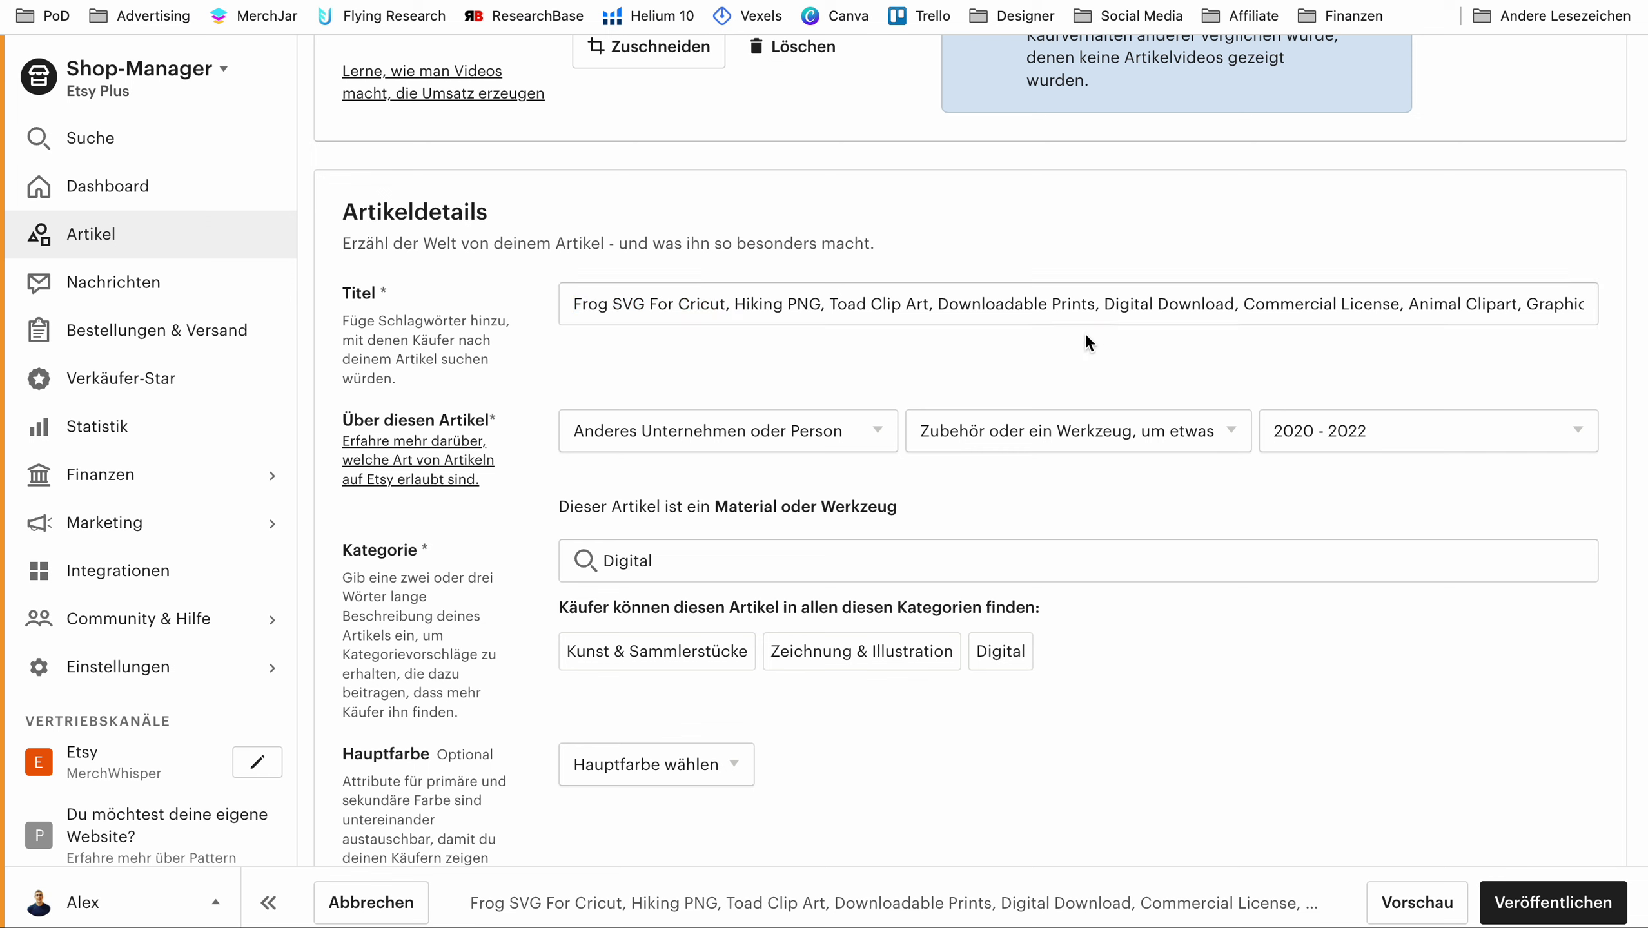
triple_click(782, 302)
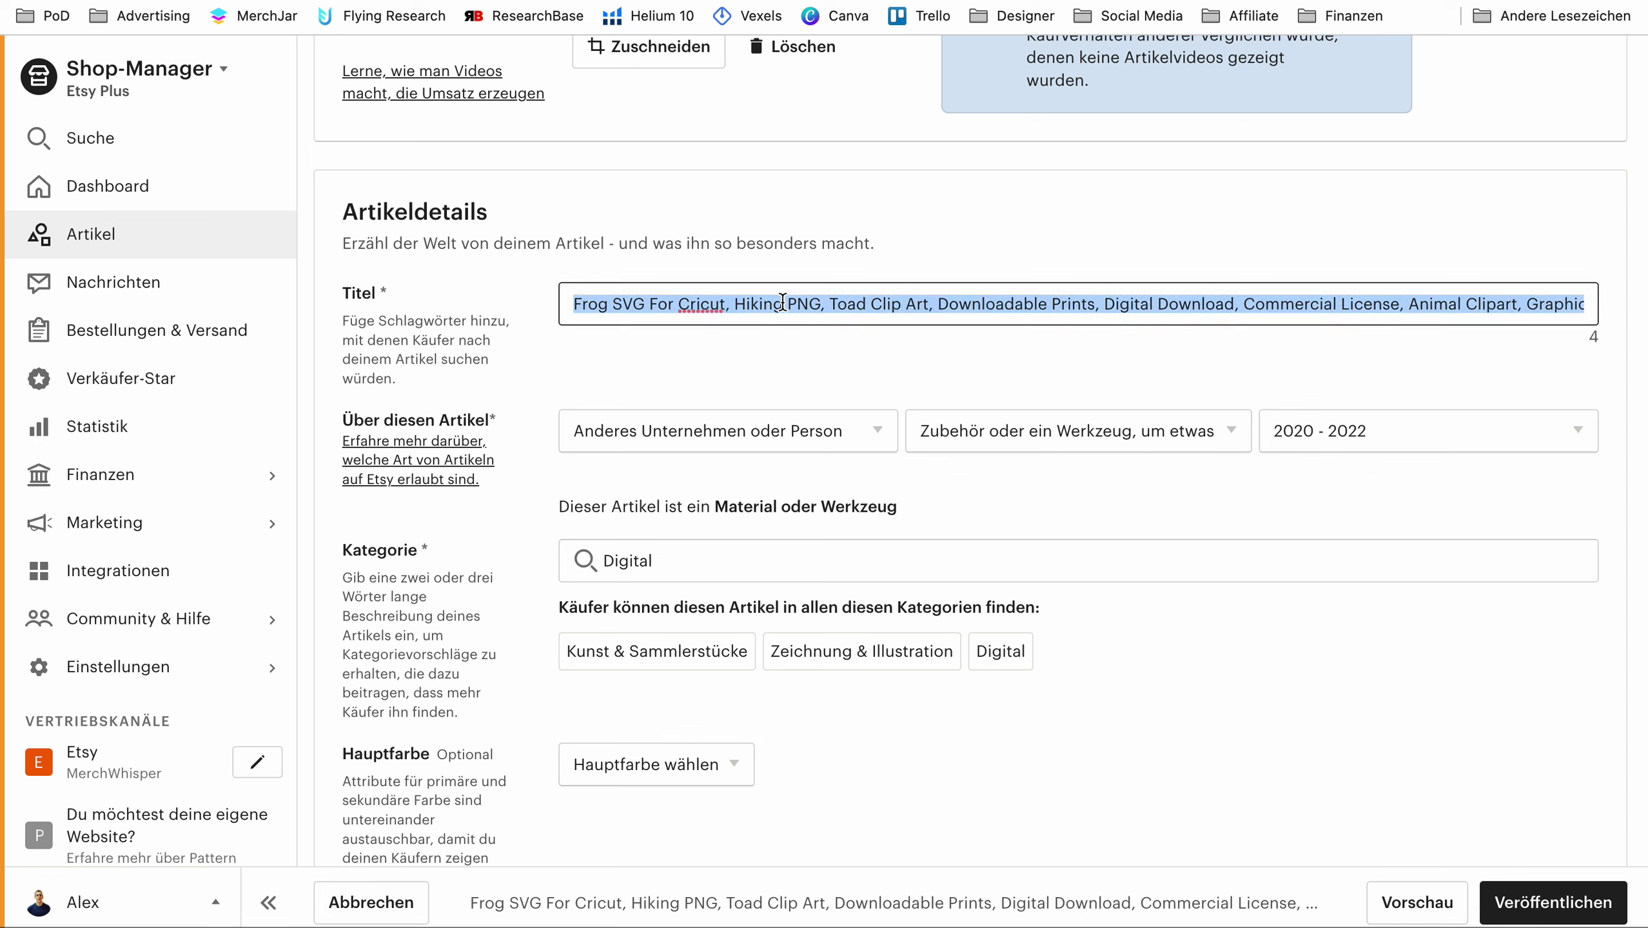
left_click(1269, 328)
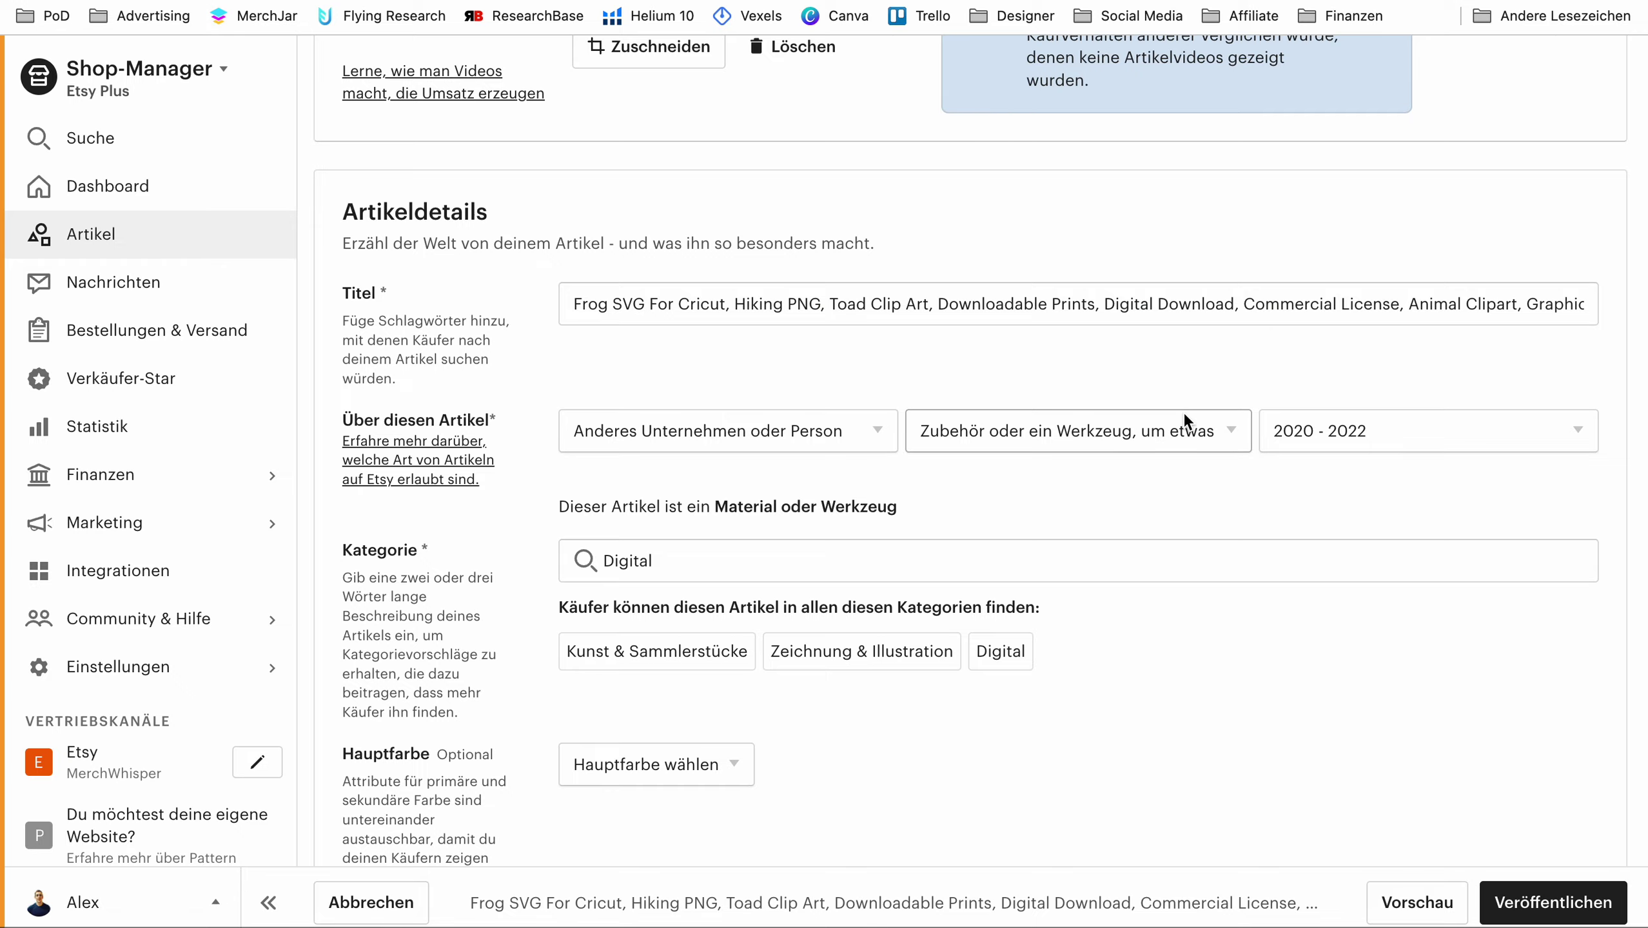
- Compare the frog listing's tags with the phrases in its title, such as "Commercial License"
scroll(1183, 411, "down", 15)
scroll(1183, 410, "down", 20)
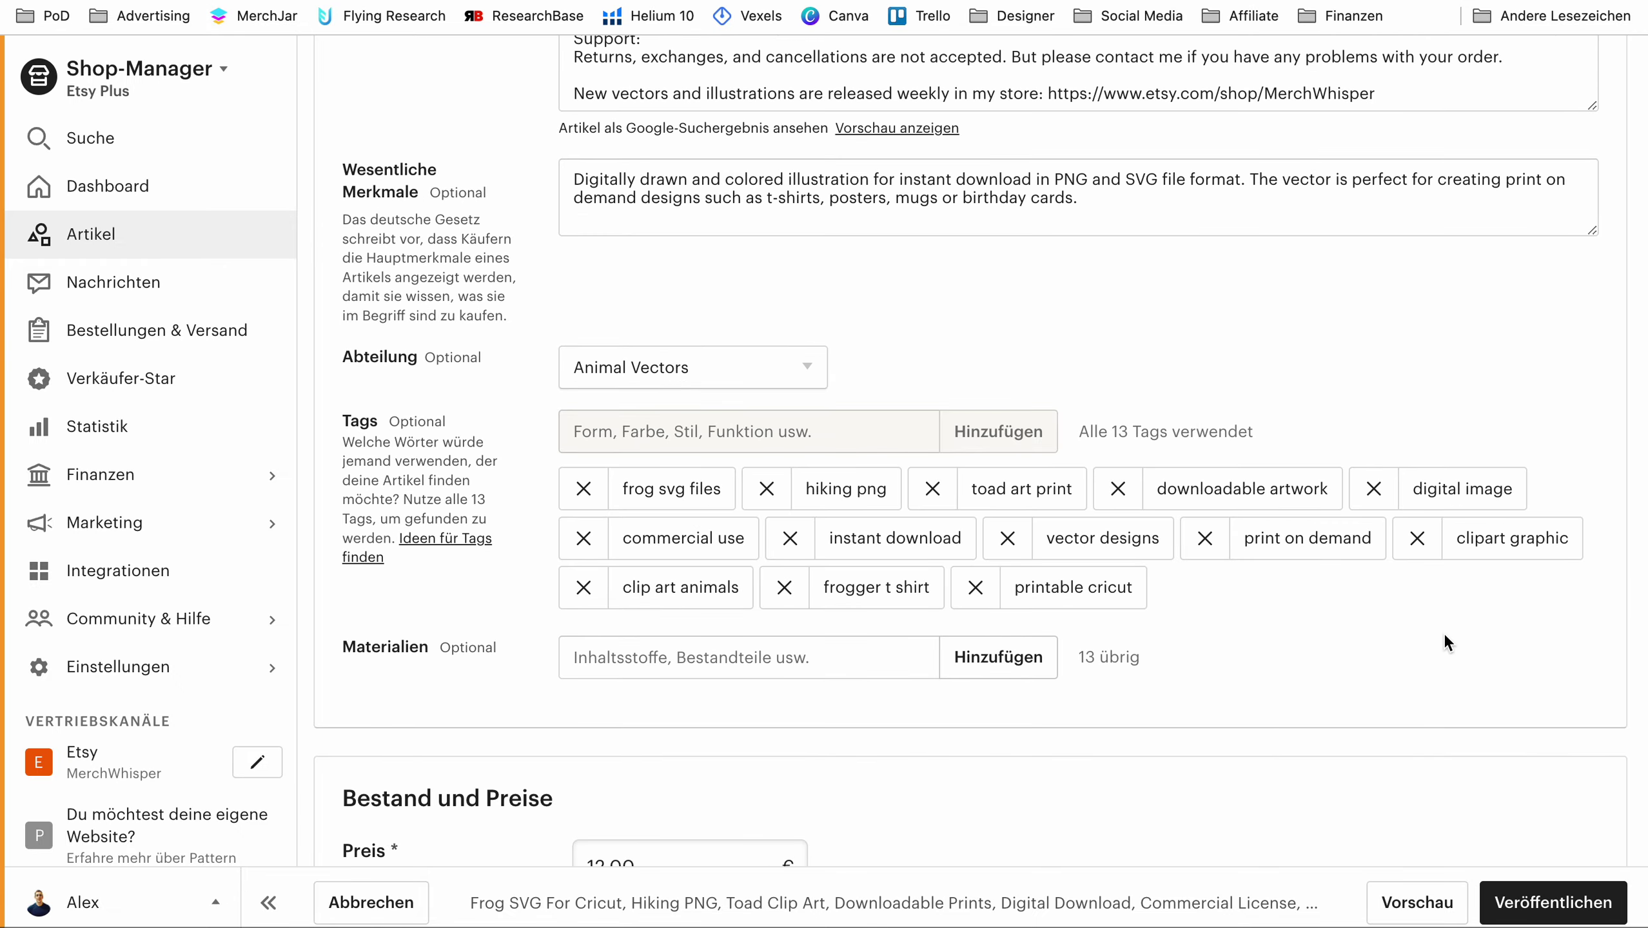
scroll(1444, 633, "up", 20)
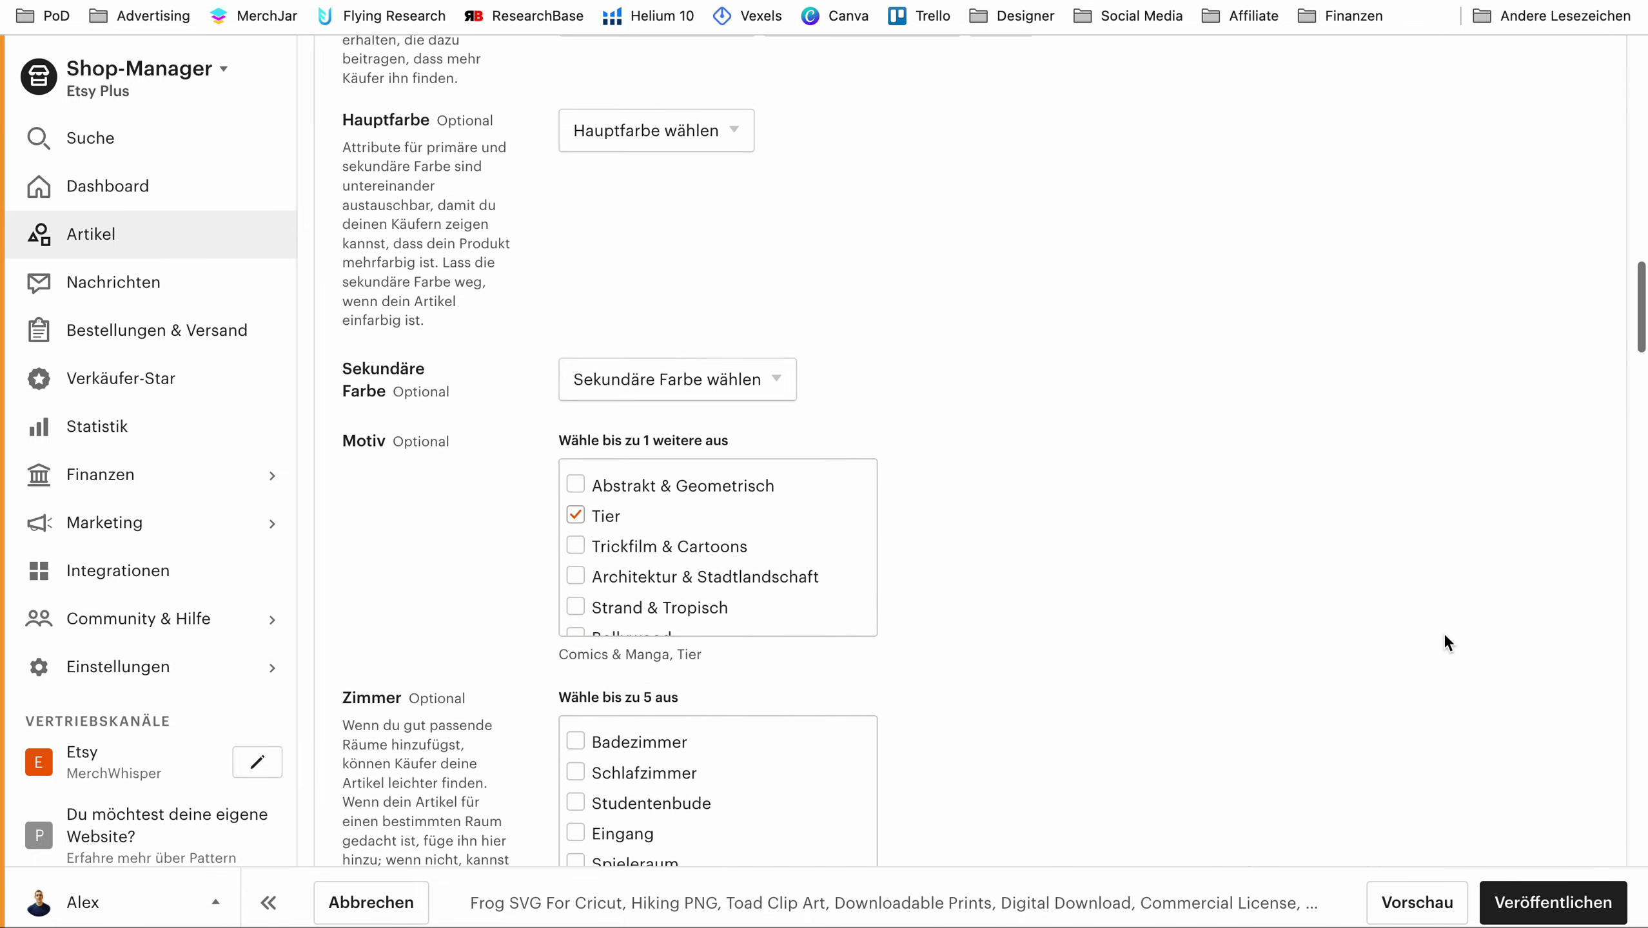
scroll(1443, 633, "up", 12)
left_click(1287, 488)
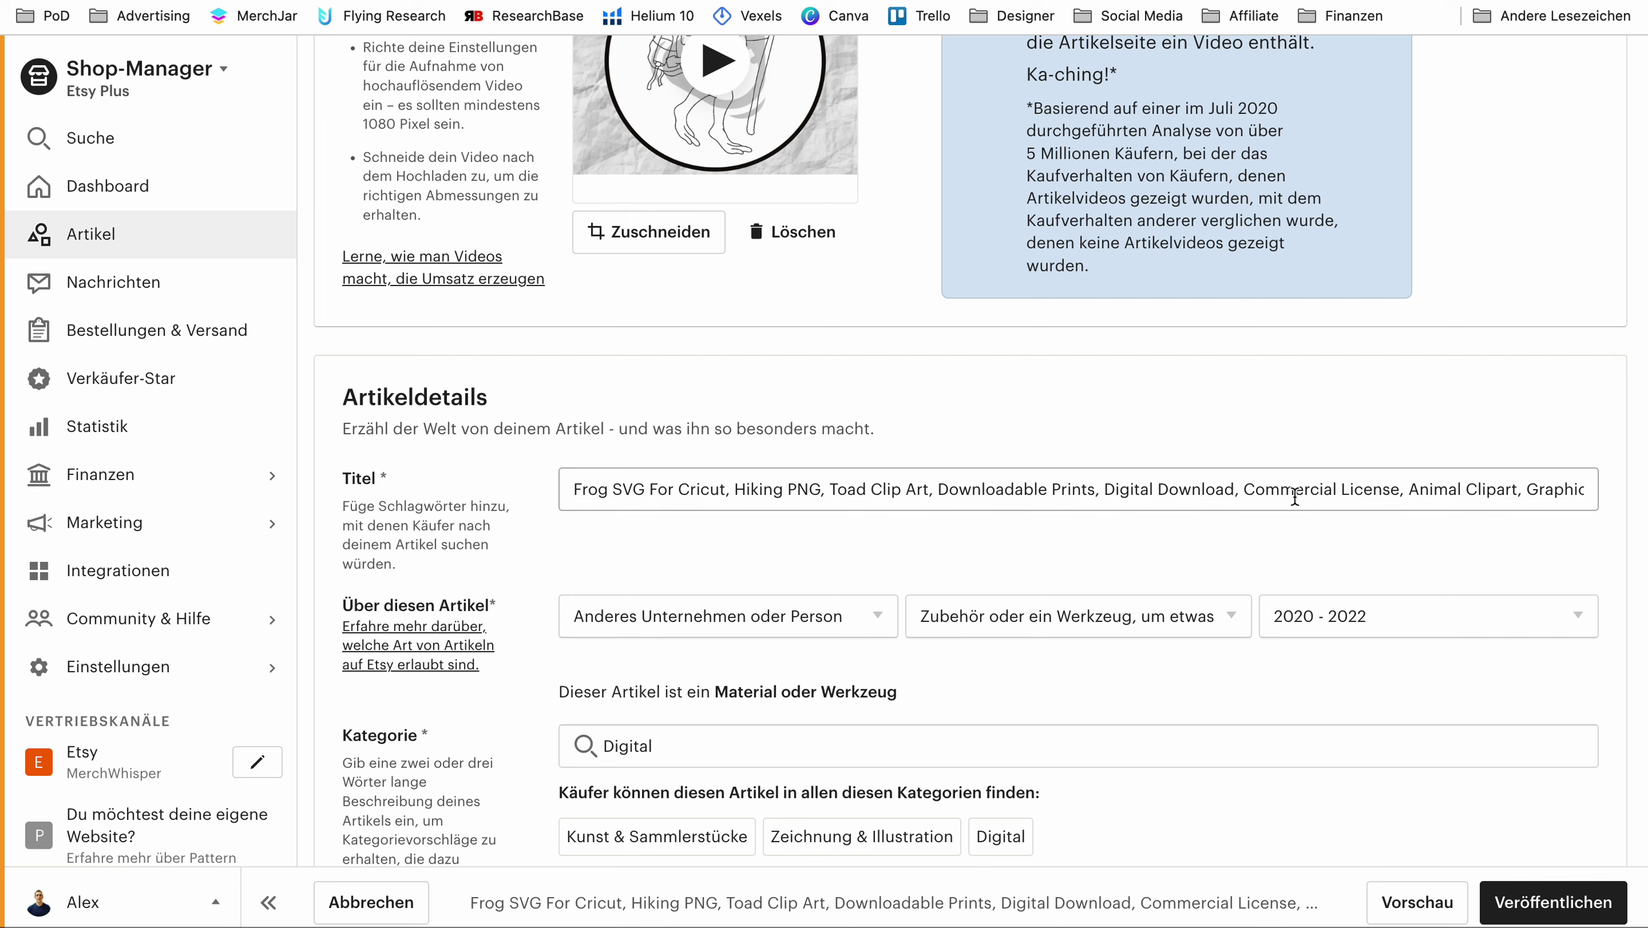
triple_click(1243, 489)
left_click_drag(1243, 489, 1384, 511)
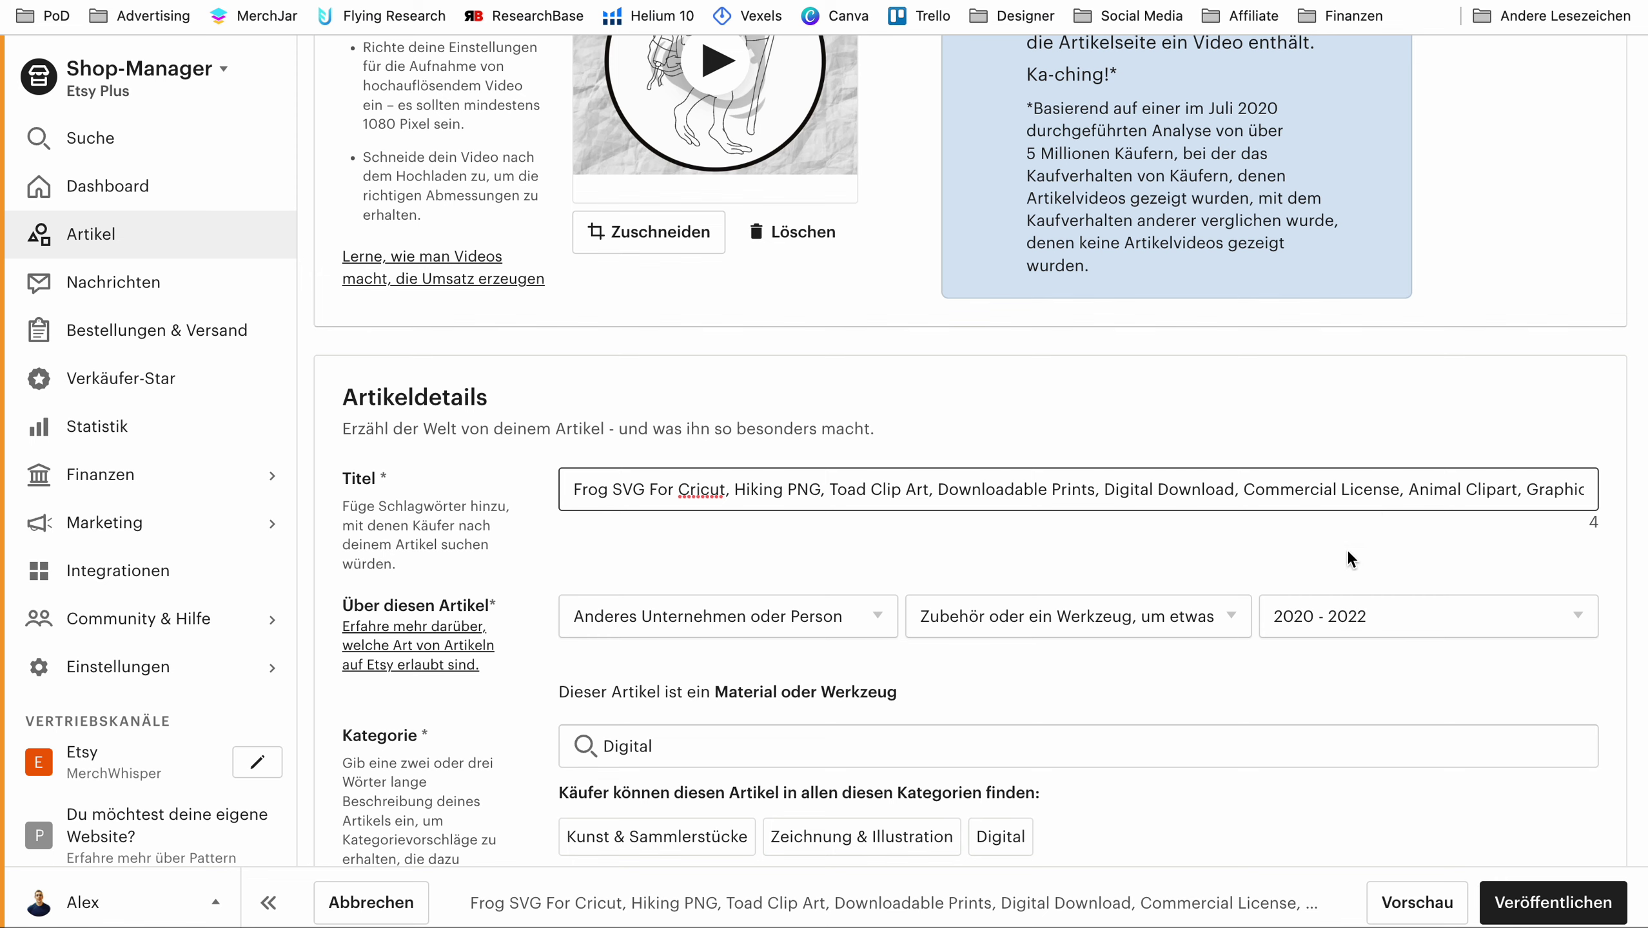
- Review the frog listing's video, thumbnail and photos
scroll(1320, 544, "up", 4)
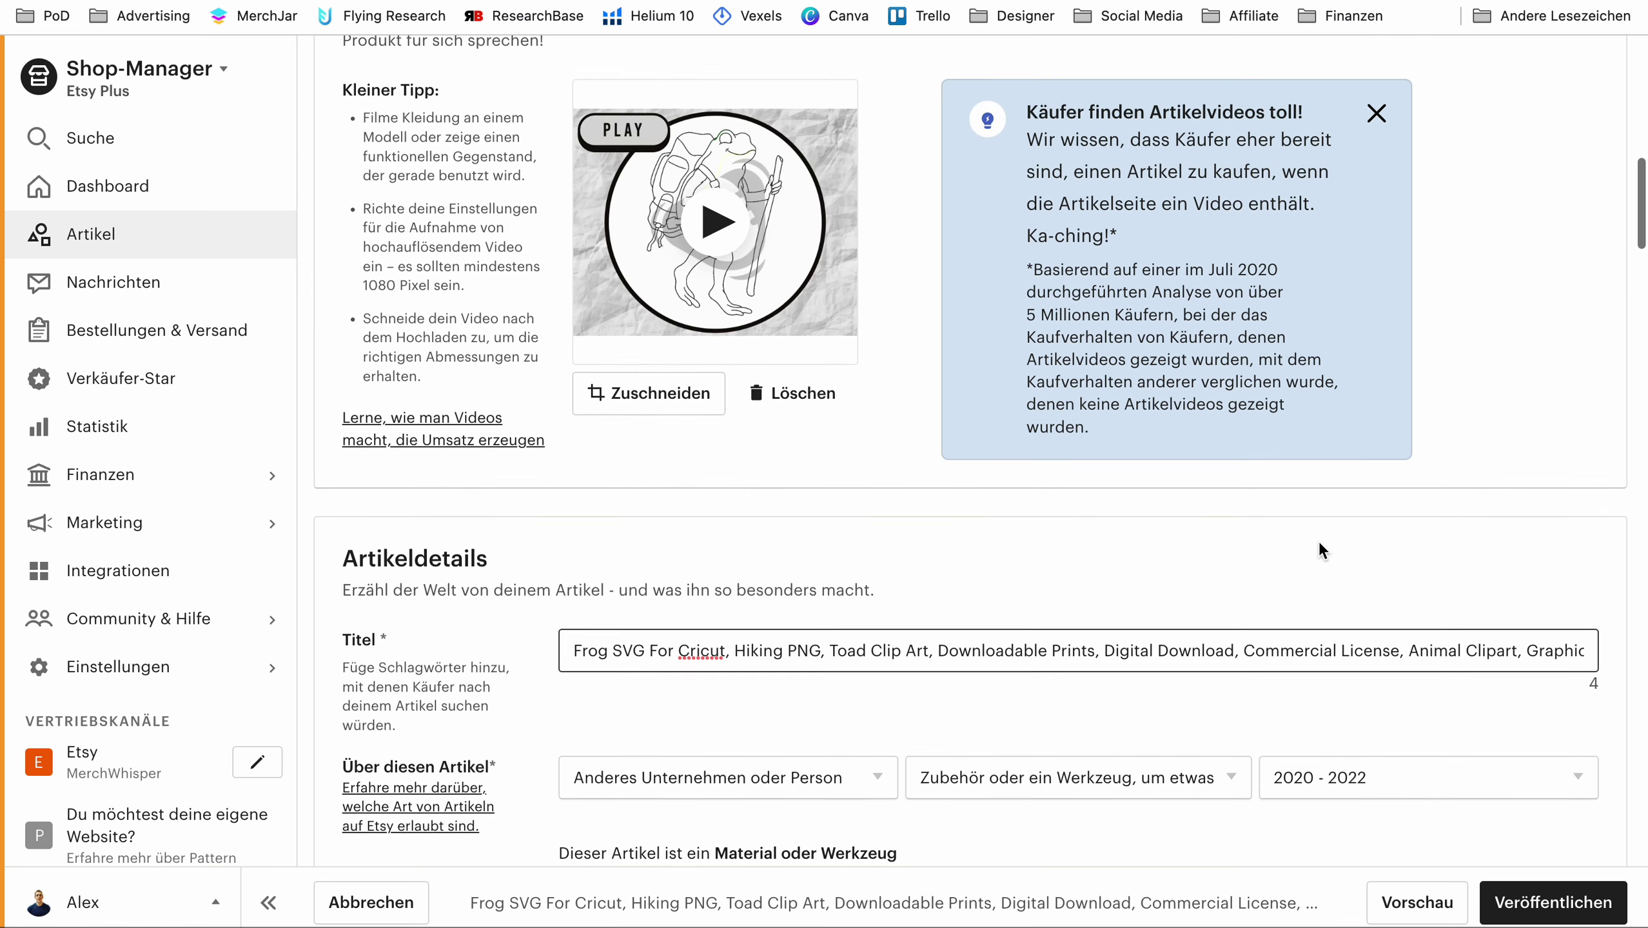
scroll(1320, 545, "up", 10)
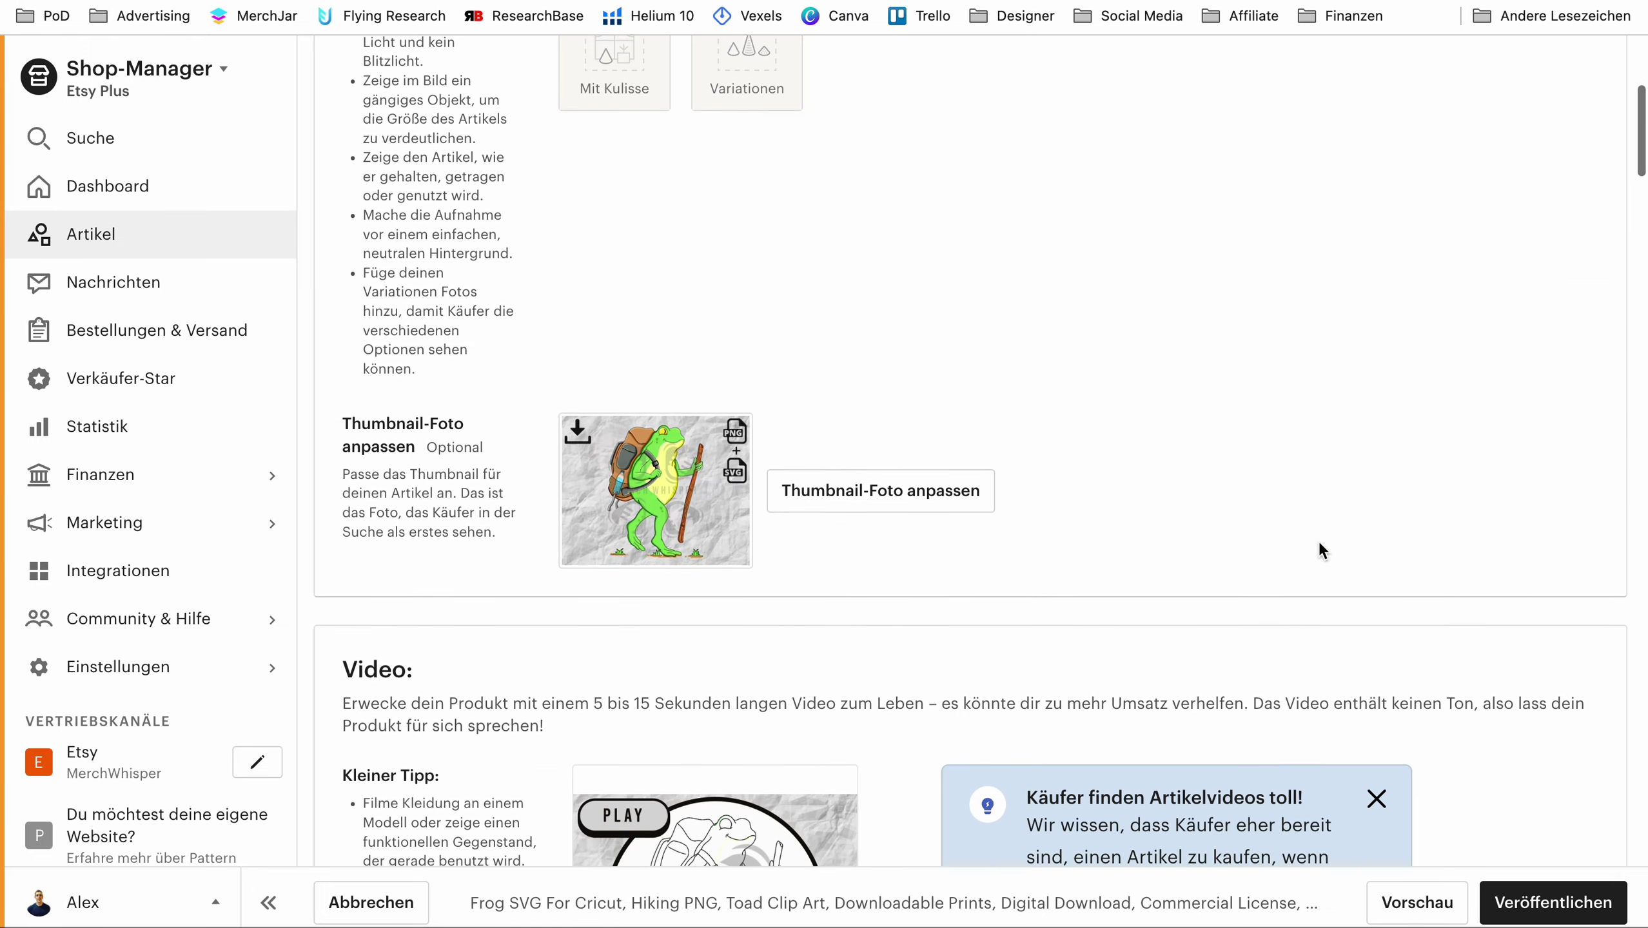
scroll(1321, 550, "up", 4)
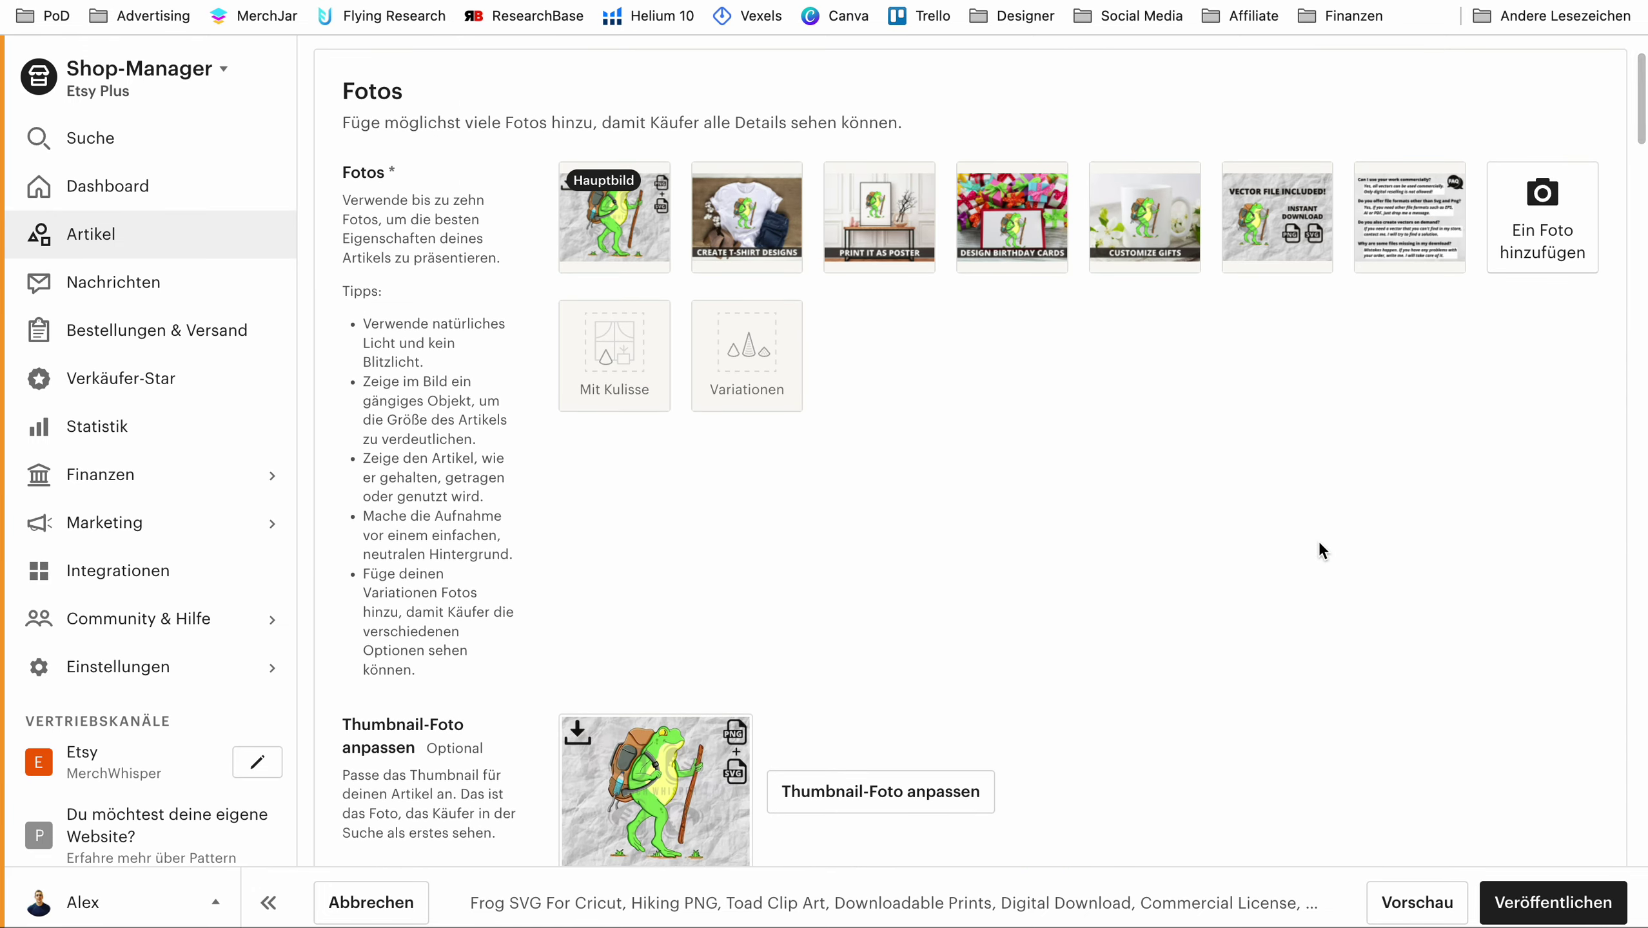
- Open the shop statistics and set the reporting period to the last 30 days
left_click(166, 440)
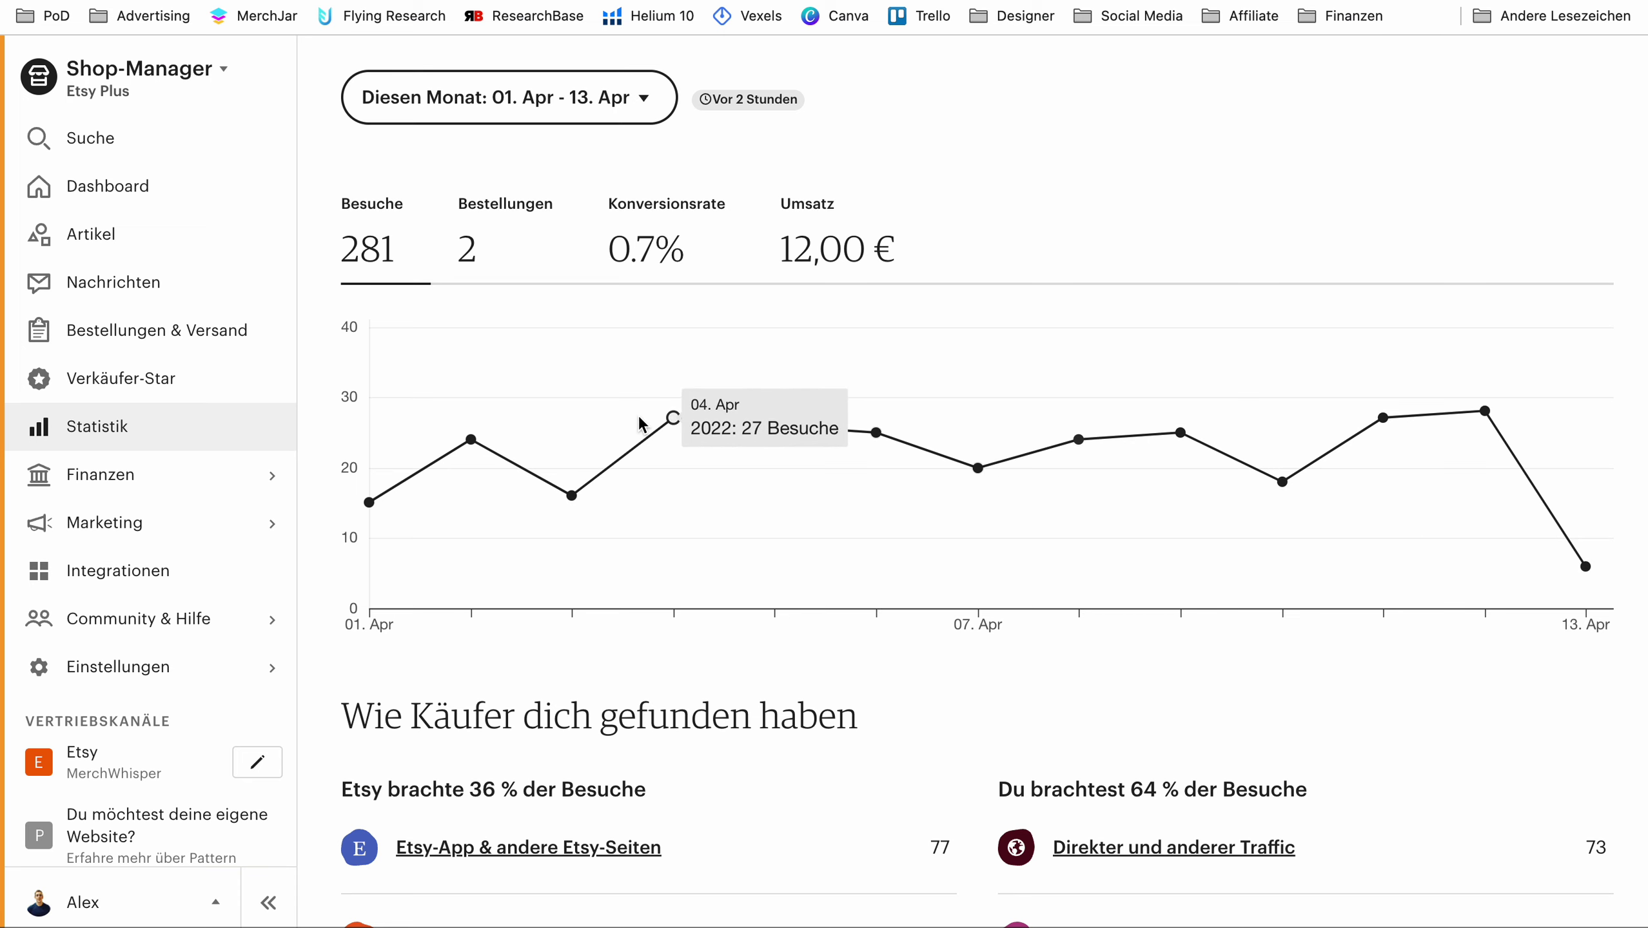
left_click(651, 111)
left_click(515, 311)
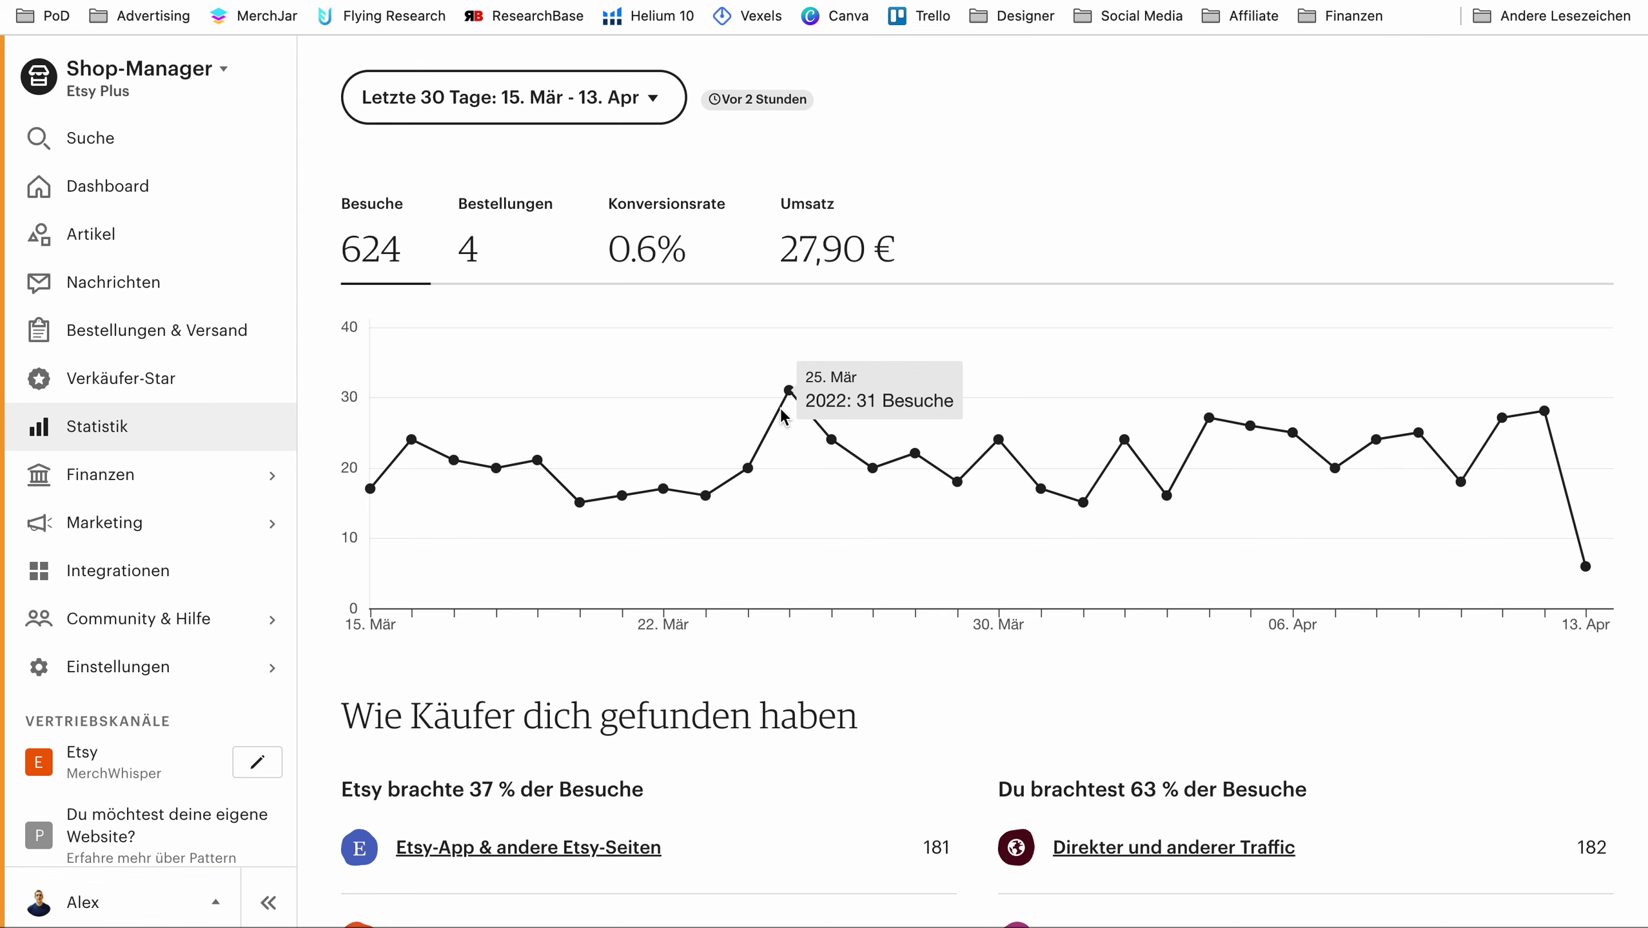
- Open the public MerchWhisper shop page and look through its featured listings
left_click(162, 204)
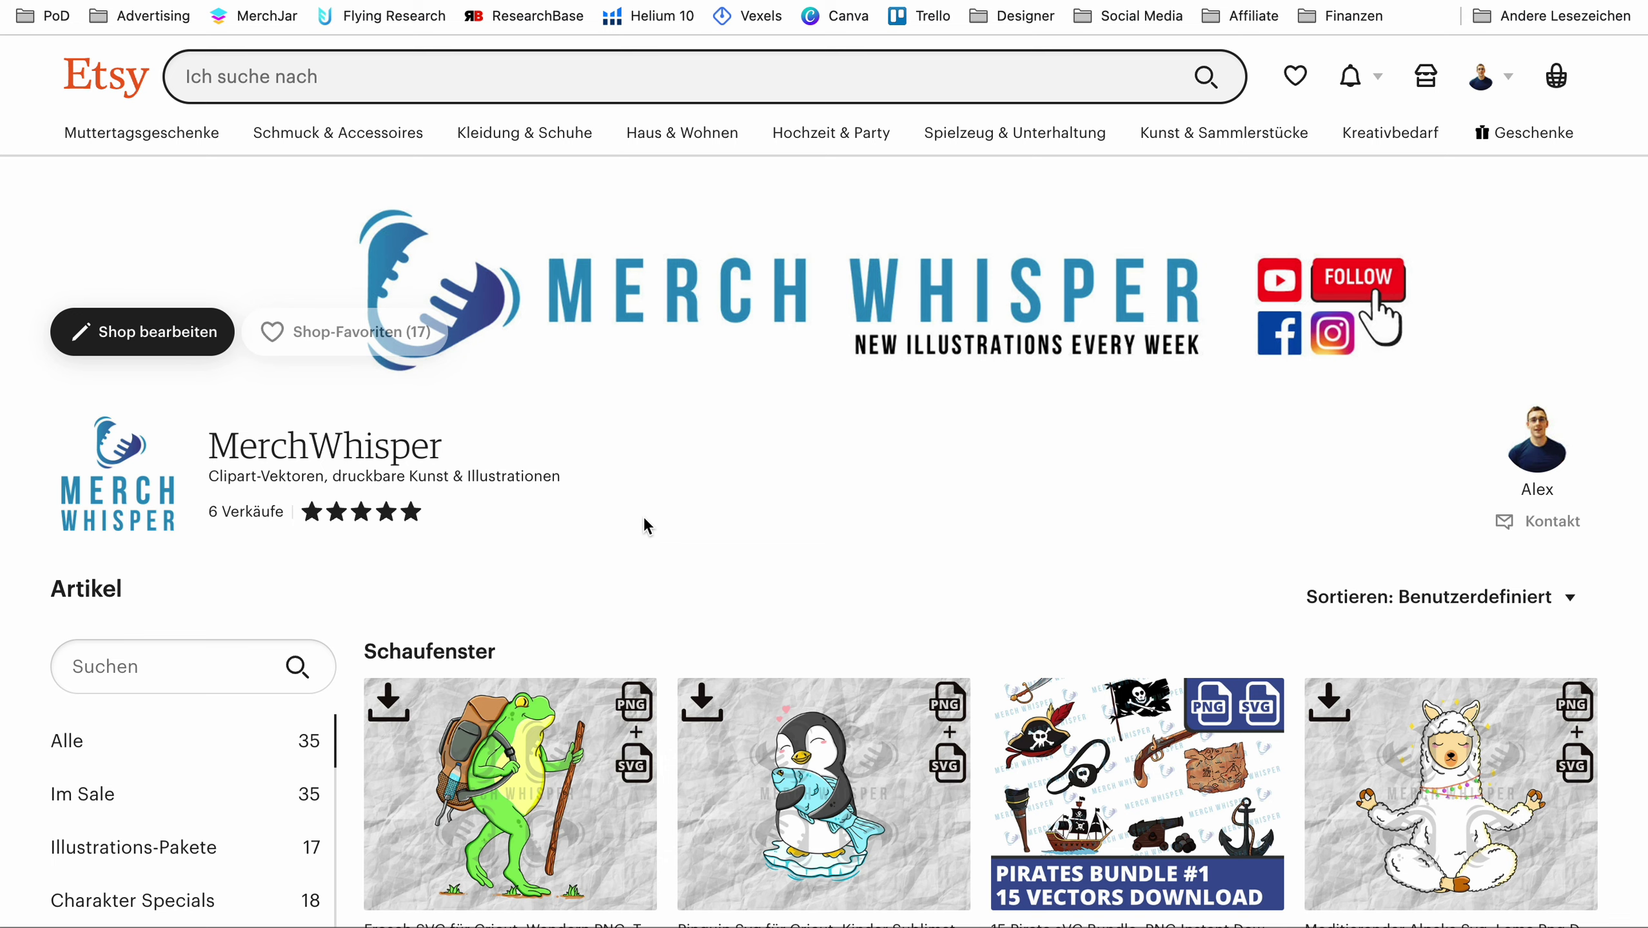
scroll(645, 525, "down", 5)
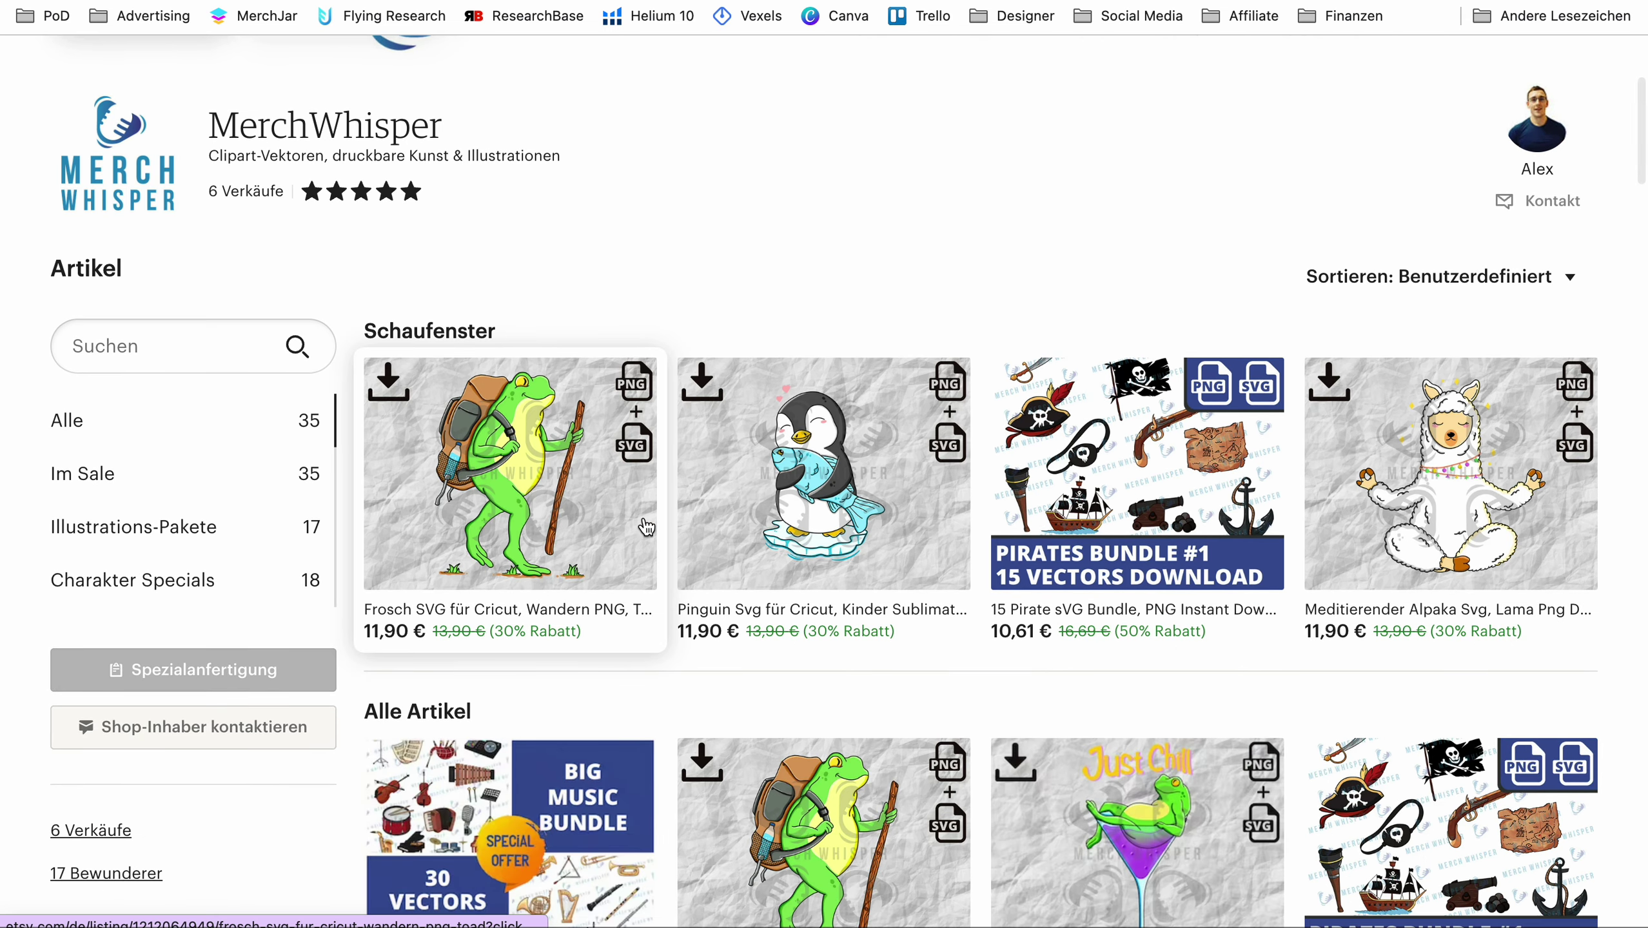